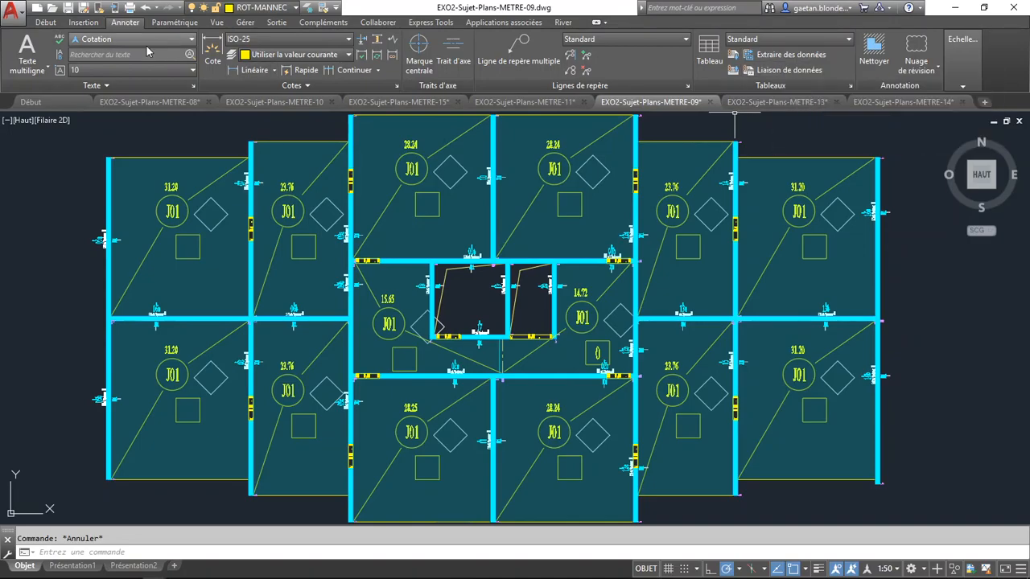
- Start the Data Extraction wizard and choose to create a new data extraction
click(83, 22)
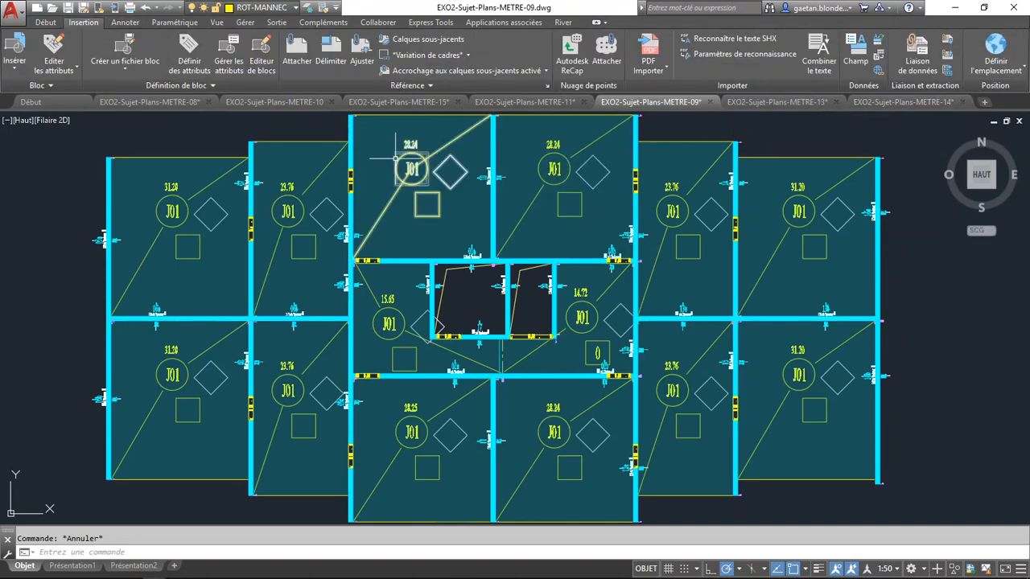
click(952, 75)
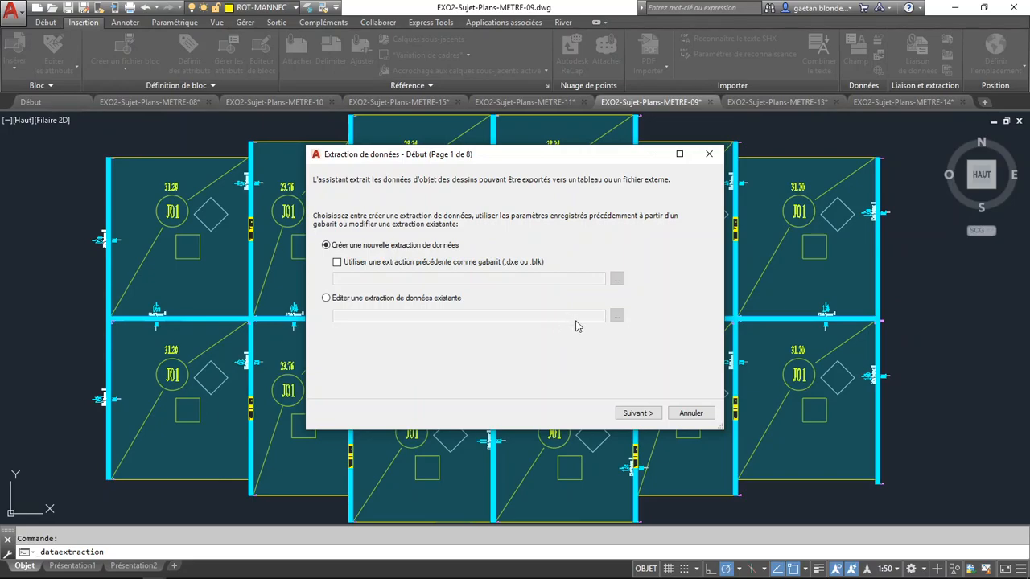
click(637, 414)
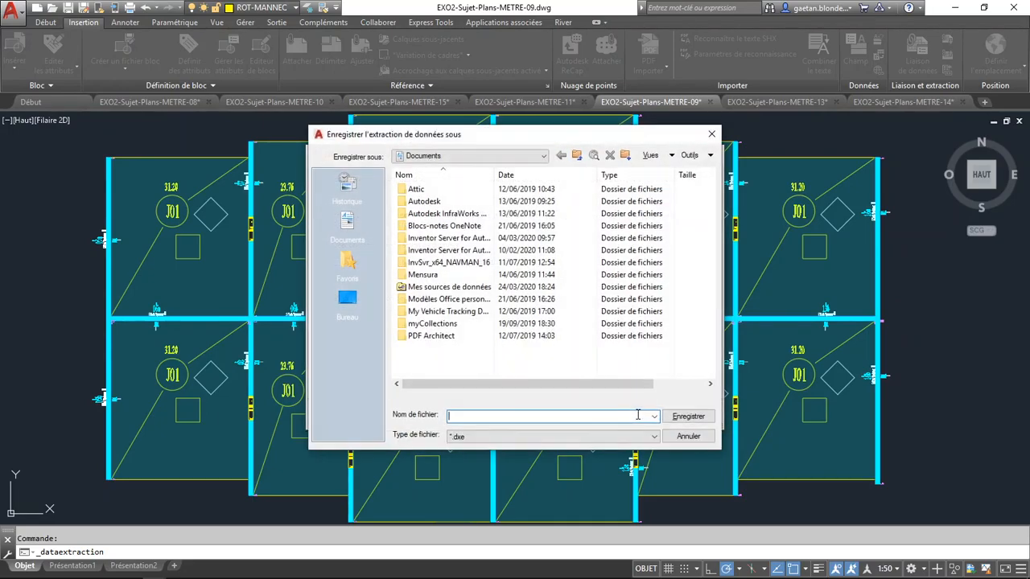
- Set the save location for the extraction file to the METHODE folder inside Téléchargements
click(531, 157)
scroll(443, 265, up, 2)
scroll(443, 266, up, 1)
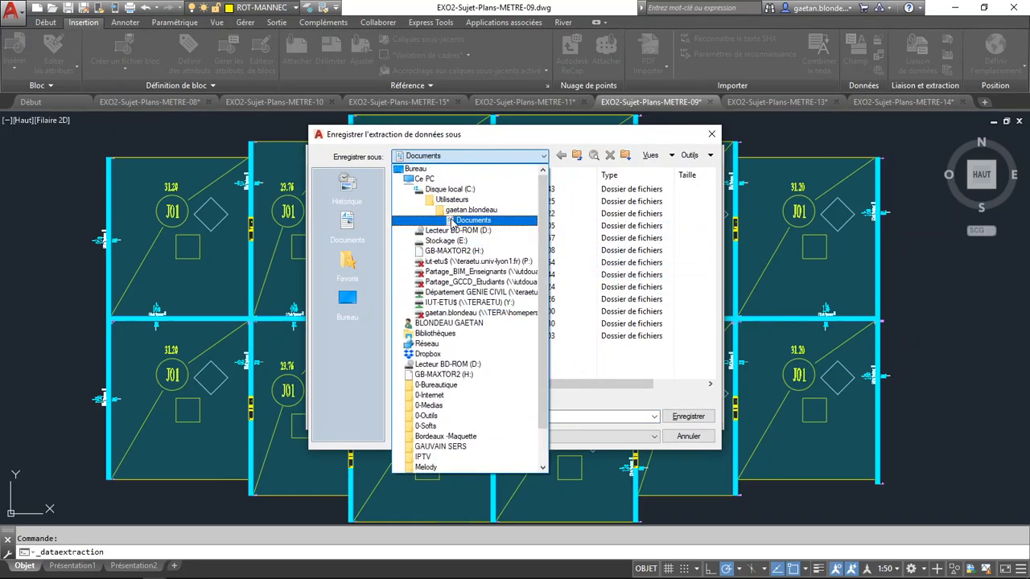
click(455, 211)
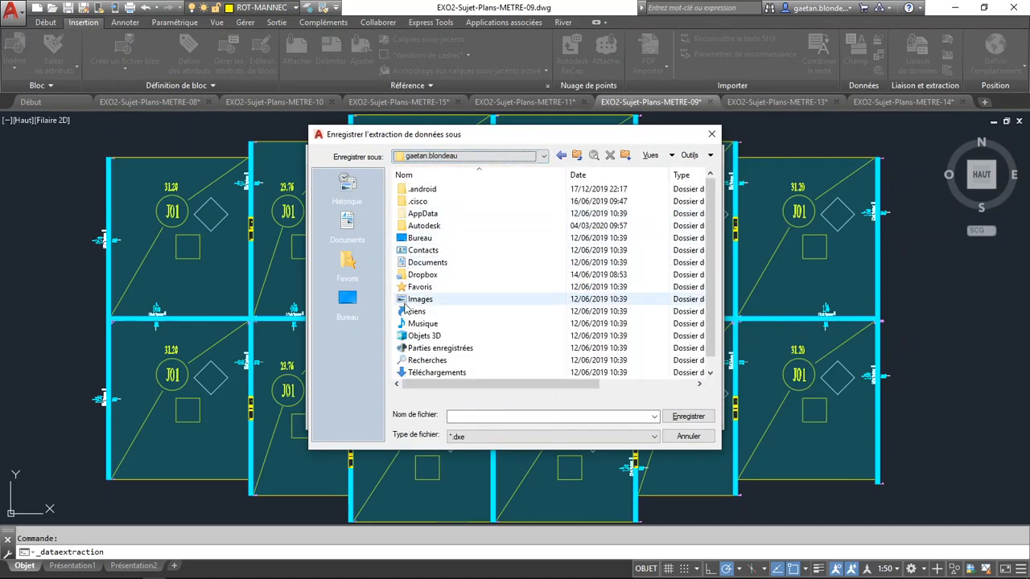
click(544, 156)
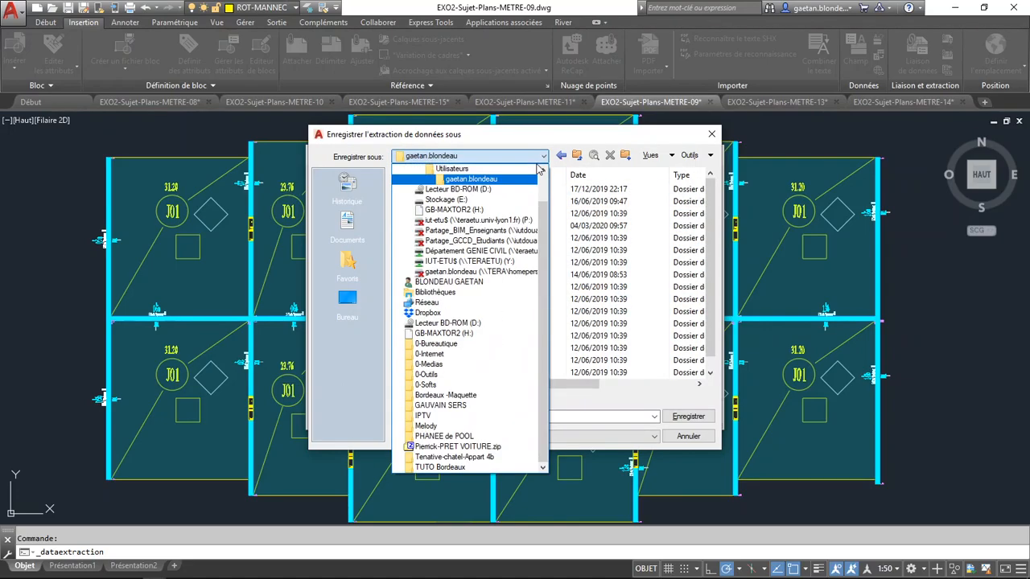
click(593, 275)
key(Tab)
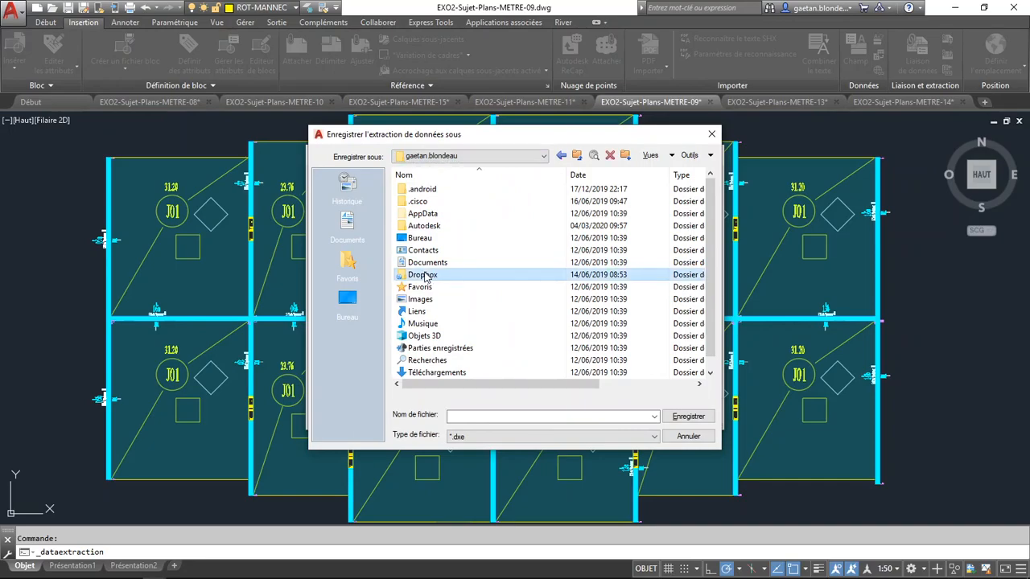
key(t)
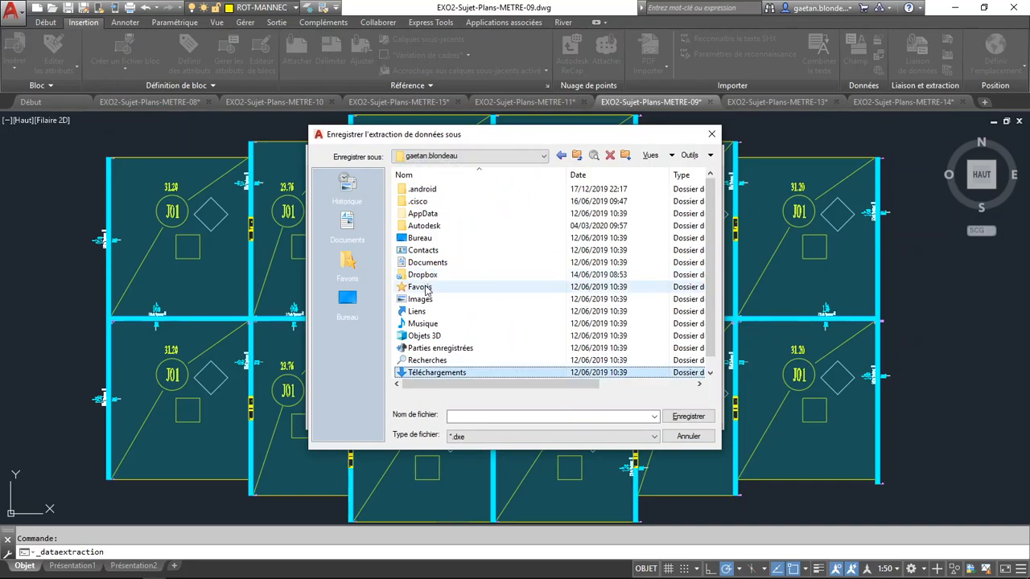
double_click(439, 372)
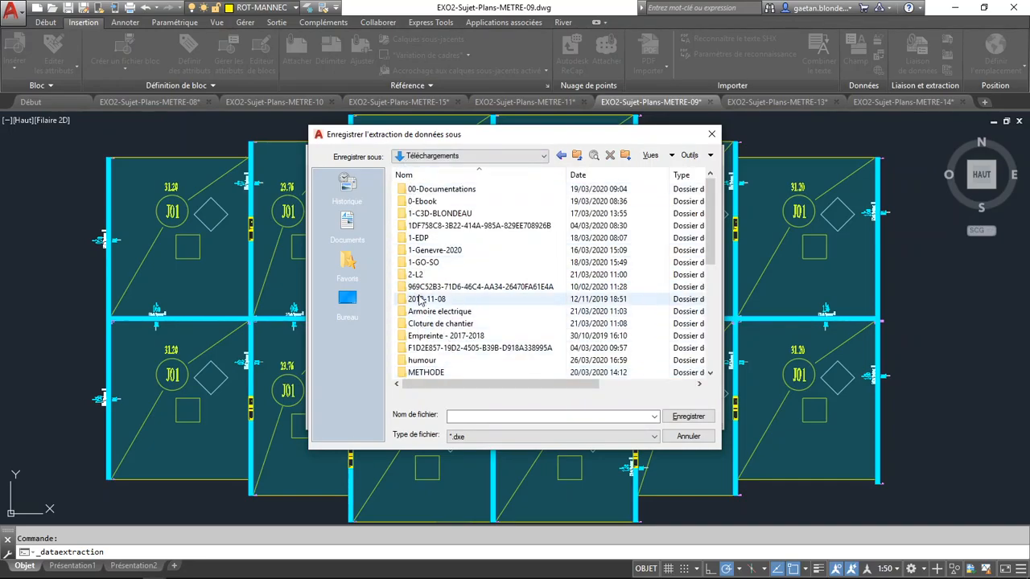
double_click(431, 374)
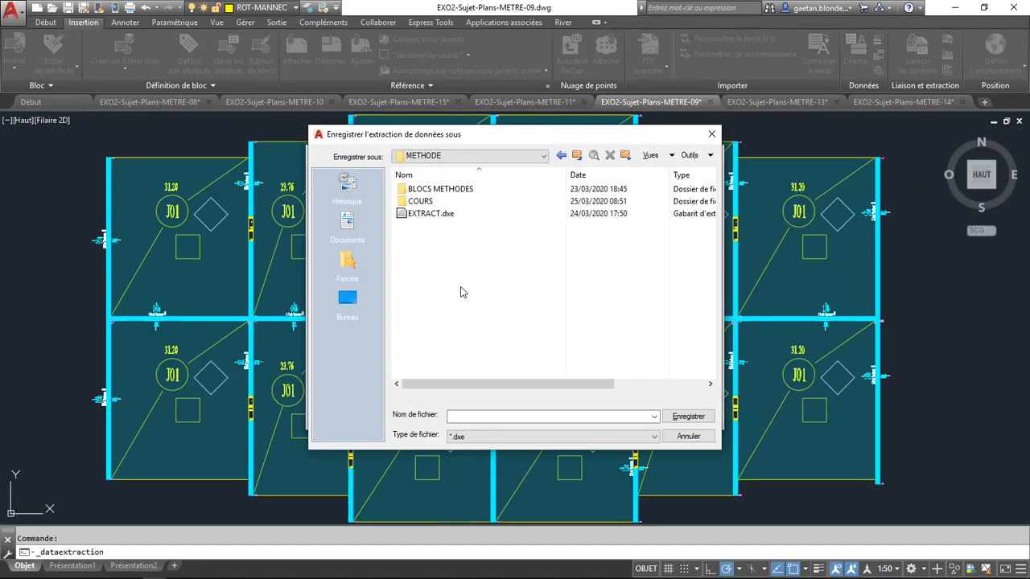
- Save the data extraction file as EXPORT-01
click(472, 421)
click(473, 417)
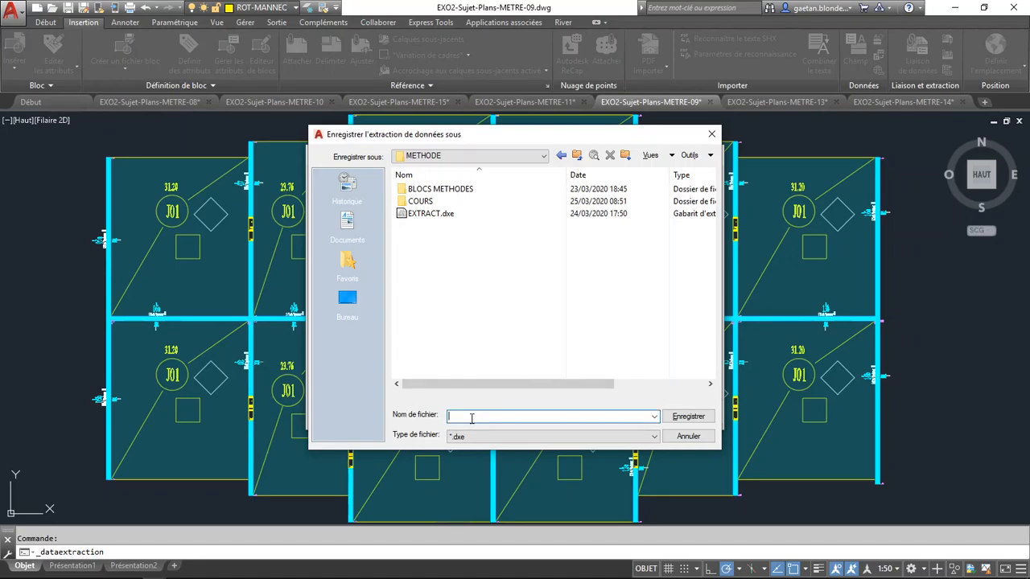
text(EXPORT-01)
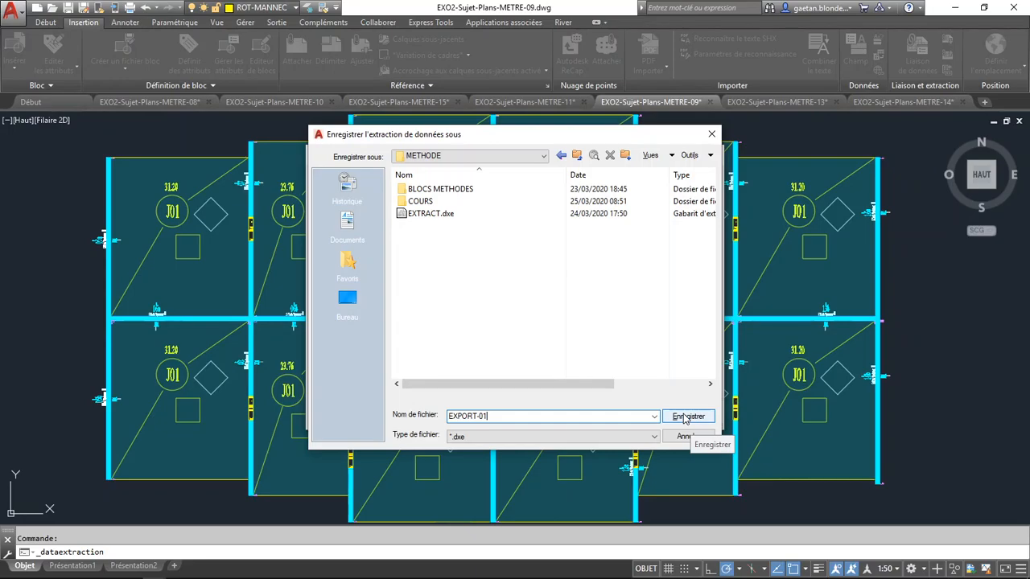
click(685, 417)
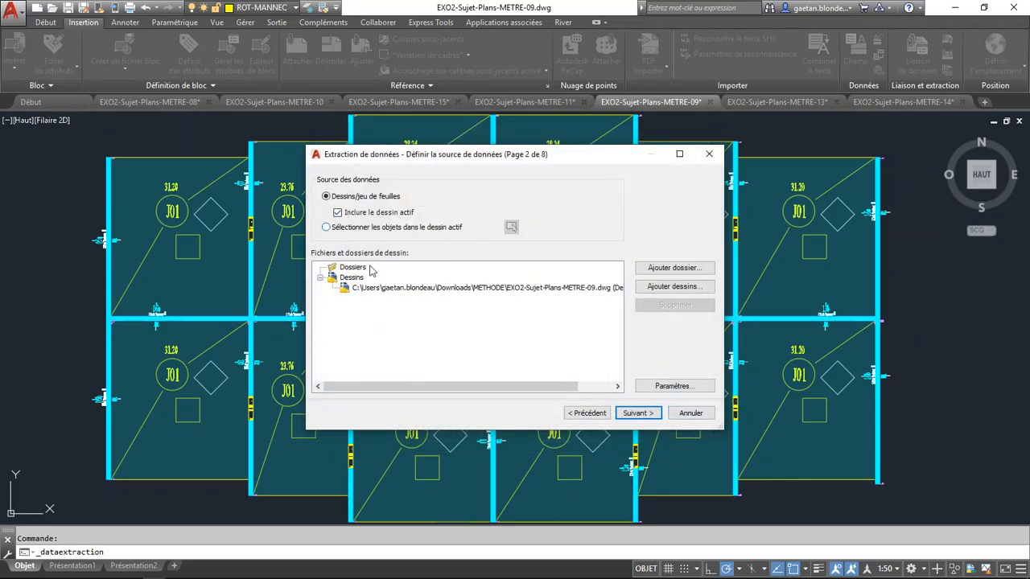
- Set the data source to objects selected in the active drawing and window-select the entire floor plan
click(327, 227)
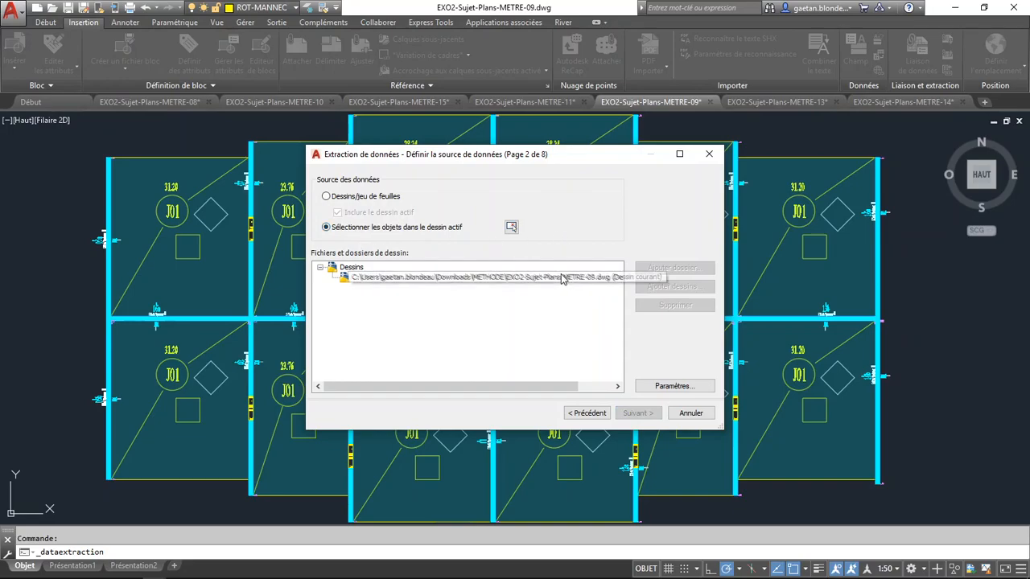
click(511, 227)
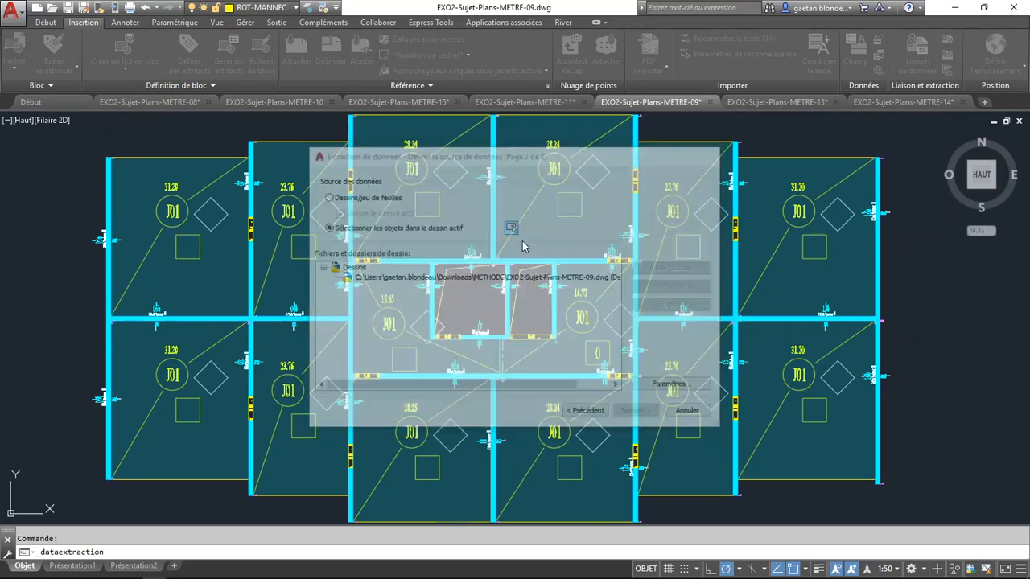
scroll(711, 313, down, 2)
click(873, 463)
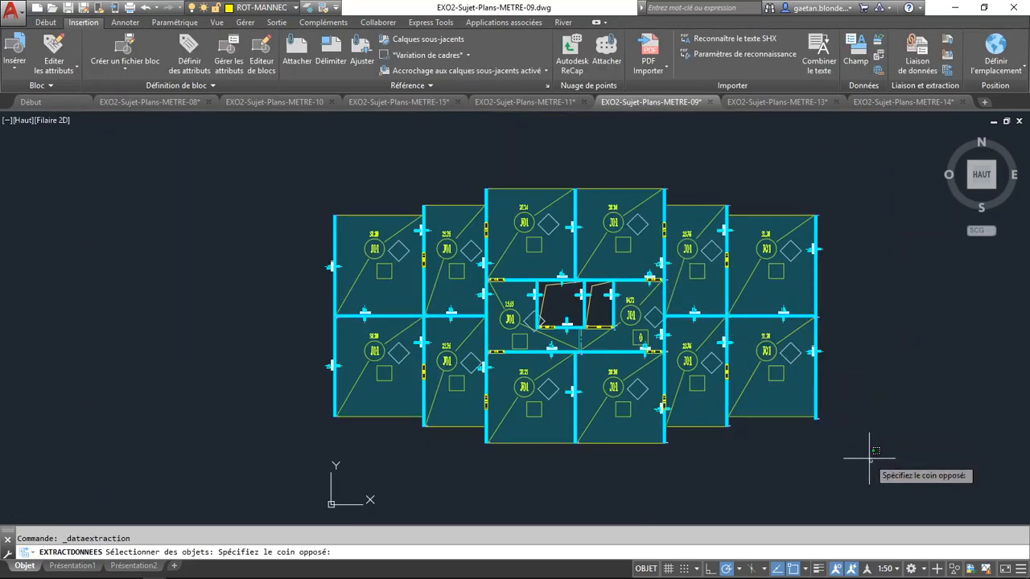
click(282, 190)
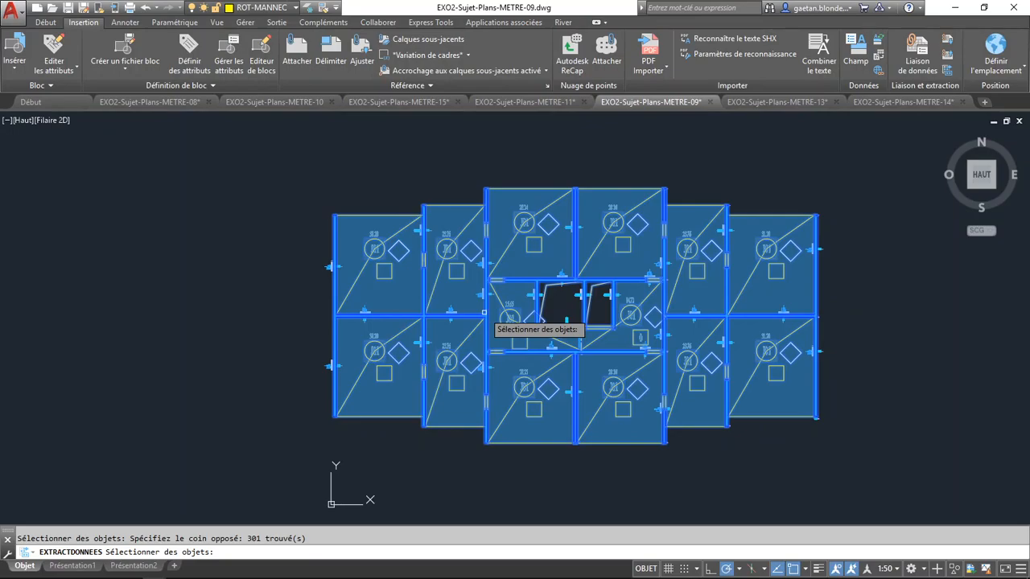
key(Return)
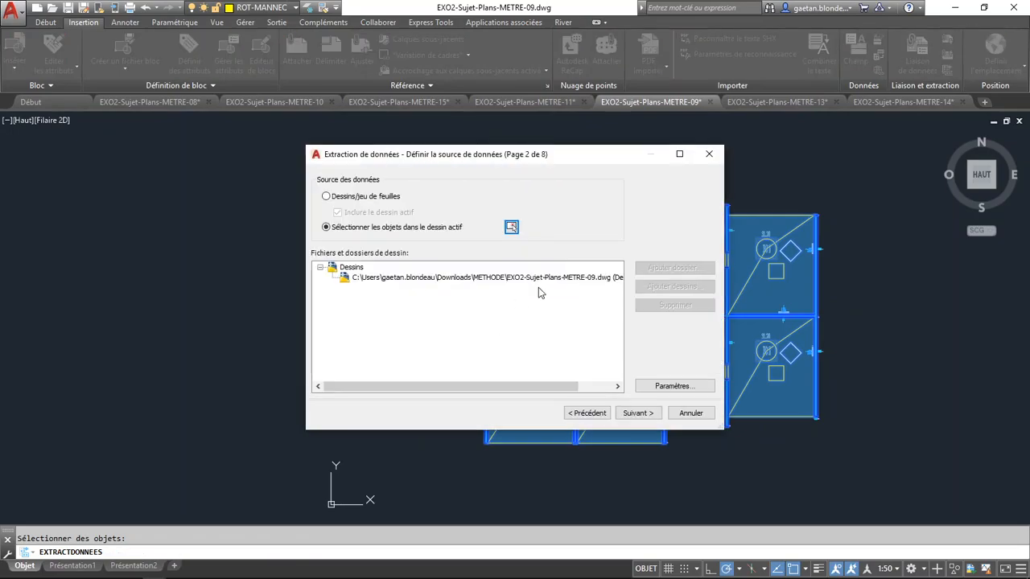
- Disable extraction of objects in xrefs in the additional settings and proceed to the object choice
click(652, 390)
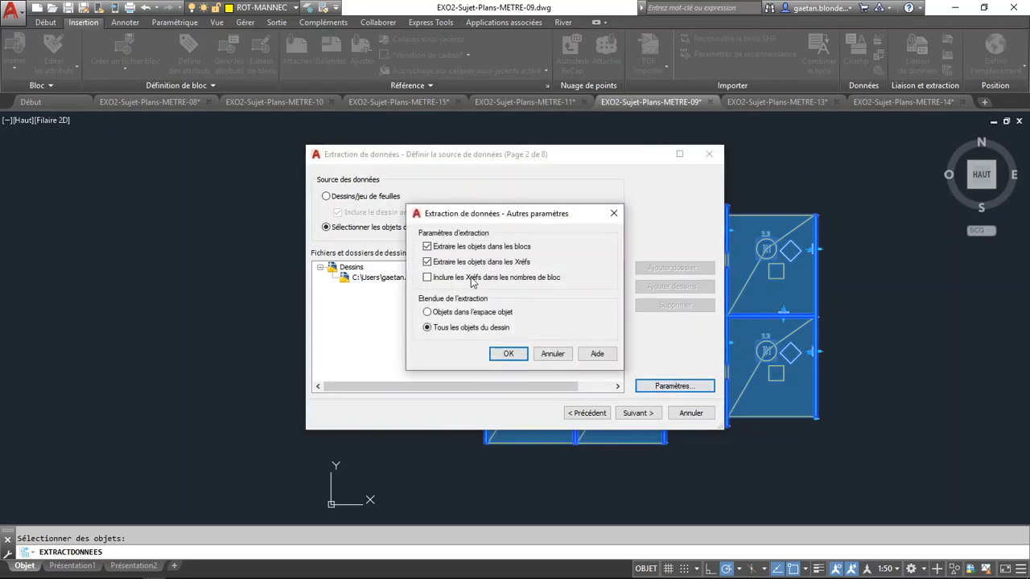
click(428, 262)
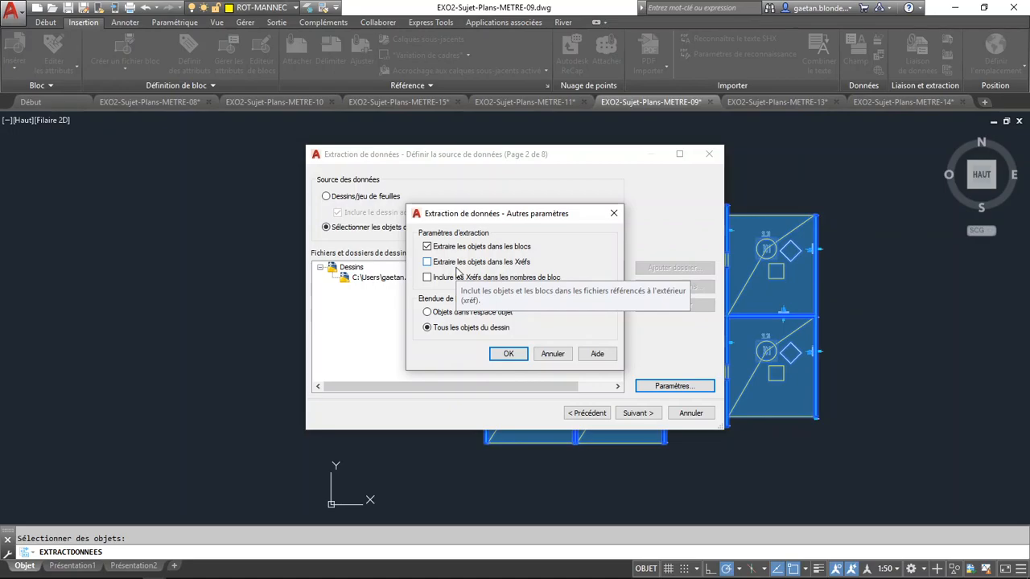
click(508, 355)
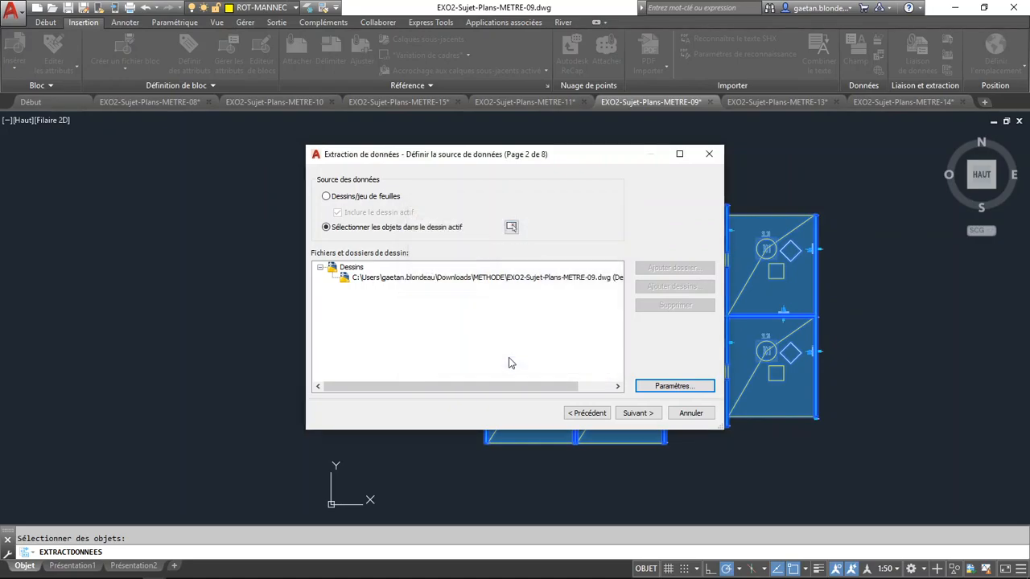
click(639, 414)
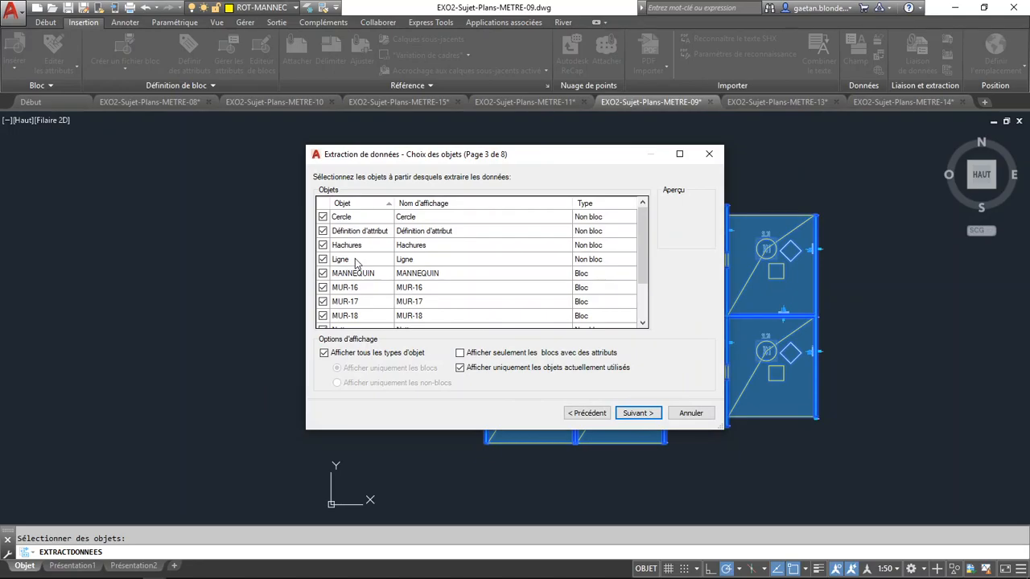
- Exclude Cercle, Définition d'attribut, Ligne and Nettoyer from the extracted objects and proceed to the property selection
click(322, 232)
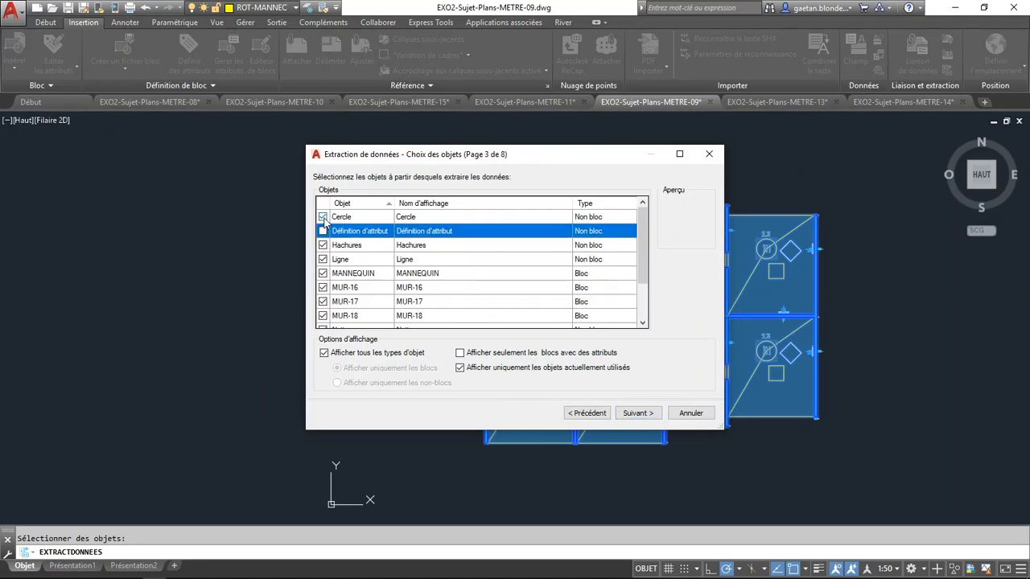
click(323, 217)
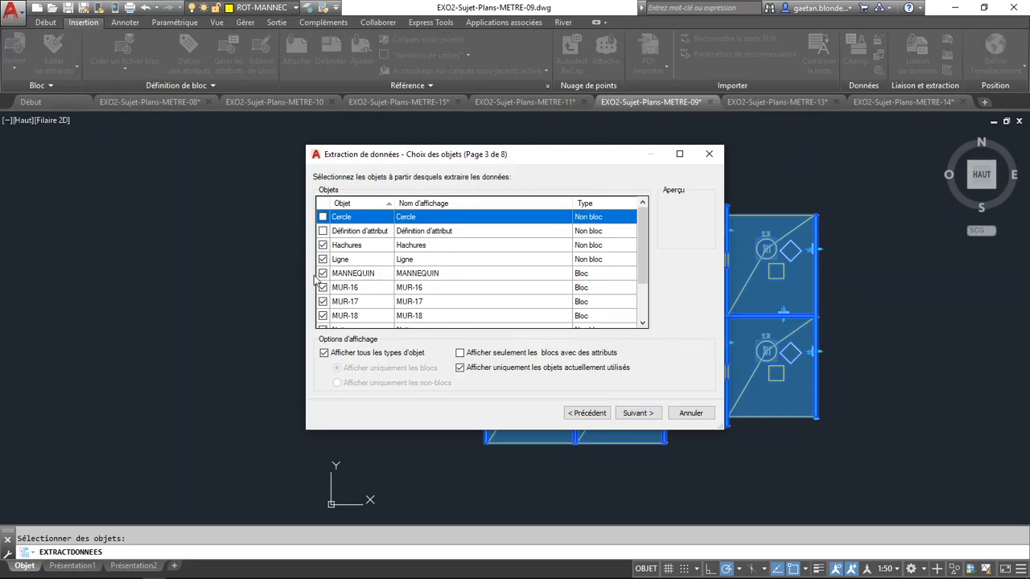
click(322, 260)
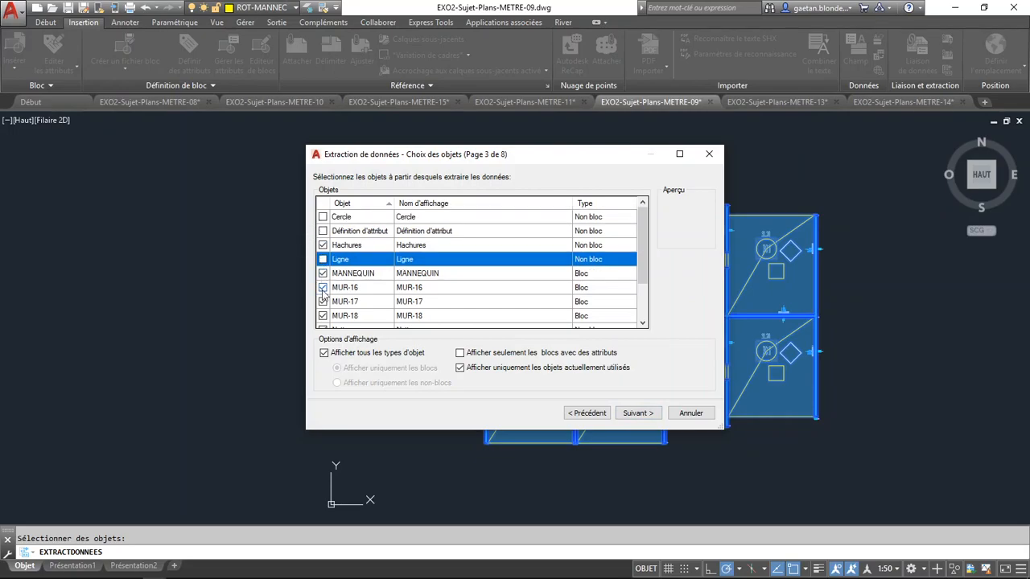
scroll(323, 282, down, 1)
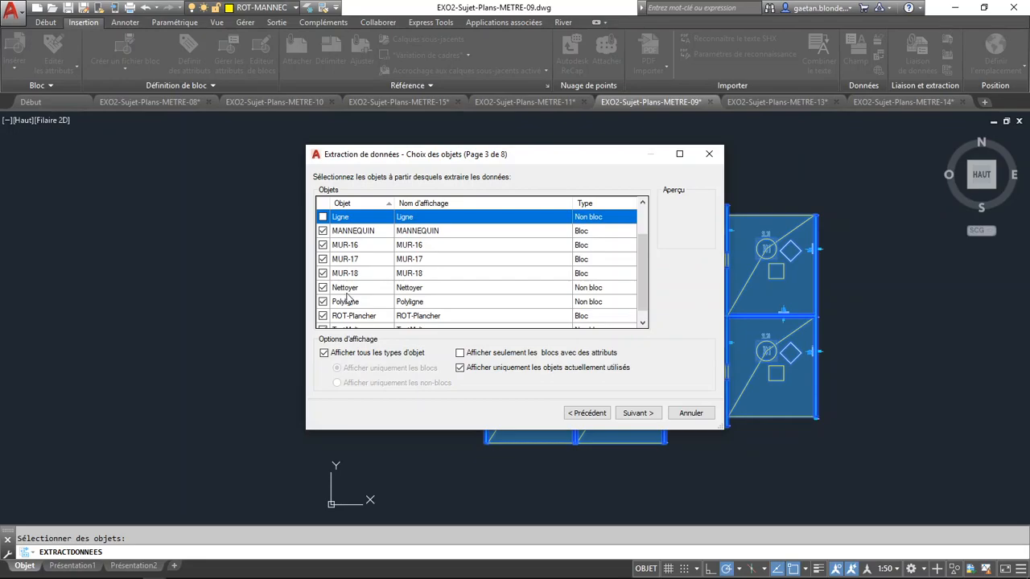
click(322, 287)
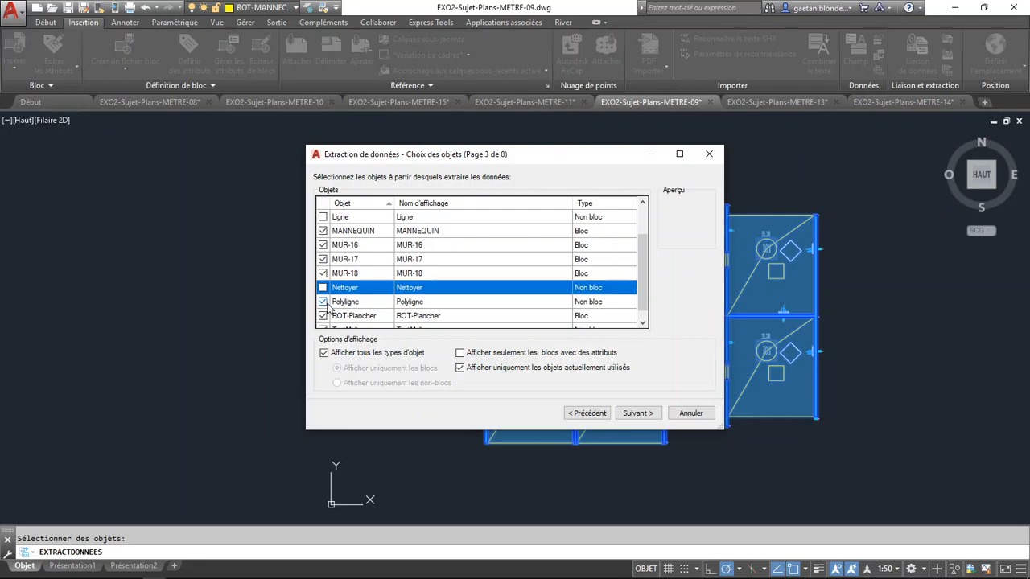
scroll(323, 303, down, 1)
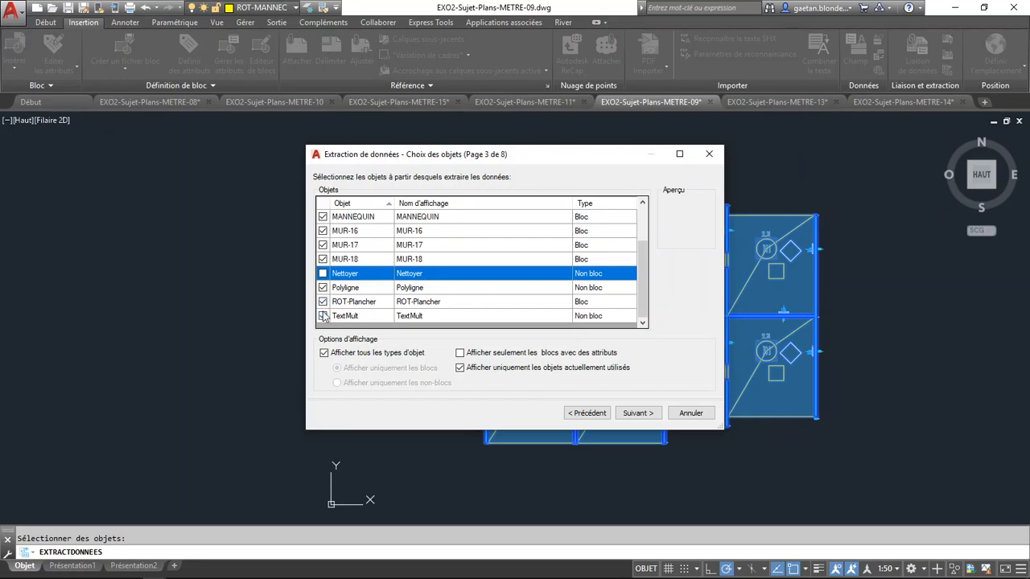
scroll(323, 313, up, 2)
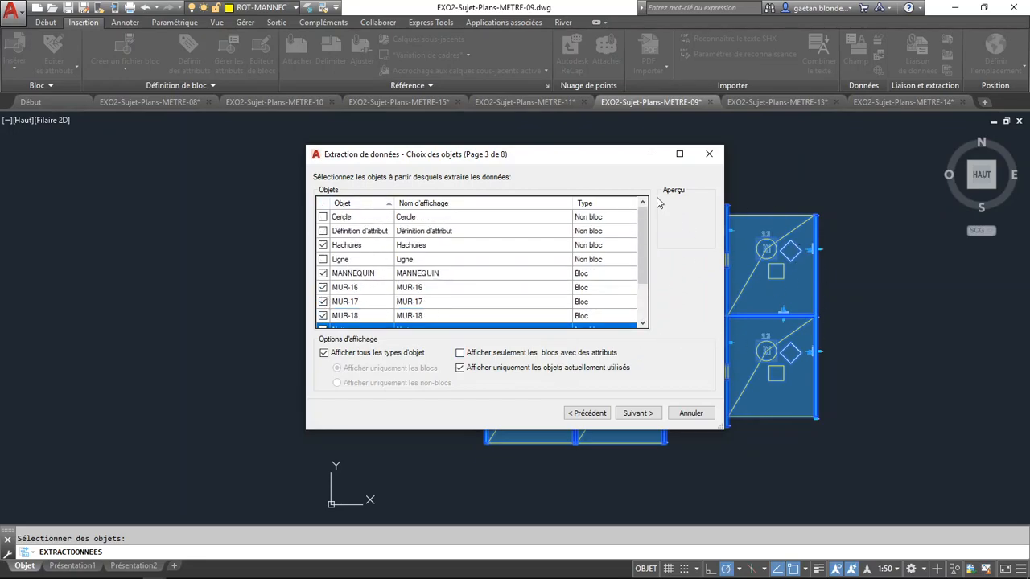
mouse_move(593, 155)
mouse_down()
mouse_move(443, 155)
mouse_move(366, 141)
mouse_up()
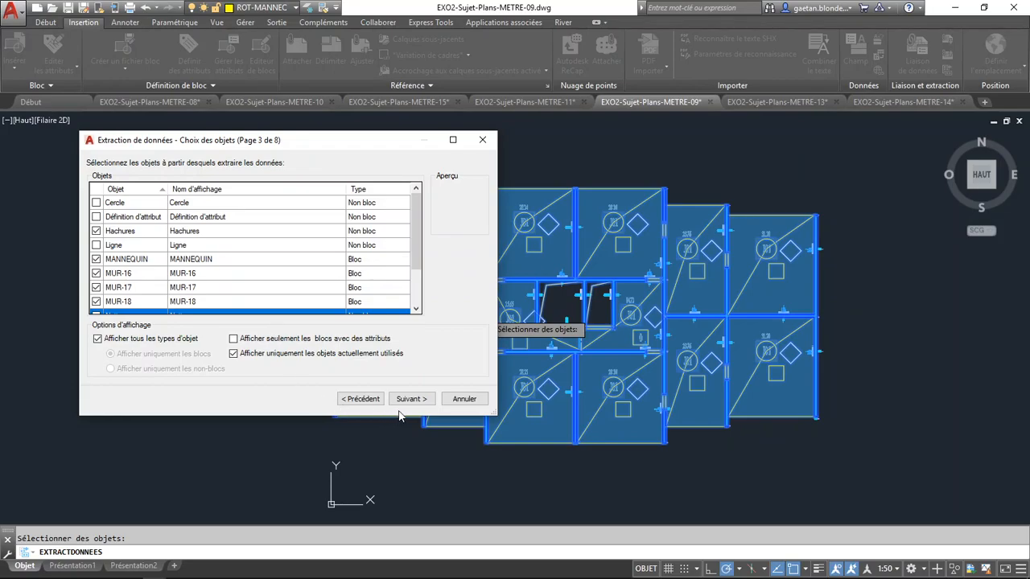
click(424, 402)
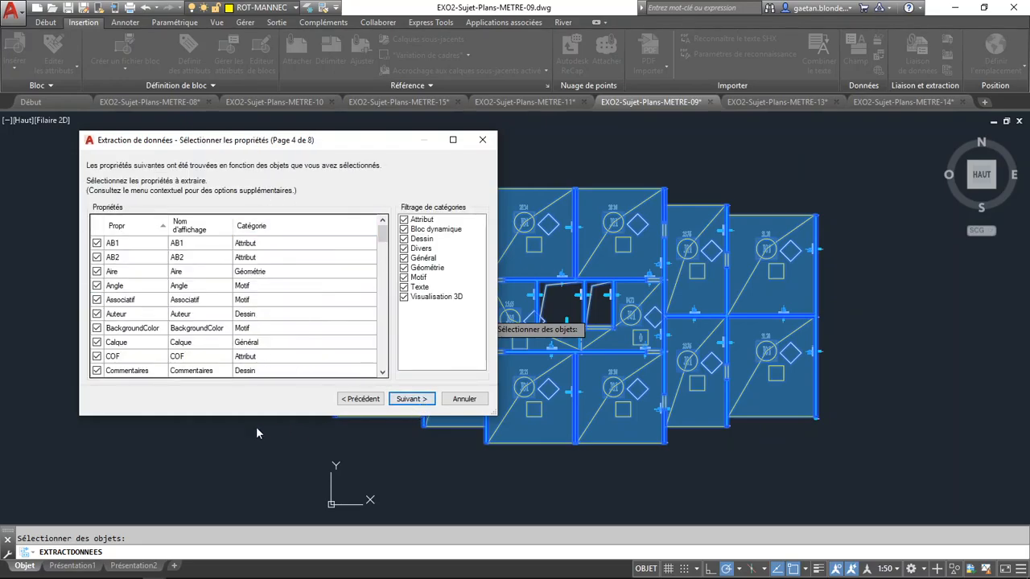
- Filter out every property category except Visualisation 3D
click(404, 219)
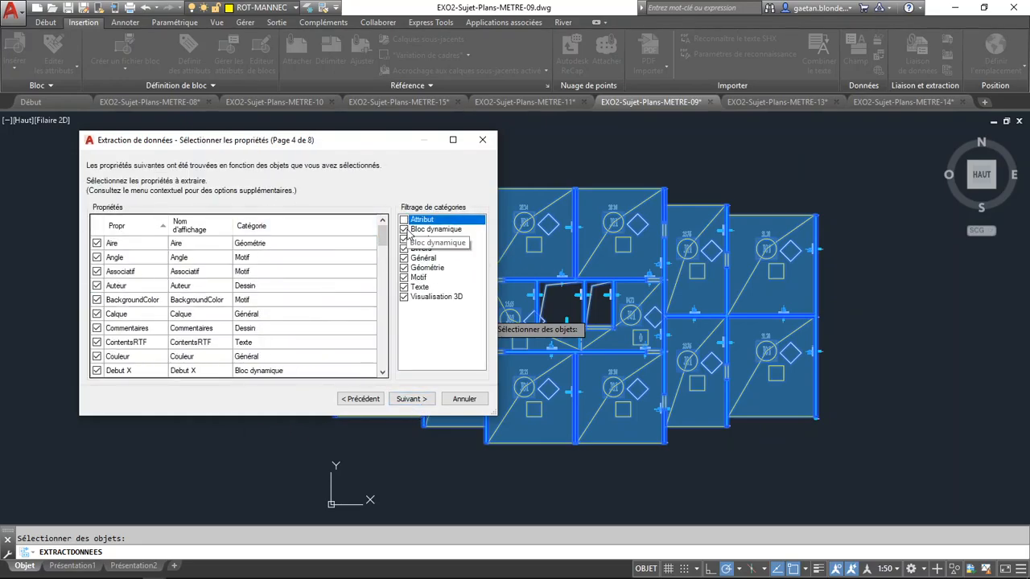
click(404, 230)
click(404, 239)
click(404, 249)
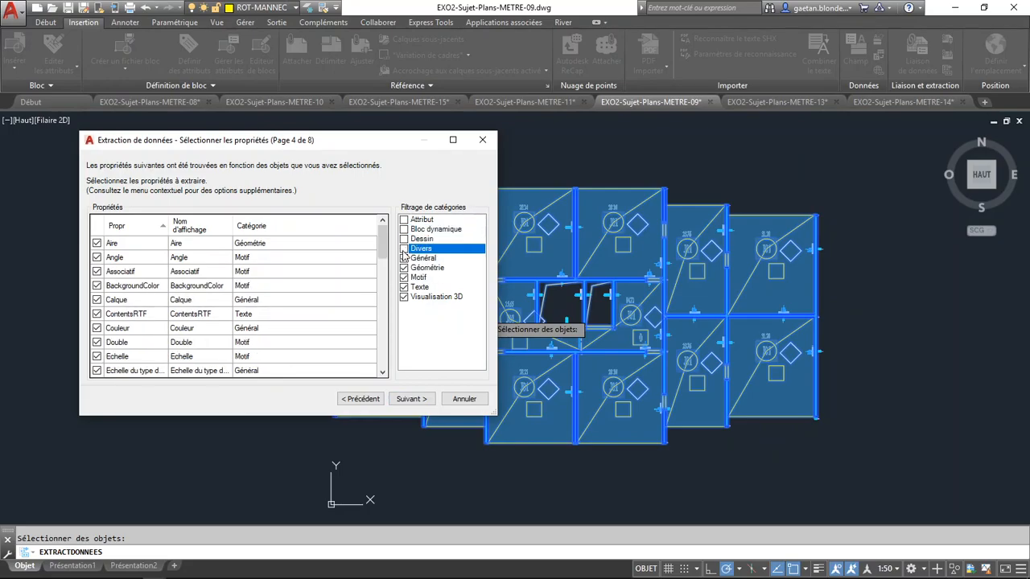
click(404, 258)
click(405, 267)
click(404, 268)
click(404, 268)
click(404, 278)
click(404, 268)
click(404, 288)
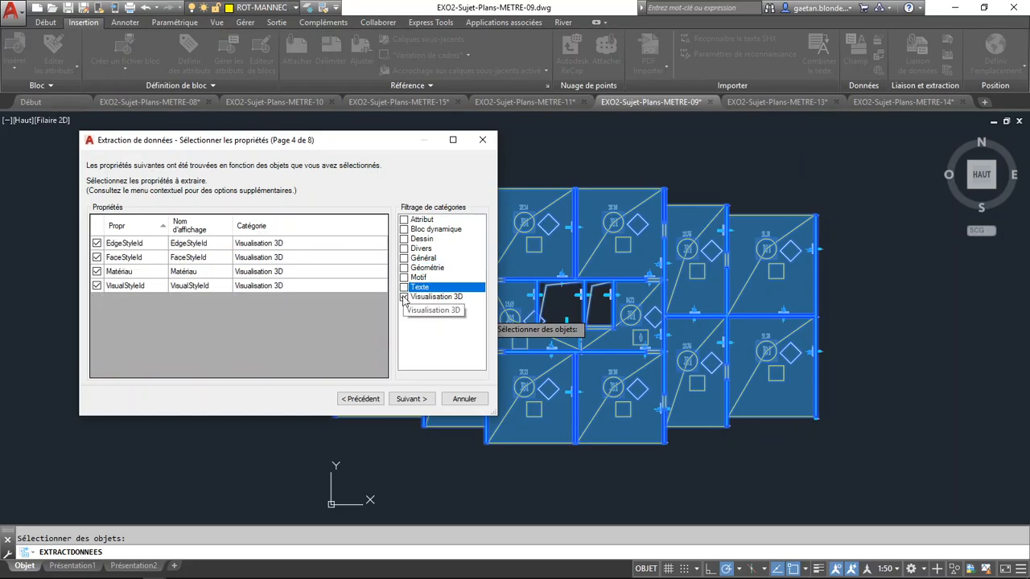
- Exclude the Visualisation 3D properties EdgeStyleId, FaceStyleId, Matériau and VisualStyleId from the extraction
click(97, 243)
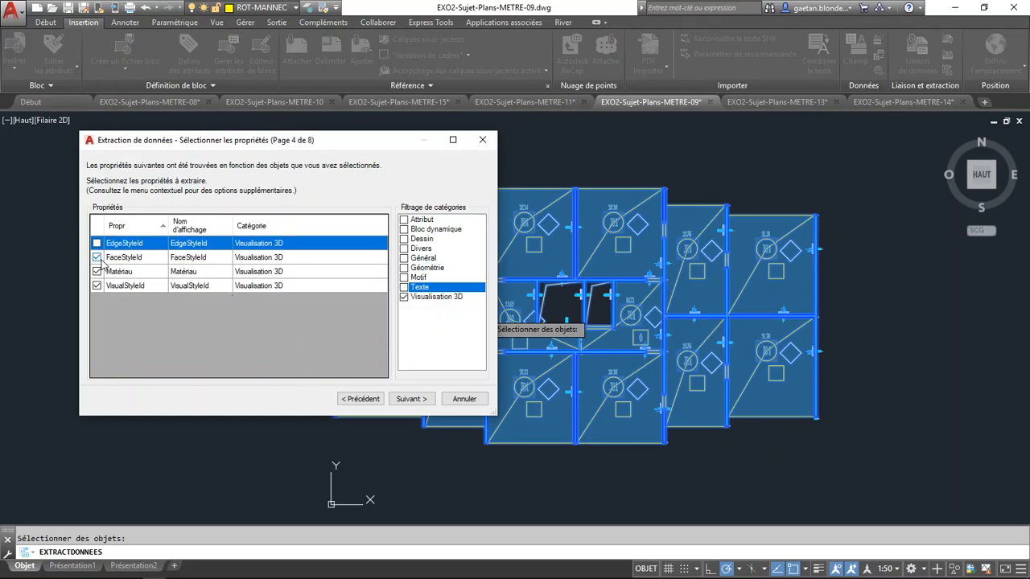
click(97, 257)
click(96, 271)
click(97, 286)
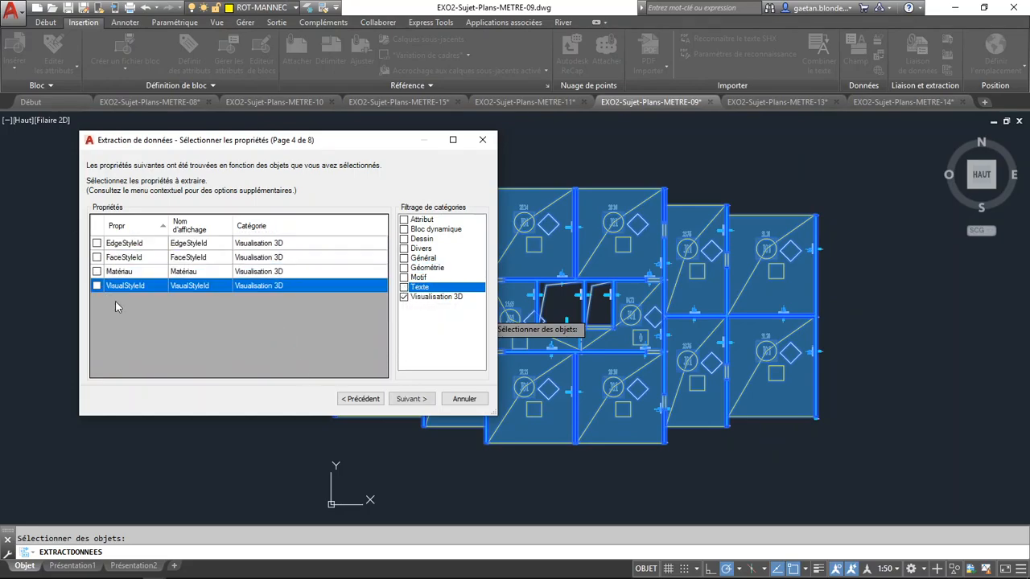
- Filter the property list to the Attribut category only and examine its properties
click(404, 220)
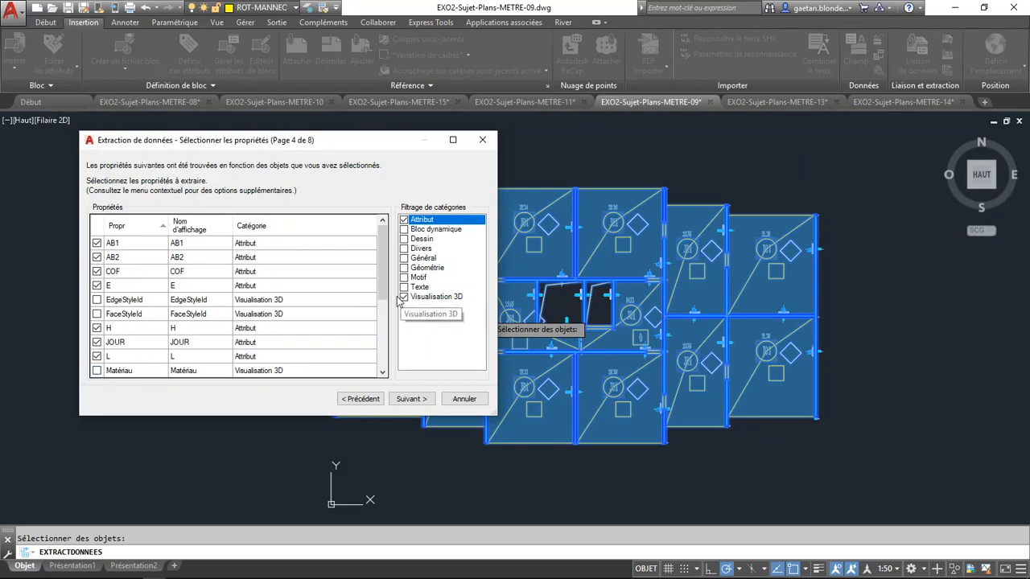
click(404, 297)
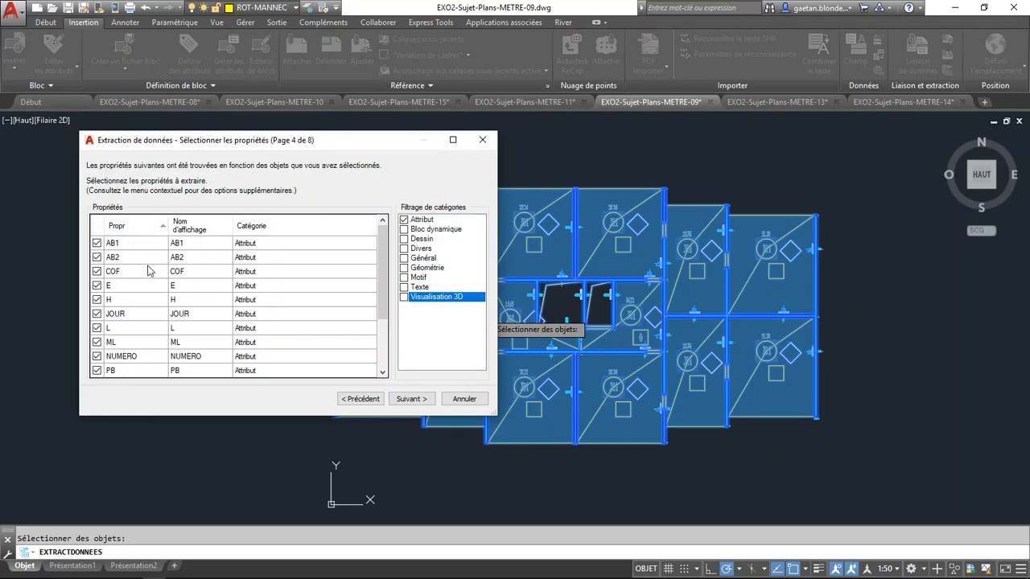
scroll(124, 321, down, 2)
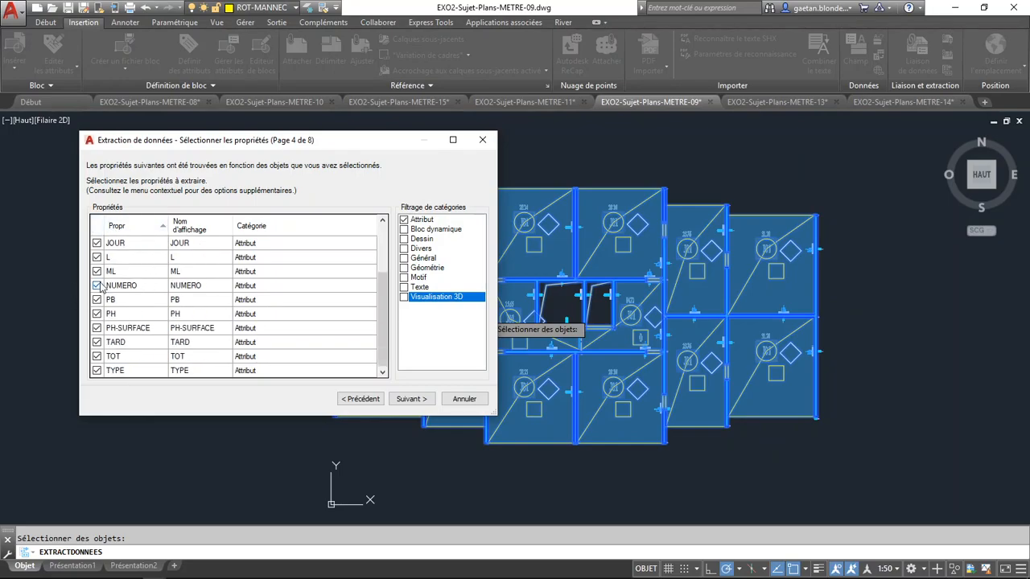
scroll(115, 350, up, 2)
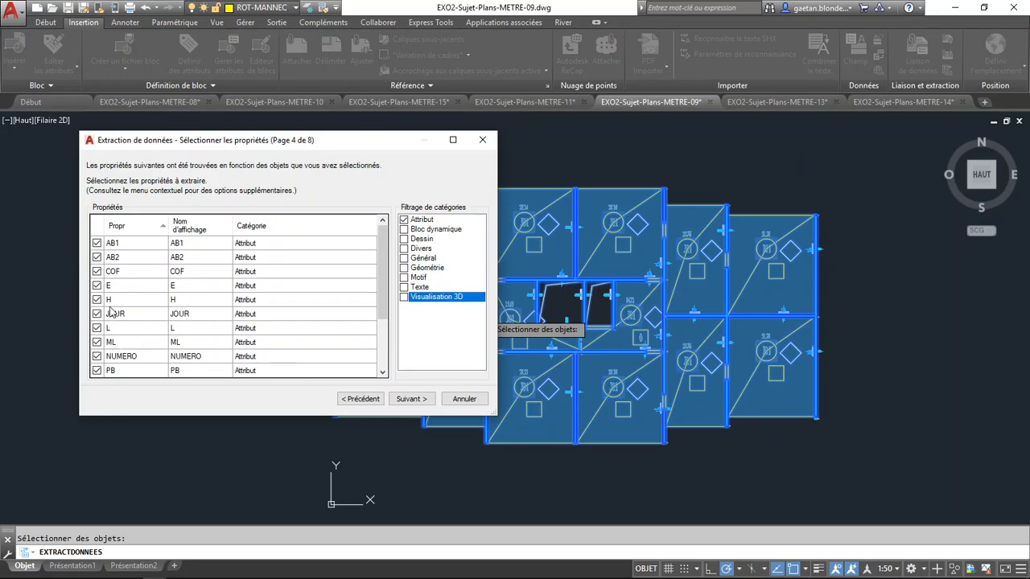
- Filter the property list to the Bloc dynamique category only and examine its properties
click(404, 220)
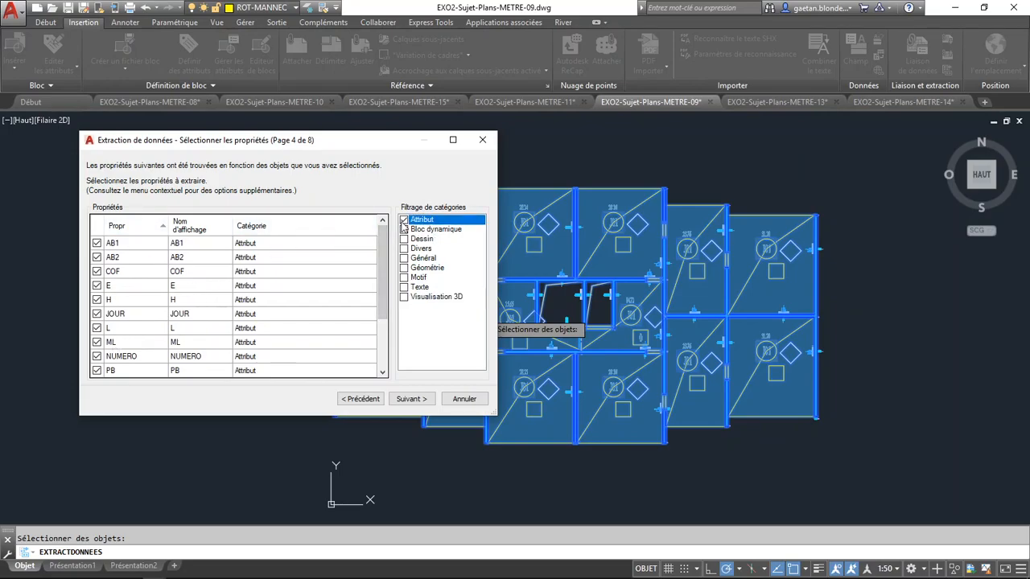
click(404, 230)
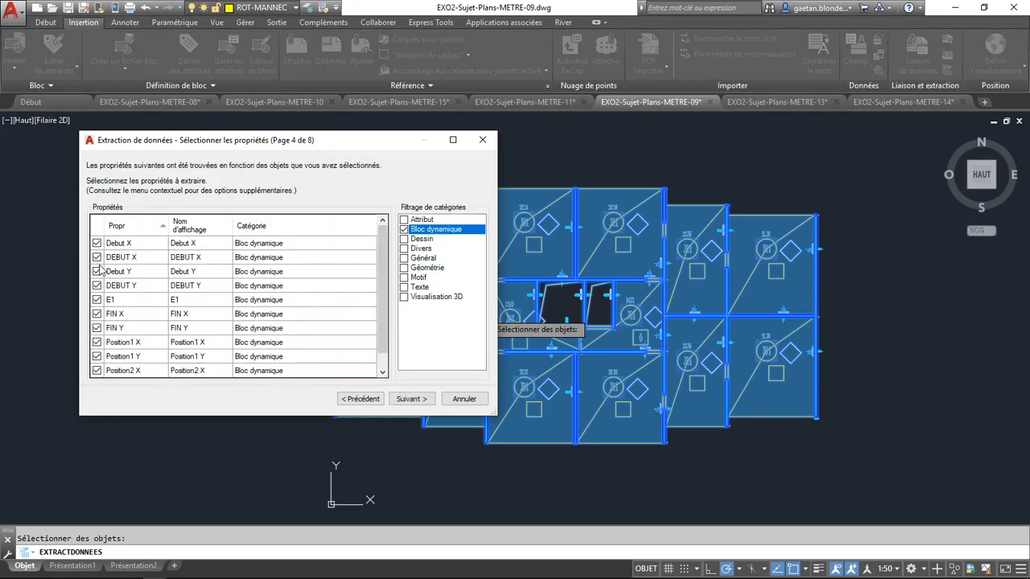
scroll(113, 303, down, 1)
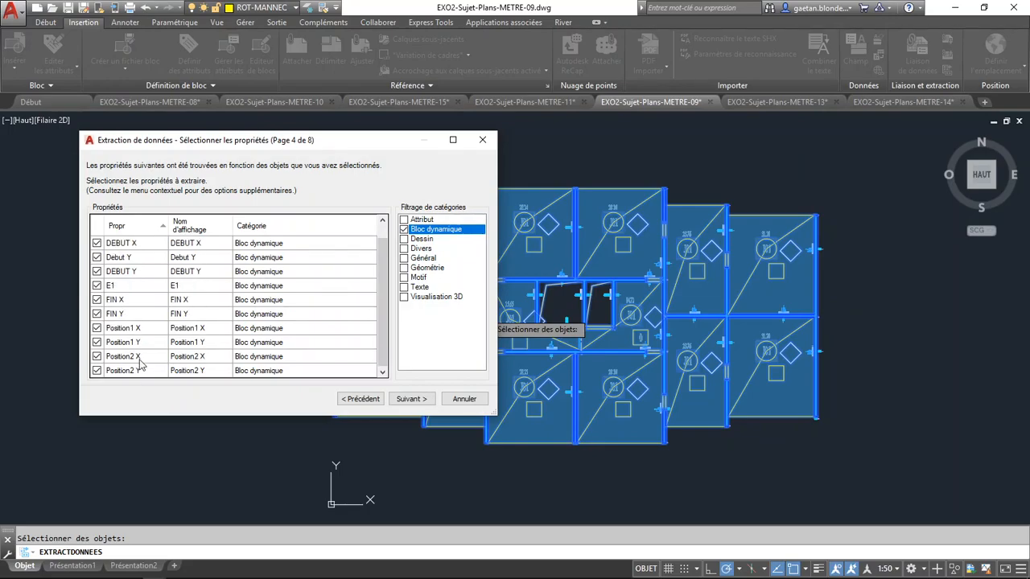
scroll(124, 287, up, 1)
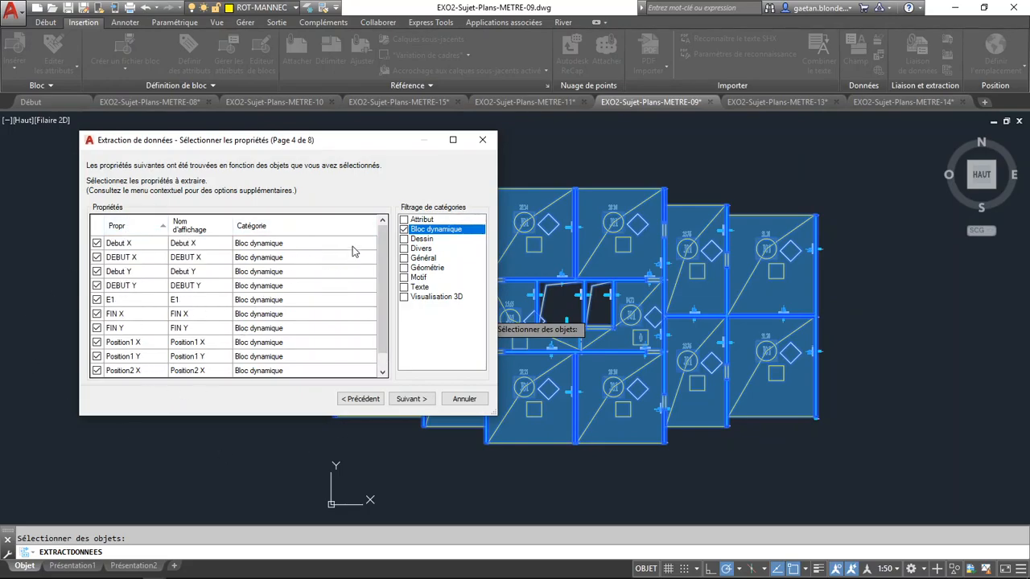
- Filter the list to the Dessin category and exclude Auteur, Commentaires, Dernier enregistrement and Durée d'édition
click(404, 229)
click(404, 239)
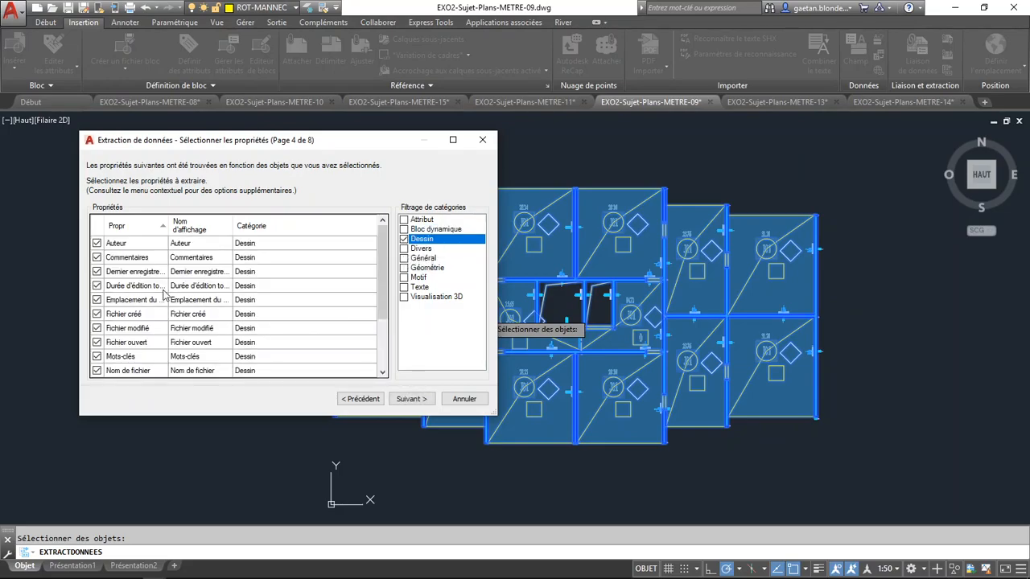
click(96, 243)
click(96, 257)
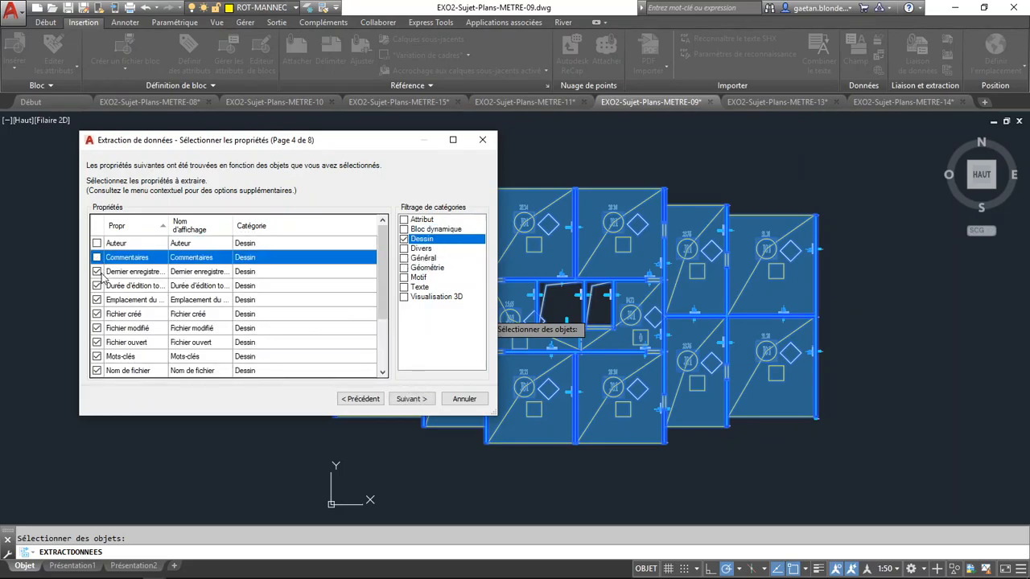
click(97, 271)
click(97, 286)
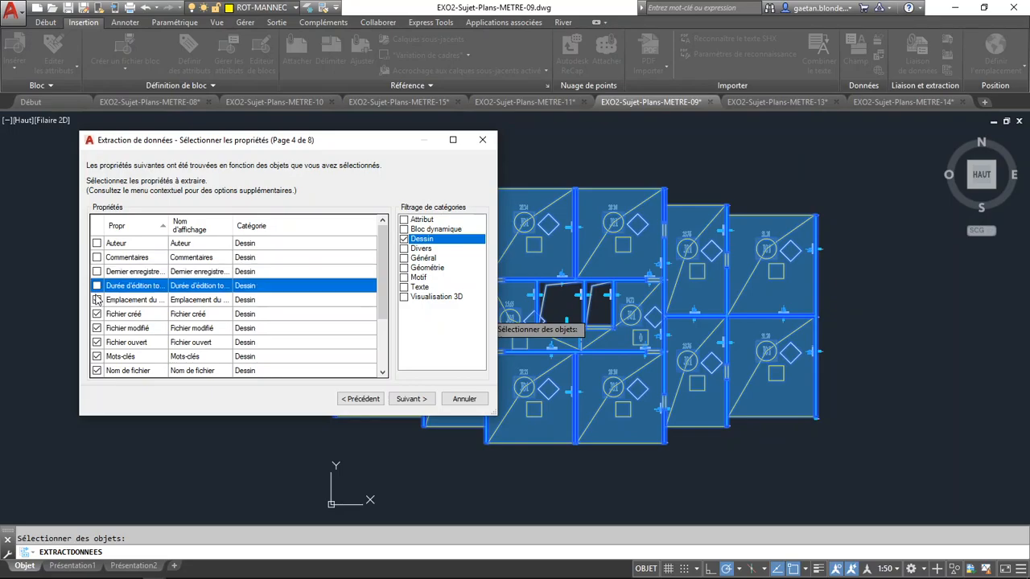
- Exclude the Dessin properties Fichier créé, Fichier modifié, Fichier ouvert, Mots-clés and Nom de fichier
click(96, 300)
click(97, 314)
click(96, 328)
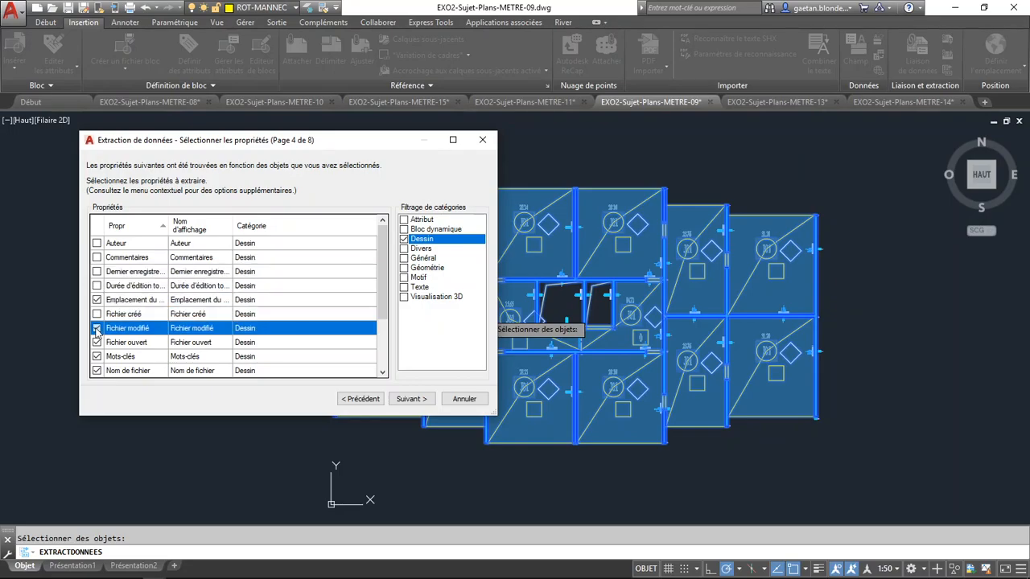
click(97, 342)
click(97, 356)
click(97, 371)
- Exclude the Dessin properties Emplacement, Numéro de révision, Sujet, Taille du fichier and Titre
scroll(109, 341, down, 1)
click(97, 306)
scroll(102, 309, down, 1)
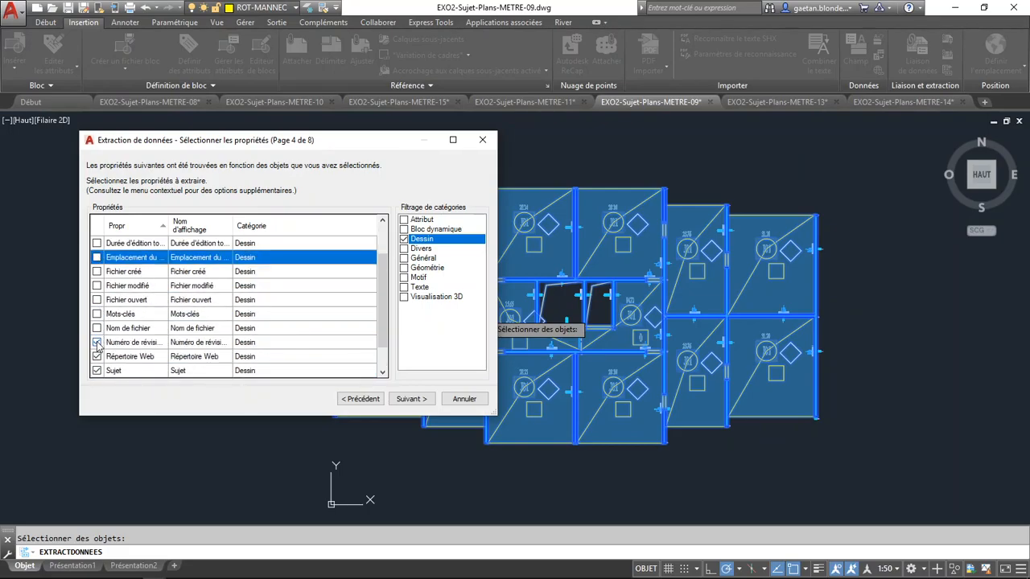
click(97, 342)
click(98, 356)
click(97, 370)
scroll(96, 373, down, 1)
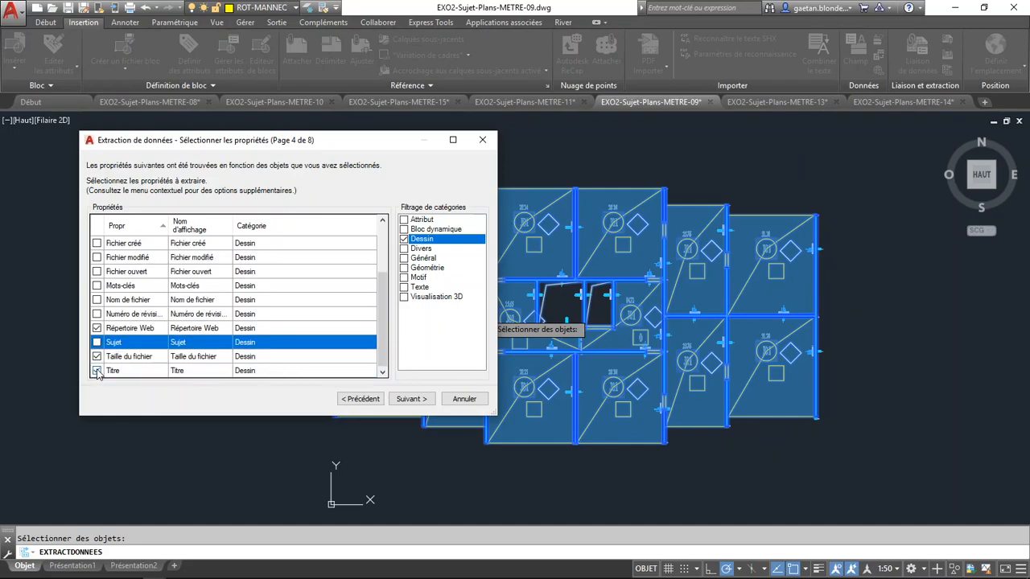
click(97, 356)
click(97, 371)
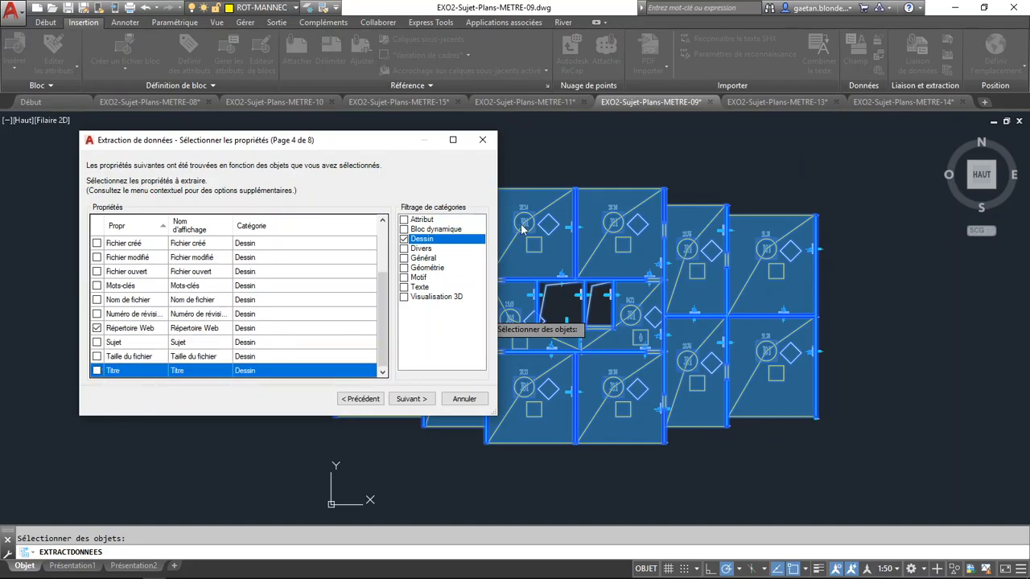
- Filter the list to the Divers category and exclude Facteur d'unité, Fermé and Unité de bloc
click(404, 239)
click(407, 249)
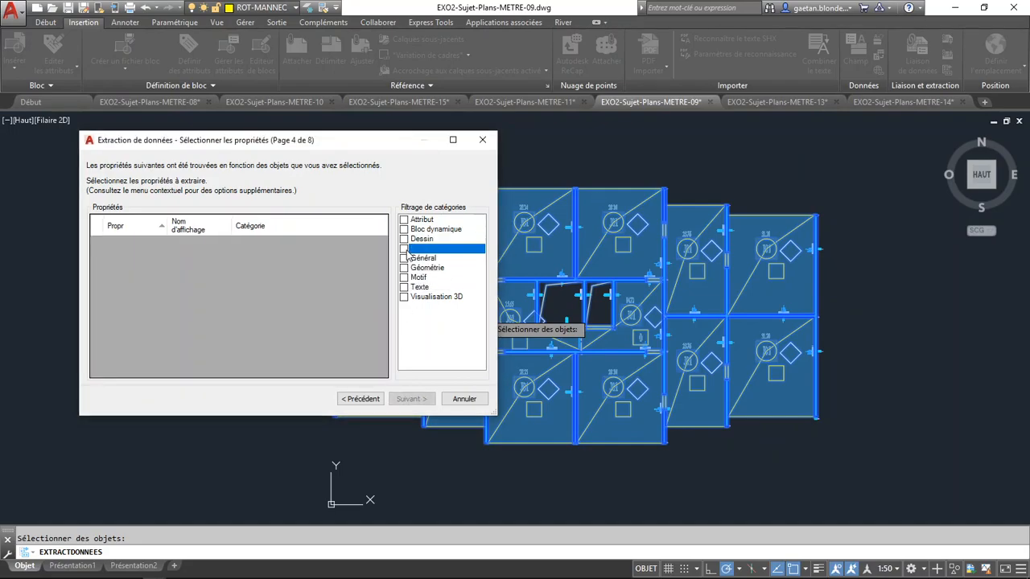
click(404, 249)
click(97, 243)
click(96, 257)
click(96, 271)
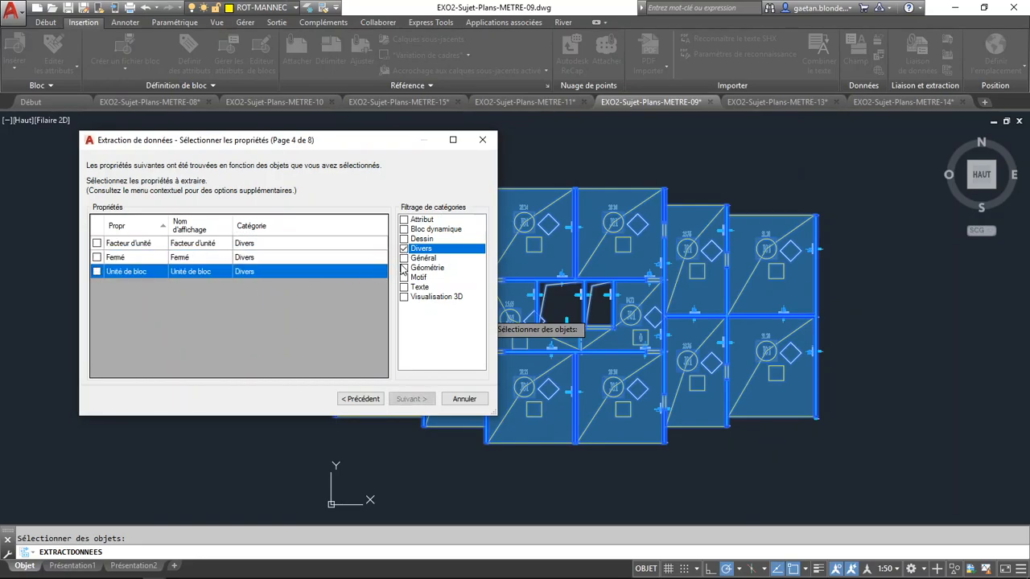
- Filter the list to the Général category and exclude all of its properties except Calque
click(404, 258)
click(404, 248)
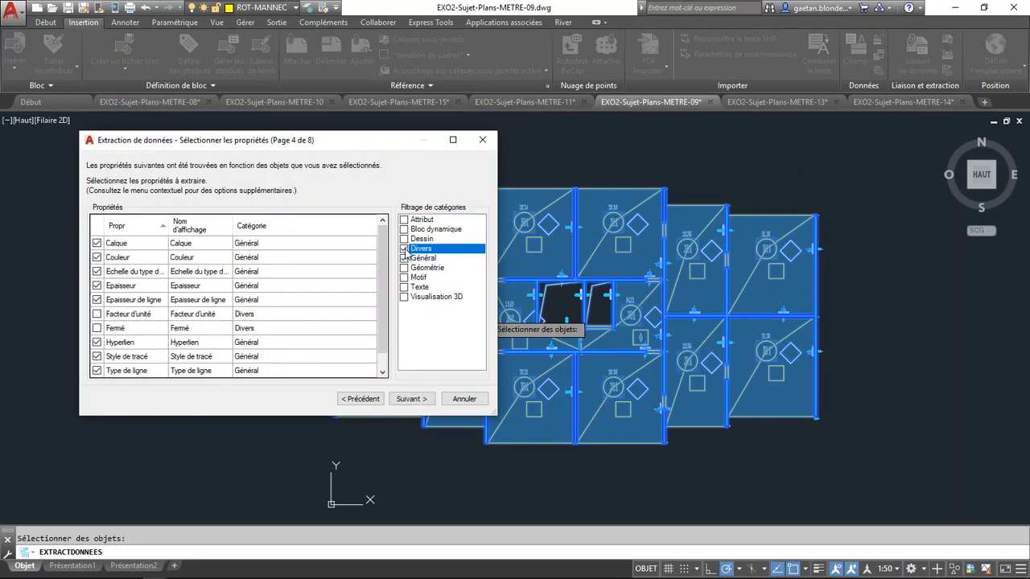
click(97, 258)
click(96, 271)
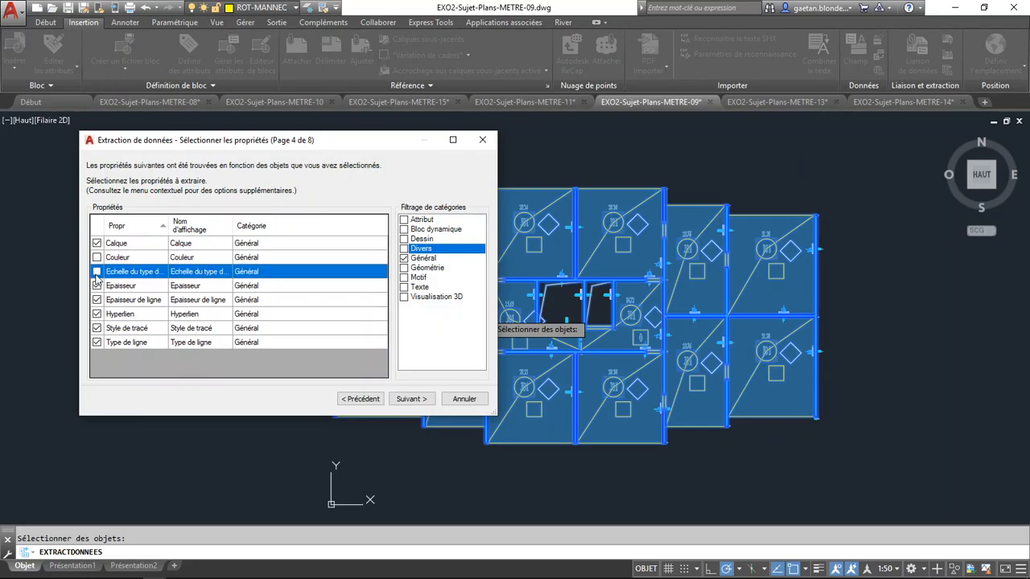
click(97, 285)
click(97, 299)
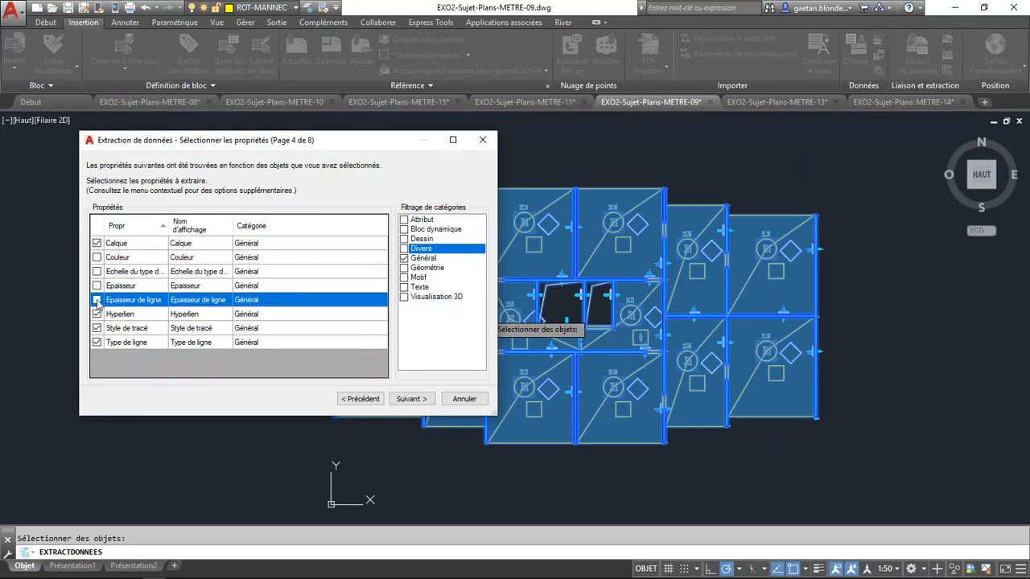
click(97, 314)
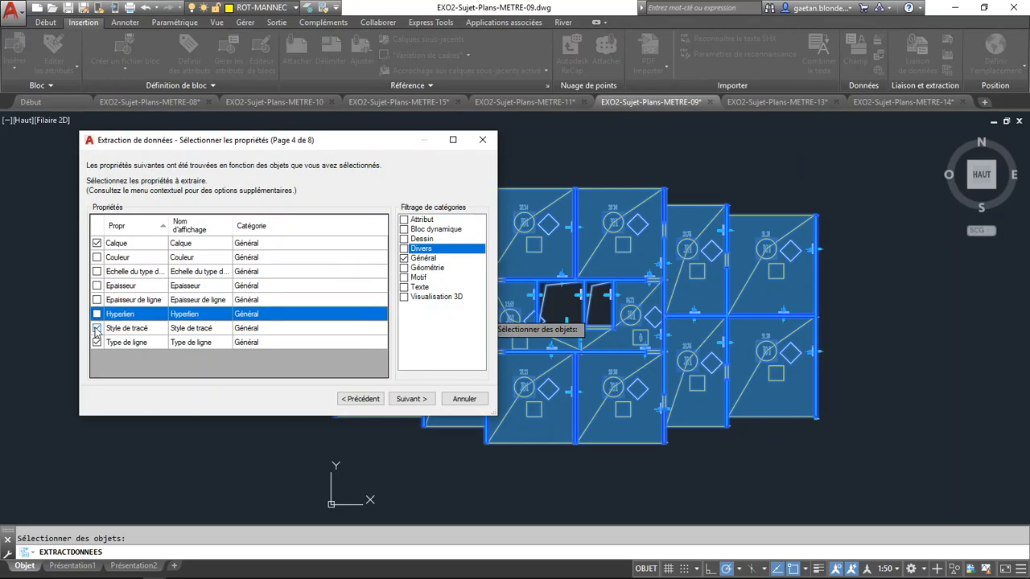
click(97, 329)
click(96, 342)
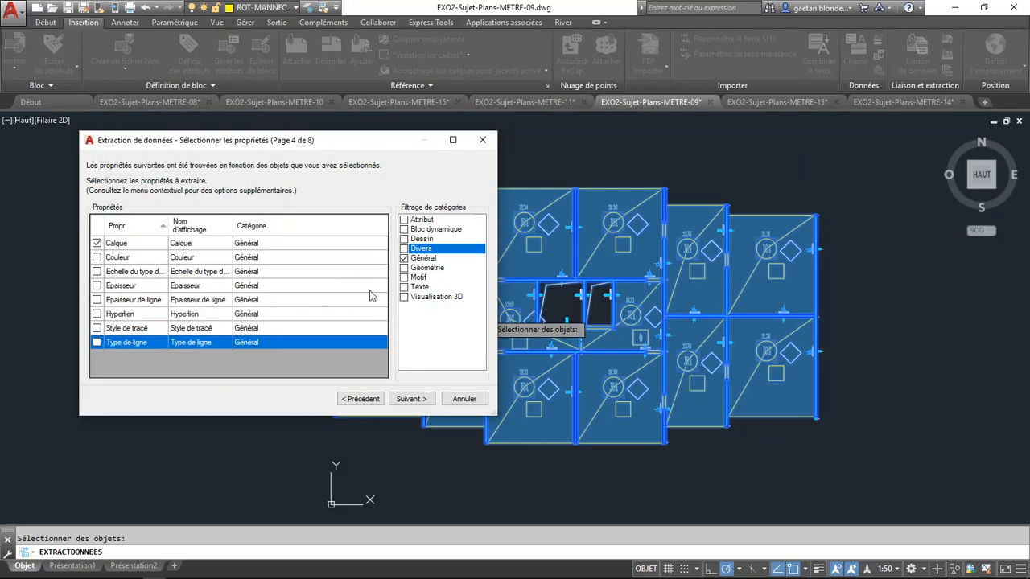
- Filter the list to the Géométrie category and exclude Echelle X, Echelle Y and Echelle Z
click(404, 258)
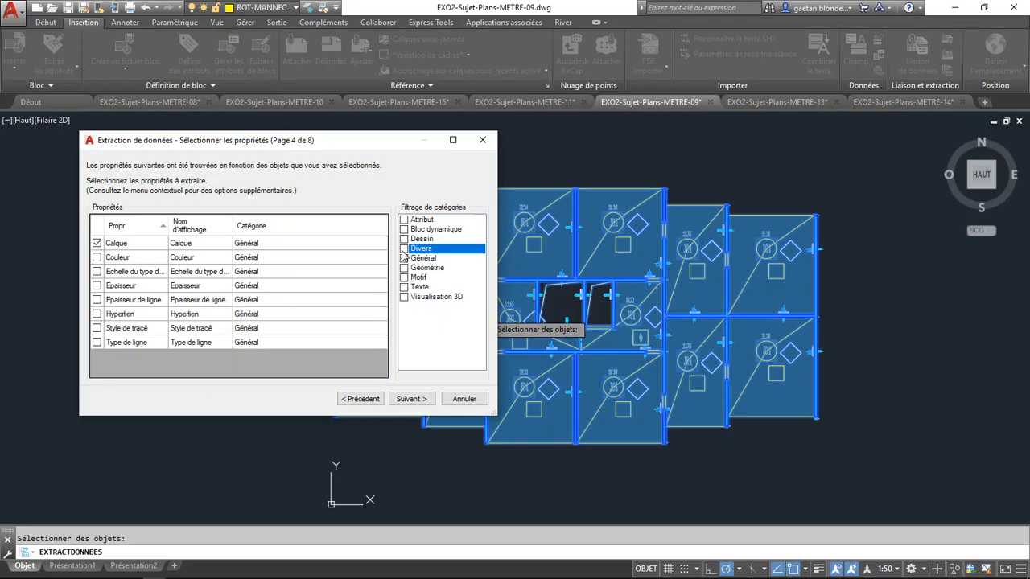
click(404, 267)
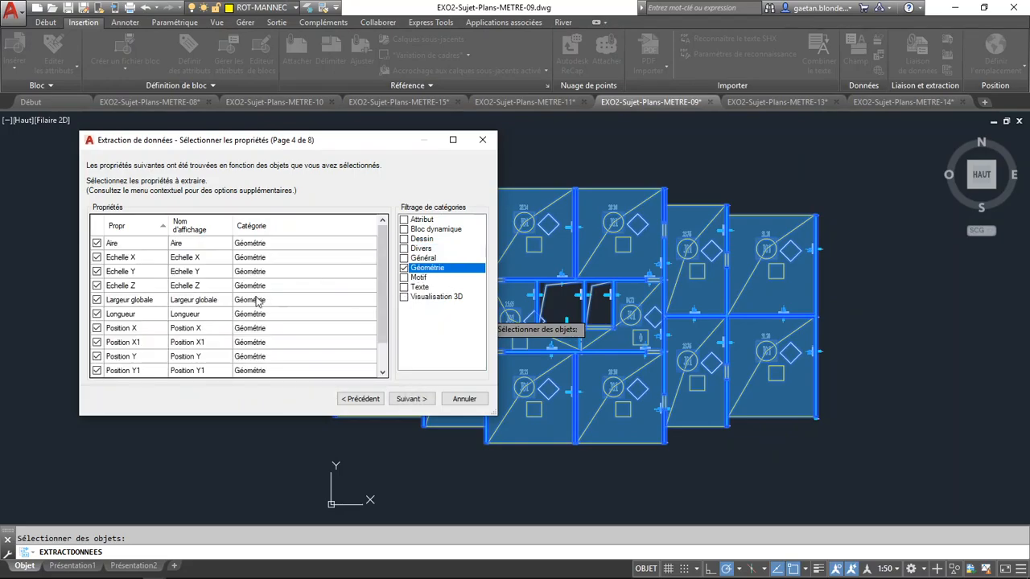
click(96, 258)
click(97, 272)
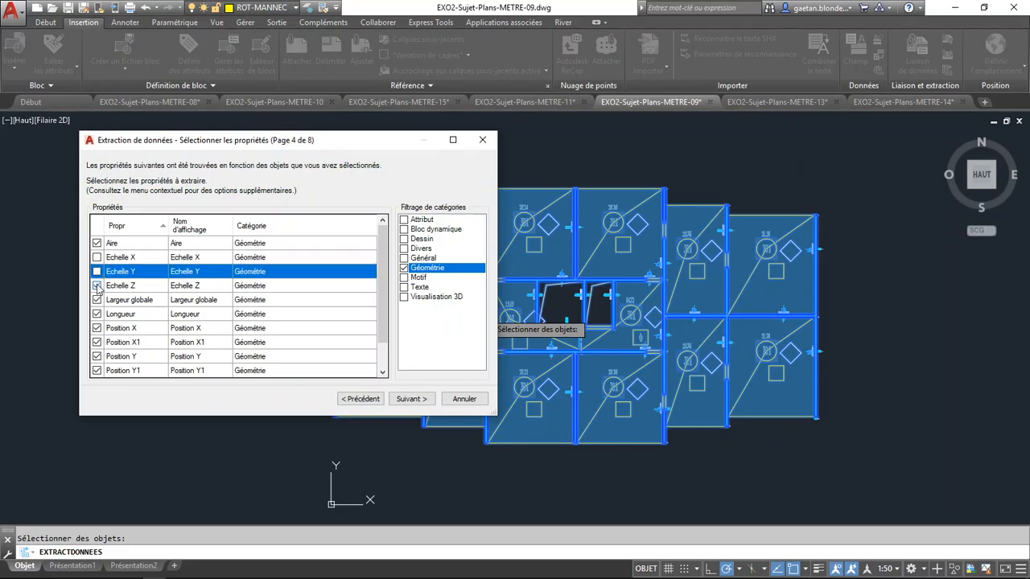
click(97, 286)
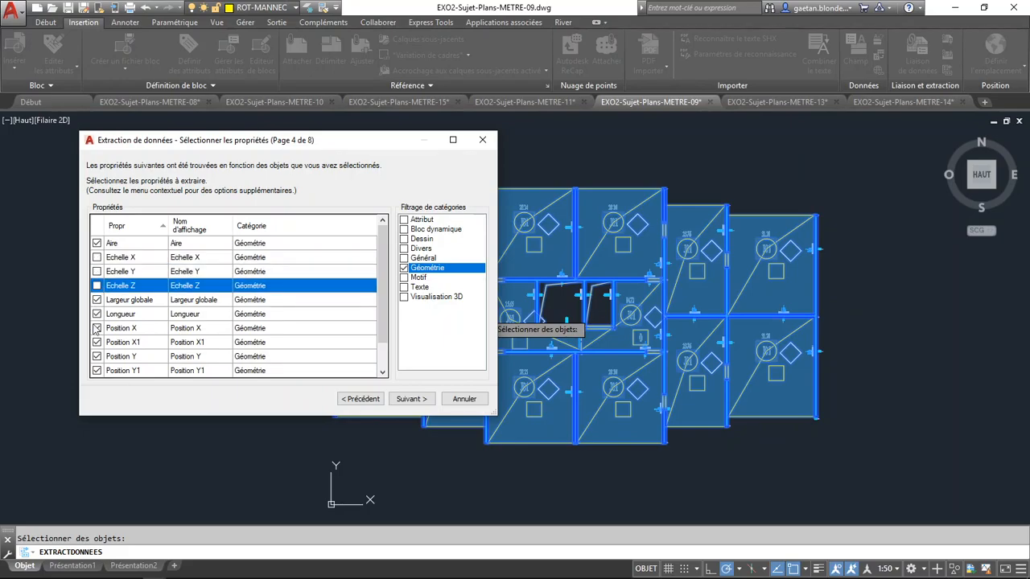
- Exclude Position X, X1, Y, Y1 and the properties below them in the Géométrie category, keeping Aire, Largeur globale and Longueur
click(96, 328)
click(96, 342)
click(96, 356)
click(96, 370)
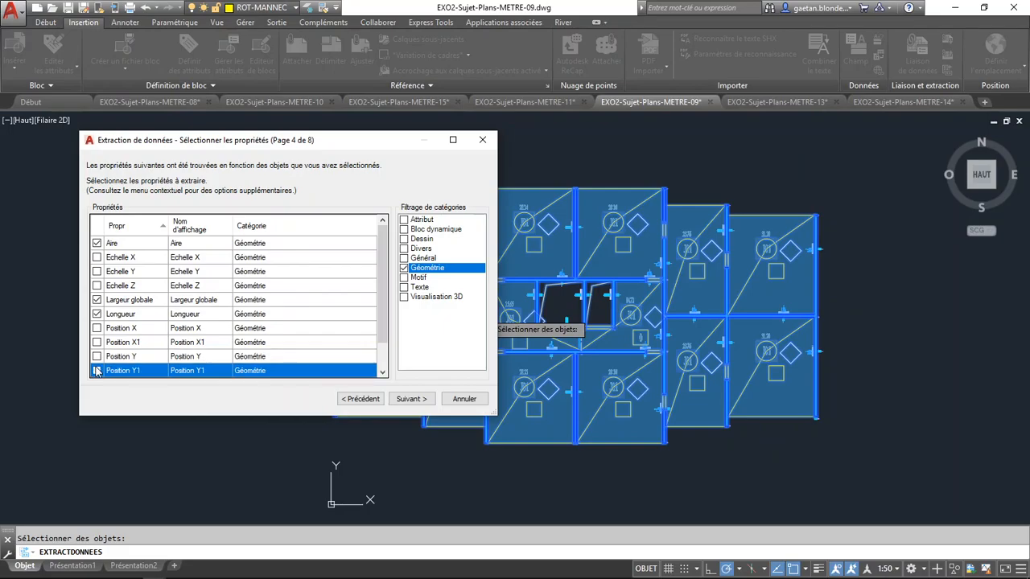
scroll(97, 370, down, 1)
click(97, 371)
click(96, 357)
click(97, 371)
scroll(105, 347, up, 1)
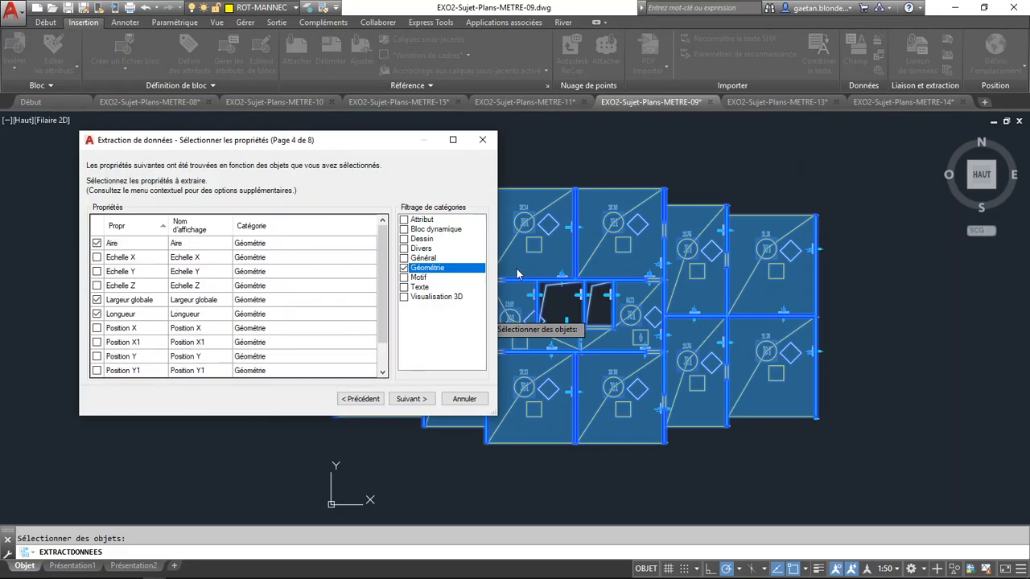
- Filter the list to the Motif category and exclude all of its properties, from Angle through Type
click(404, 277)
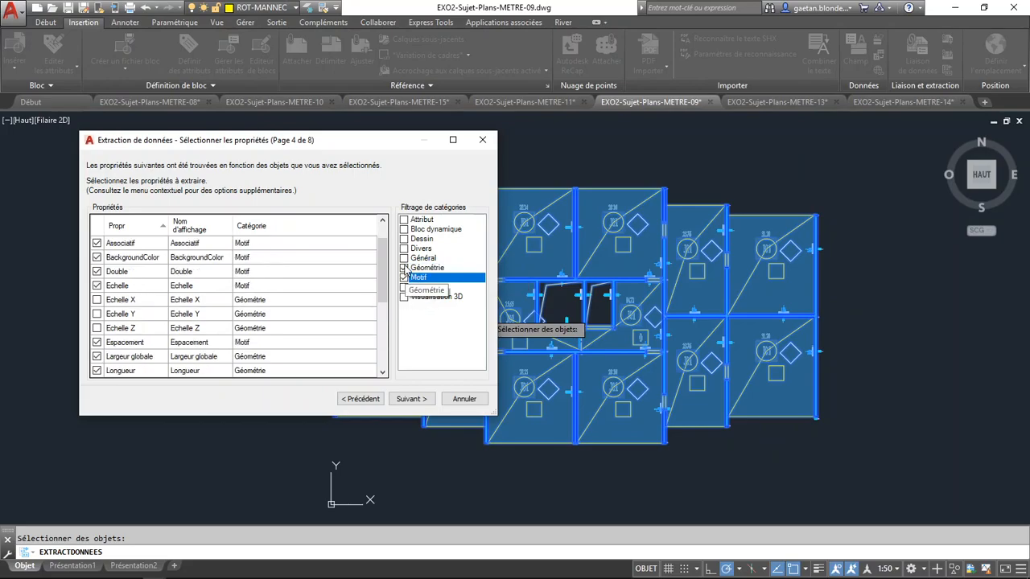
click(404, 268)
click(98, 243)
click(97, 258)
click(96, 274)
click(96, 243)
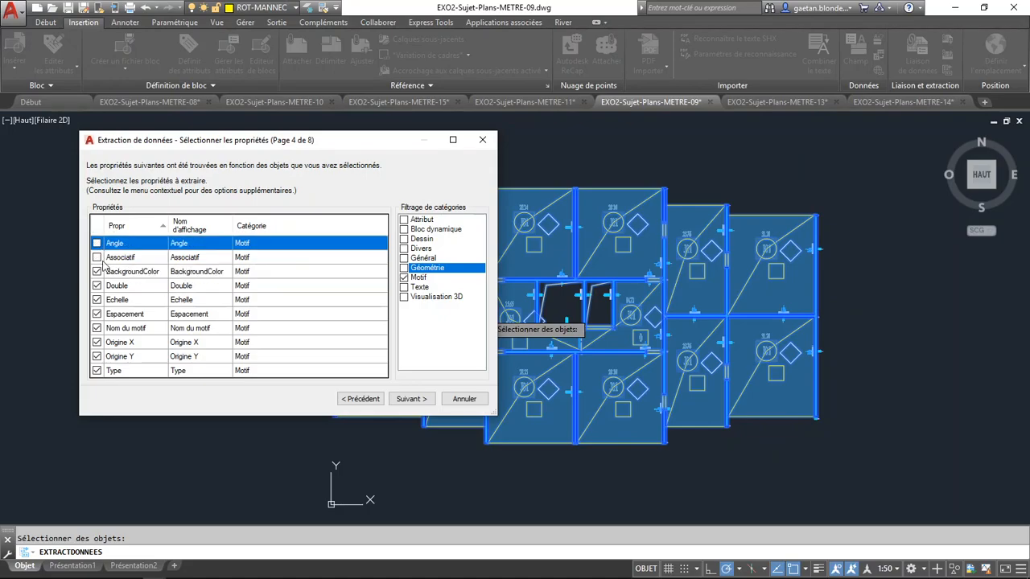
shift+click(181, 371)
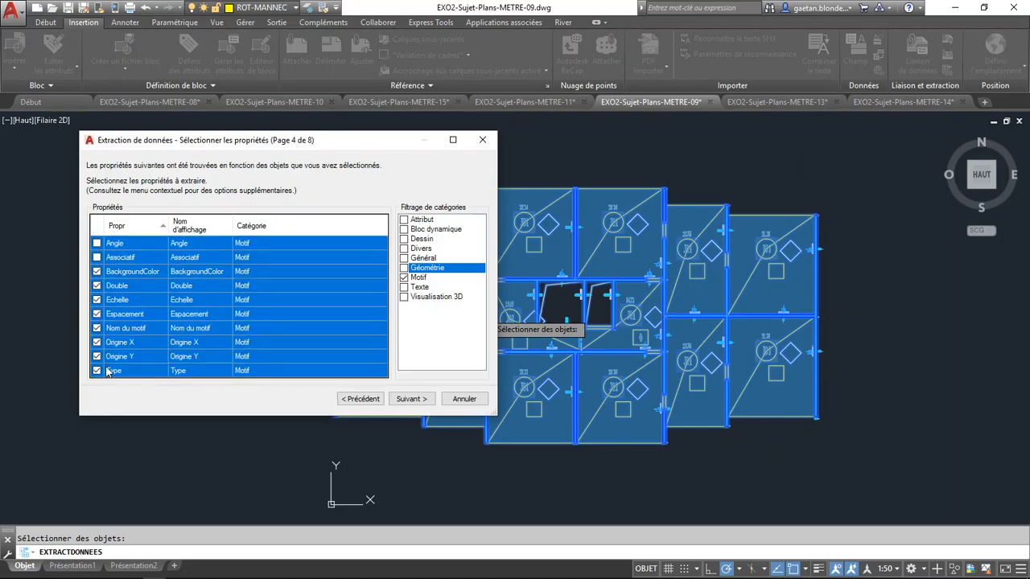
click(97, 356)
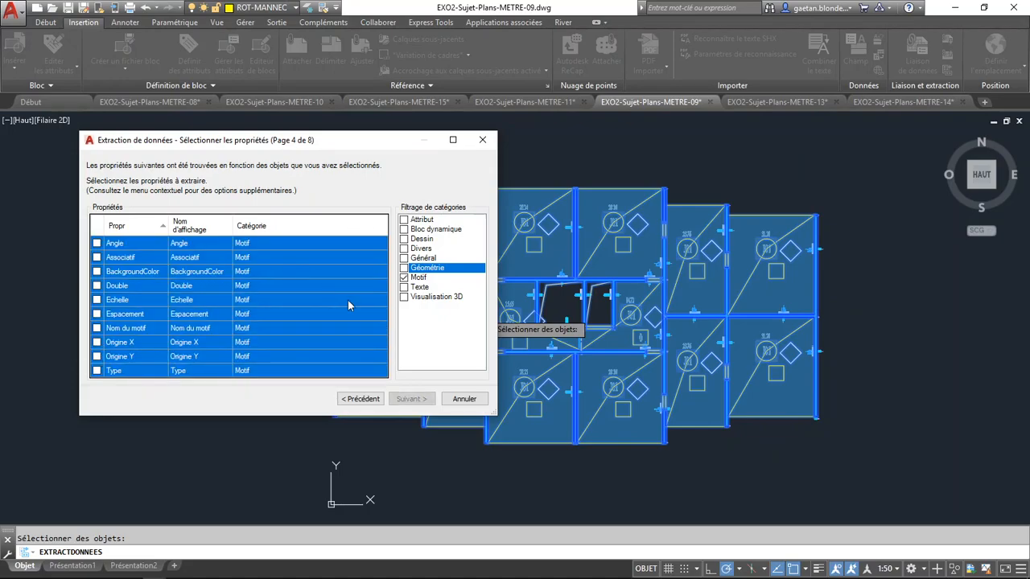
- Filter the list to the Texte category and exclude all of its properties, from ContentsRTF through ShowBorders
click(404, 278)
click(404, 288)
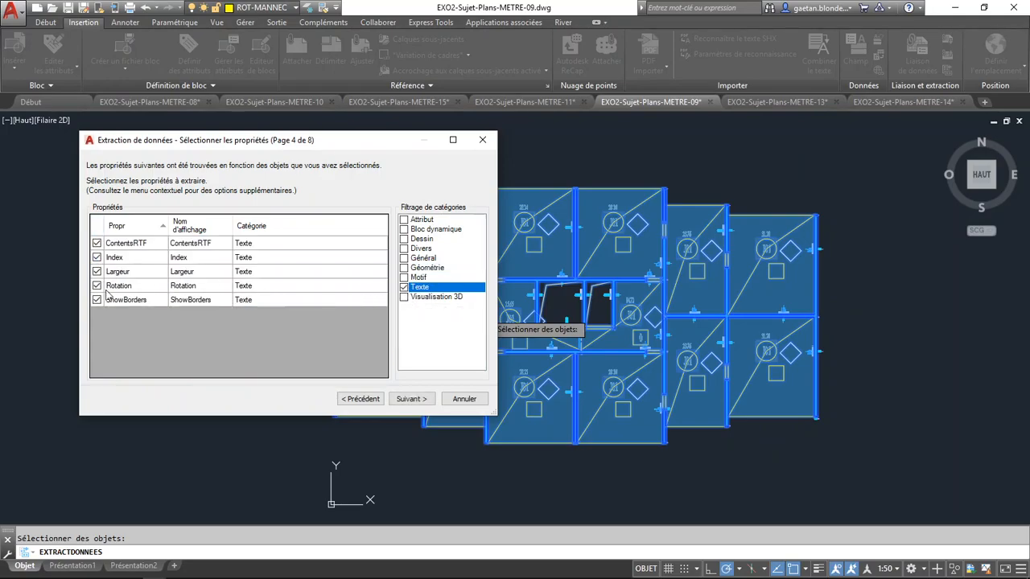
click(126, 248)
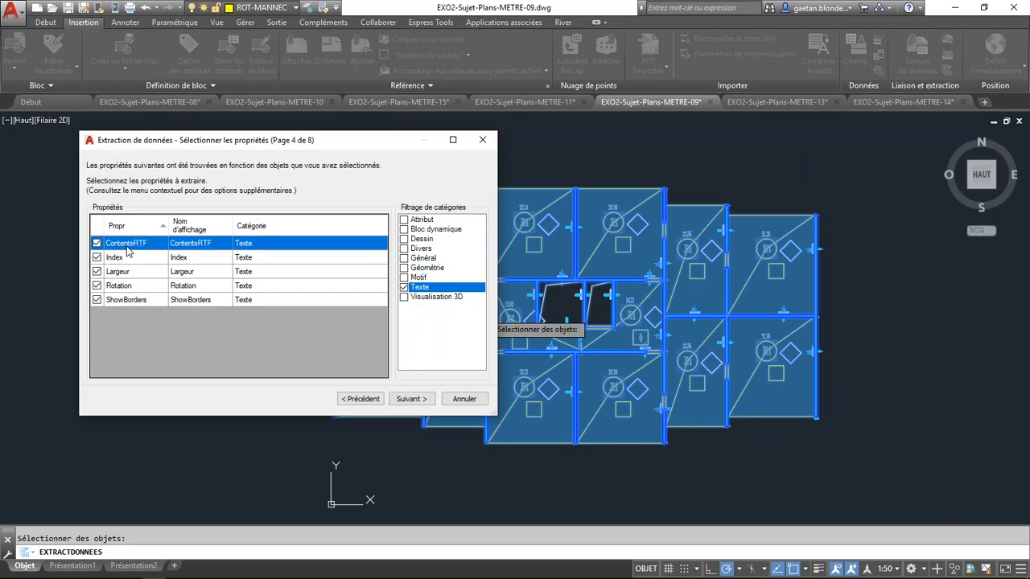
shift+click(127, 299)
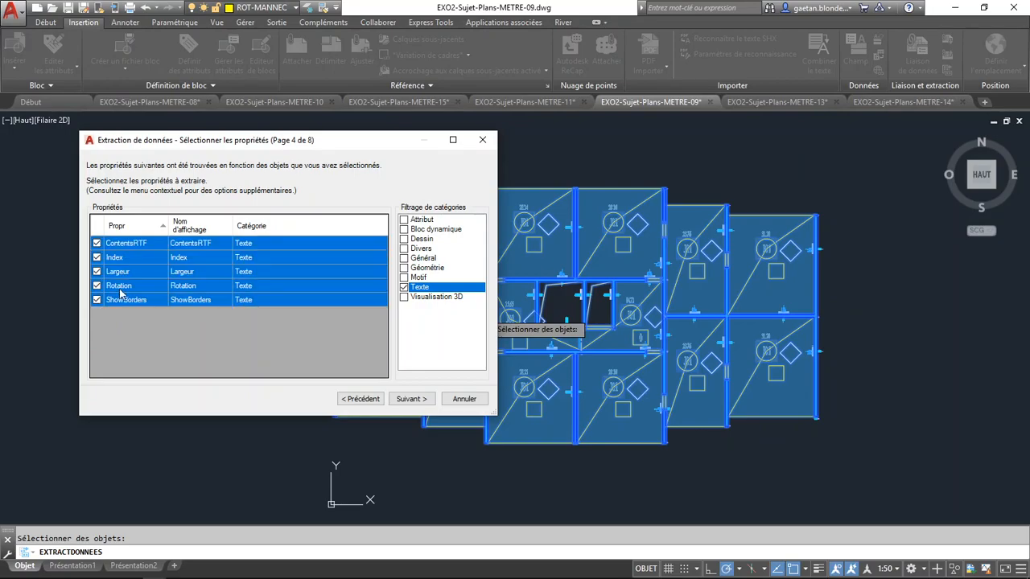
click(96, 243)
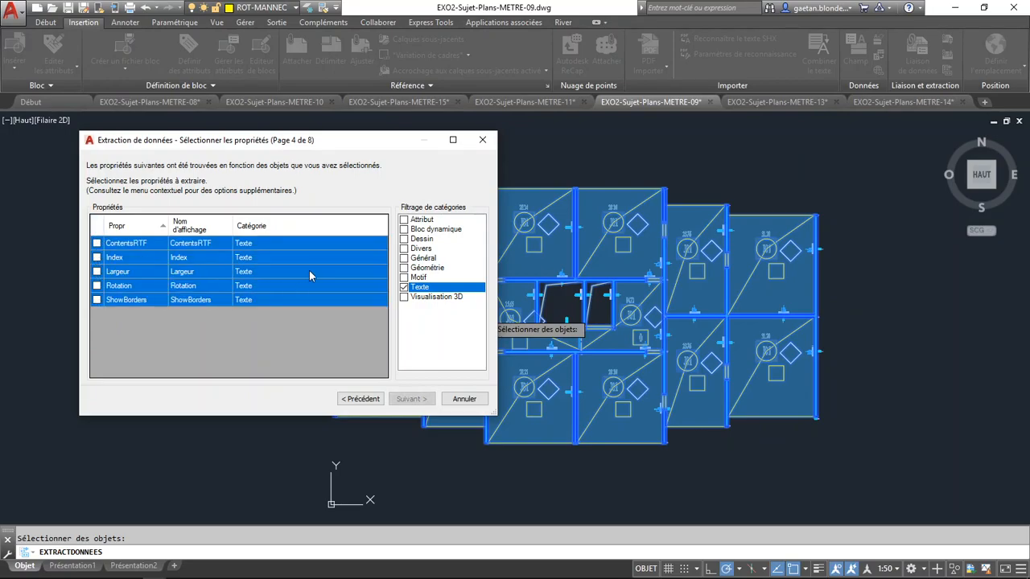
- Show the Attribut, Bloc dynamique, Dessin, Divers, Général and Géométrie categories together, leaving Motif, Texte and Visualisation 3D filtered out
click(404, 220)
click(404, 297)
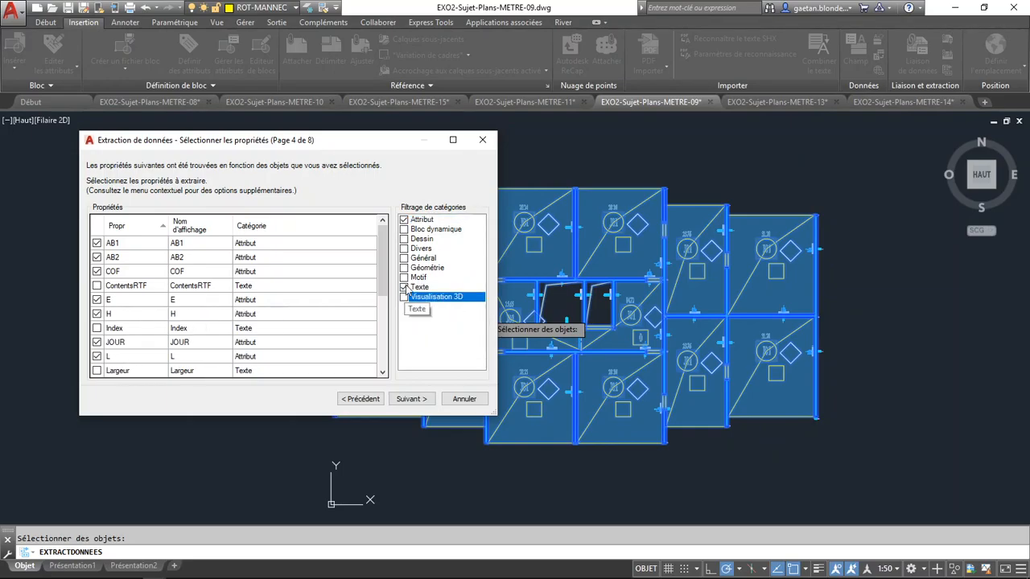
click(404, 297)
click(404, 287)
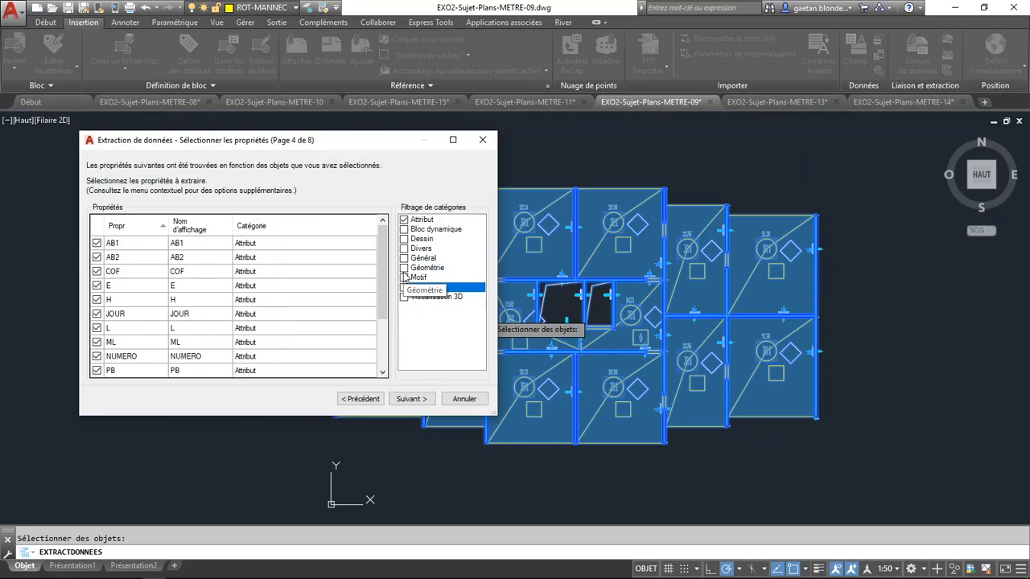
click(404, 268)
click(404, 258)
click(404, 249)
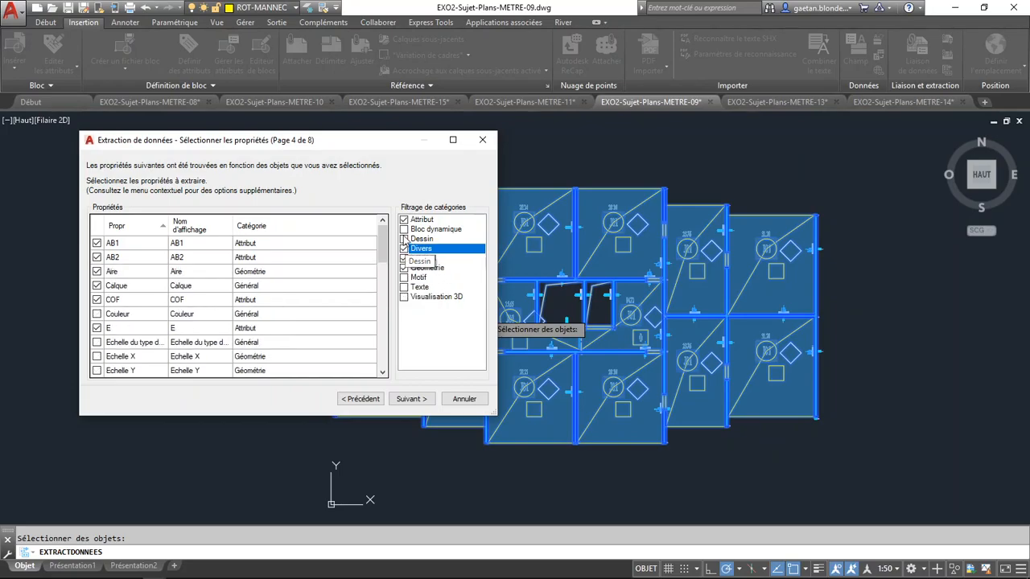
click(404, 239)
click(404, 230)
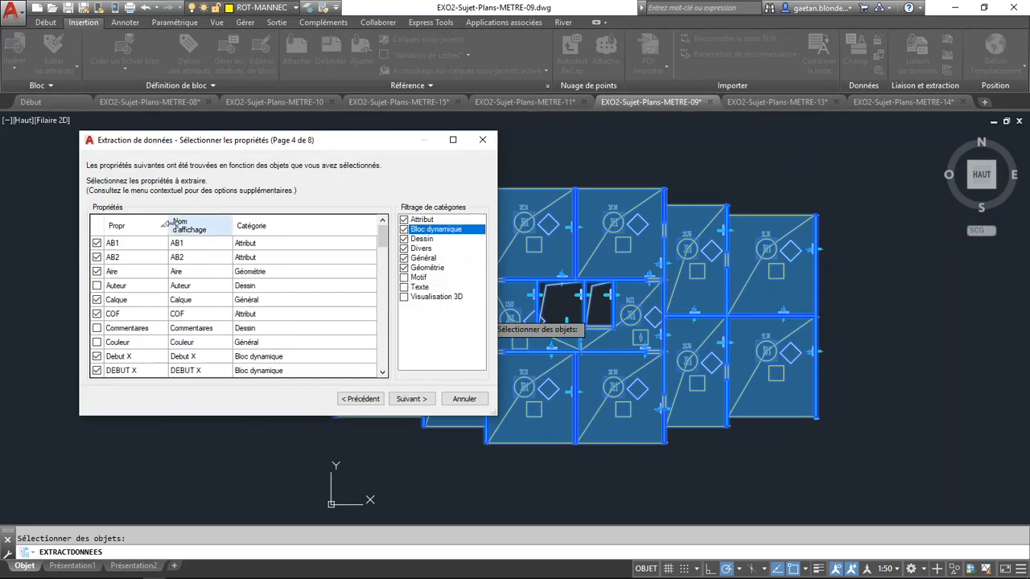
- Filter out the Divers category while keeping Général shown, and continue to the Affinage des données page
click(404, 258)
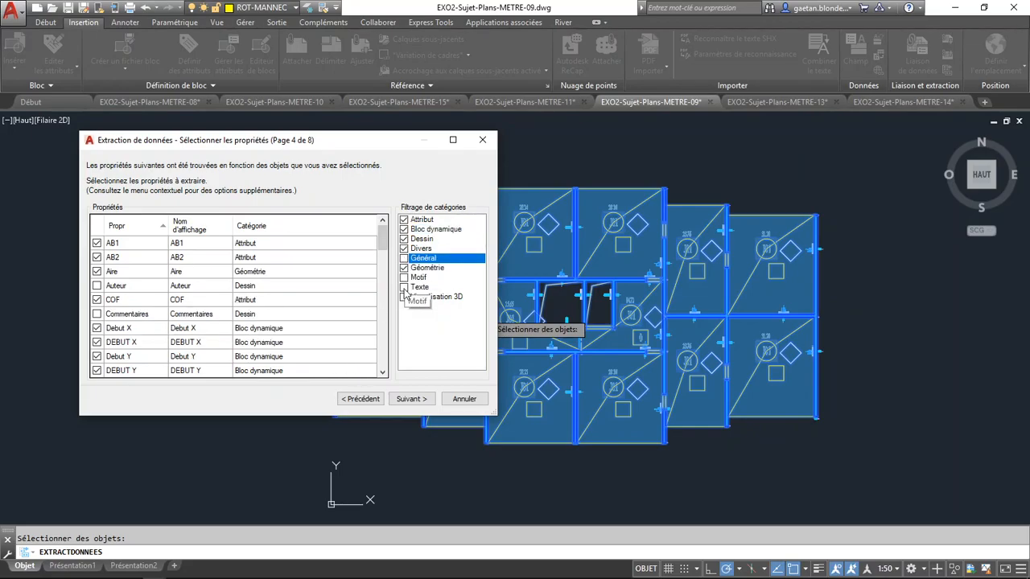
click(404, 259)
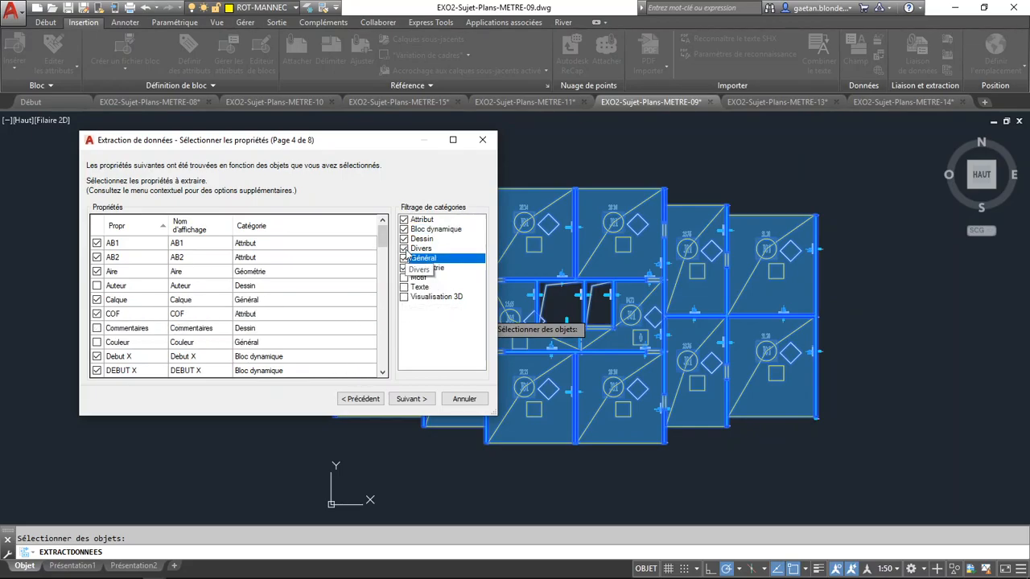
click(404, 248)
click(404, 250)
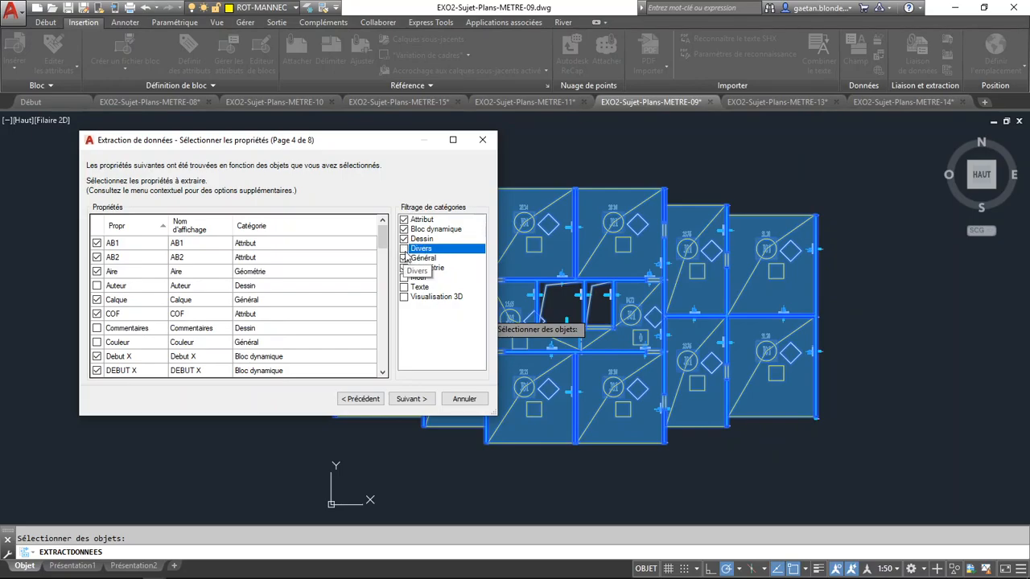
click(410, 398)
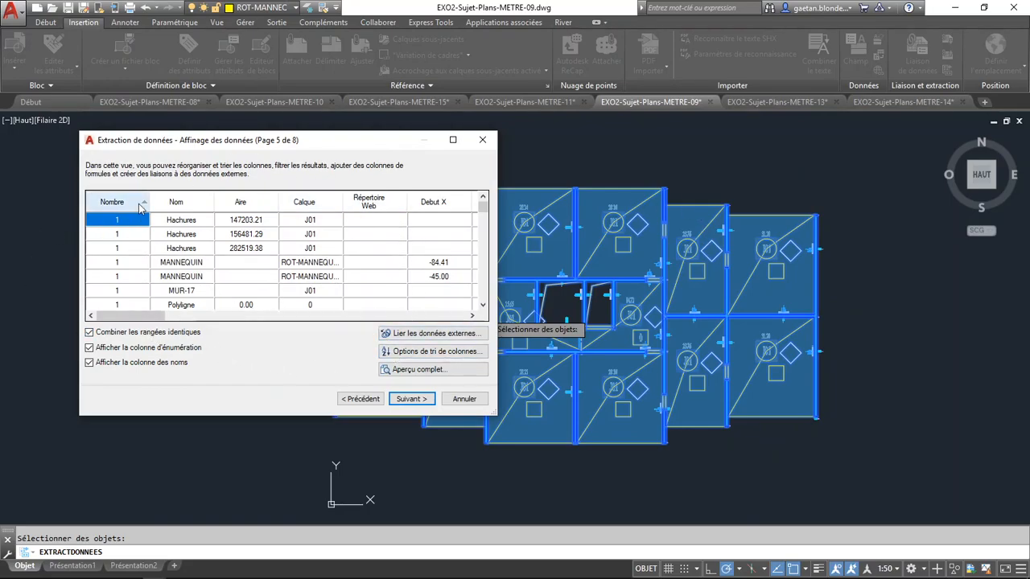
- Sort the extracted rows by the Nom column and look through the list
click(196, 203)
scroll(191, 303, down, 8)
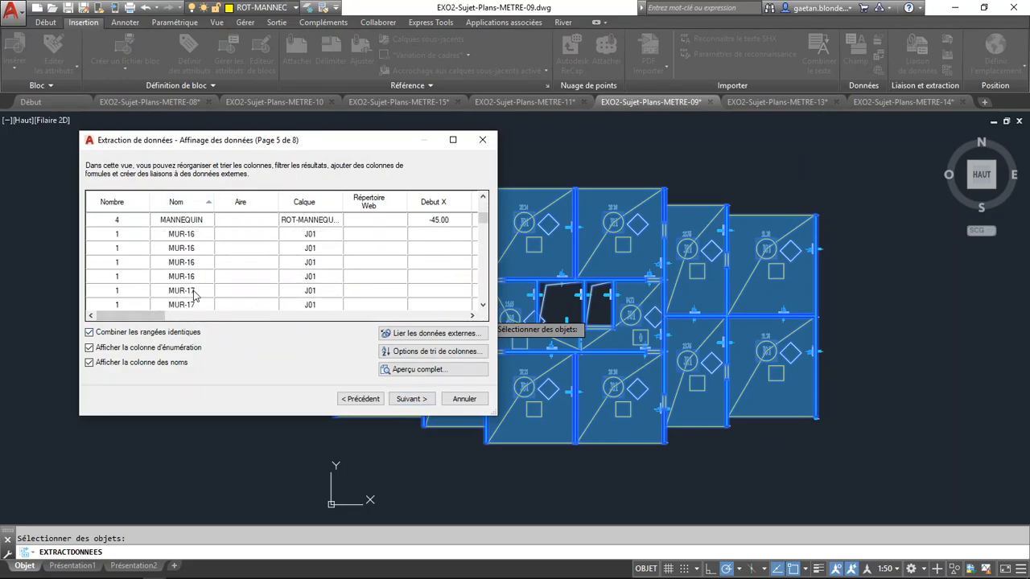
scroll(197, 298, down, 6)
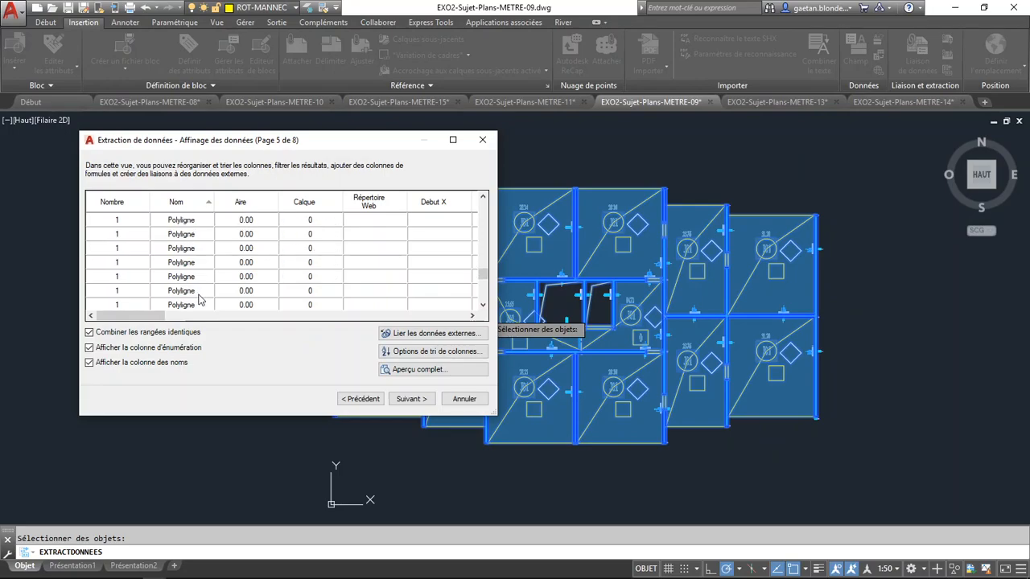
scroll(201, 294, up, 14)
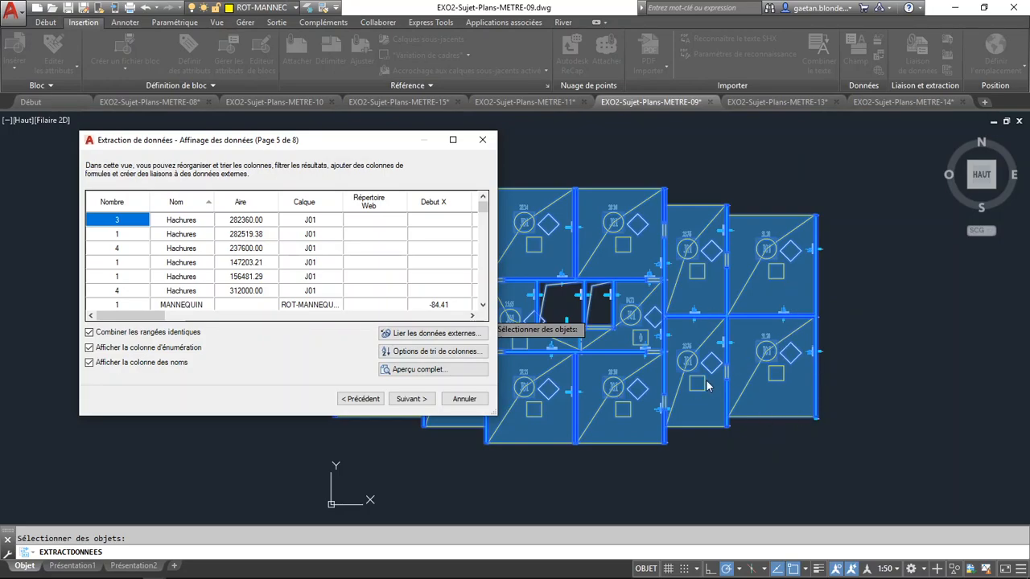
- Turn off the combining of identical rows and the display of the enumeration column
click(94, 334)
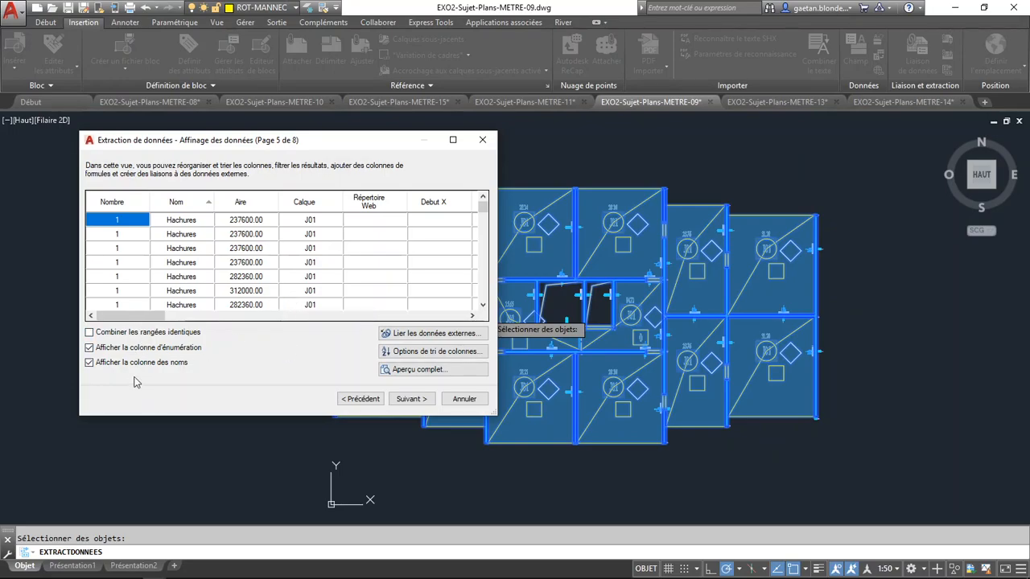
click(89, 349)
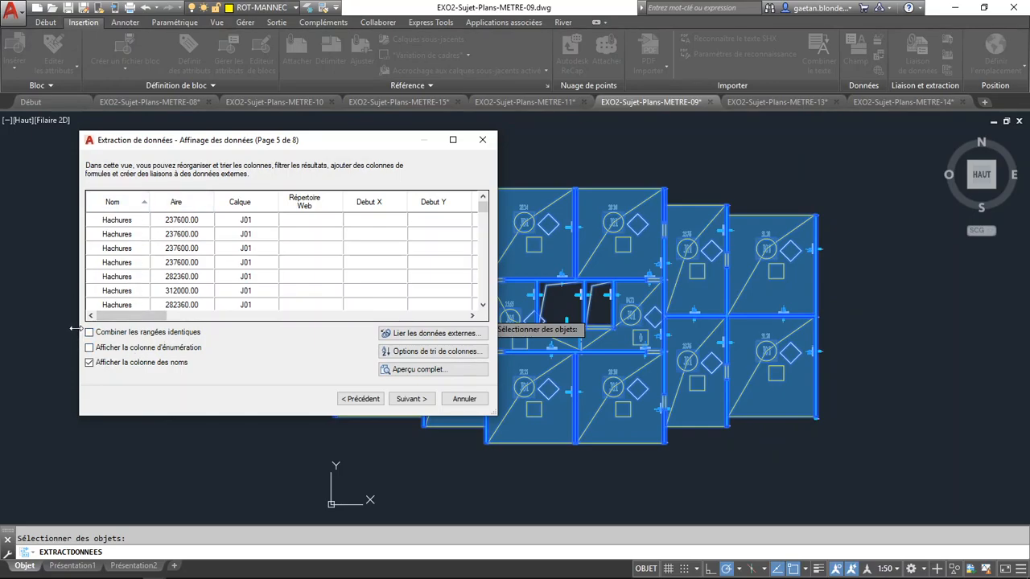
click(437, 352)
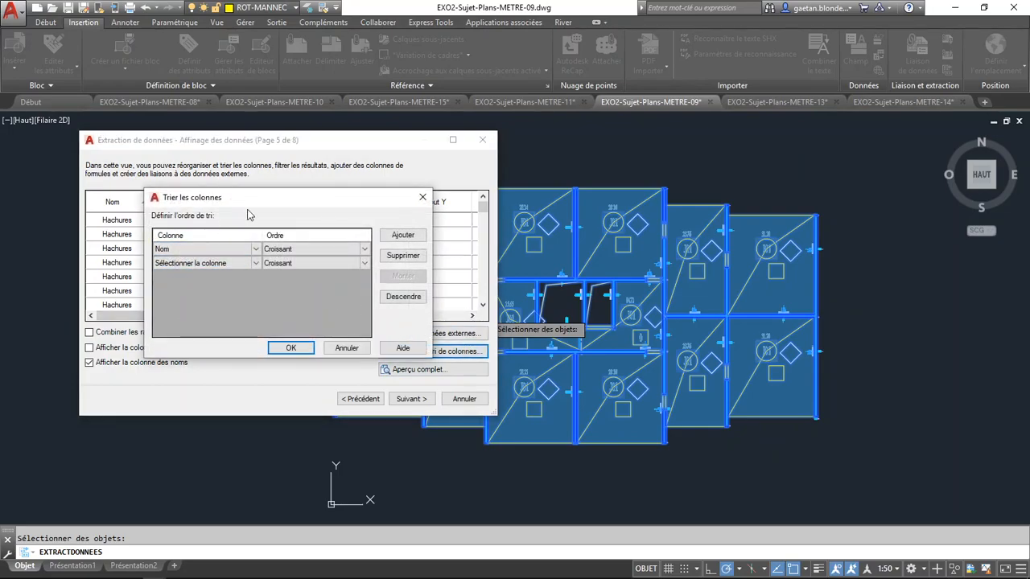
drag(271, 201, 664, 138)
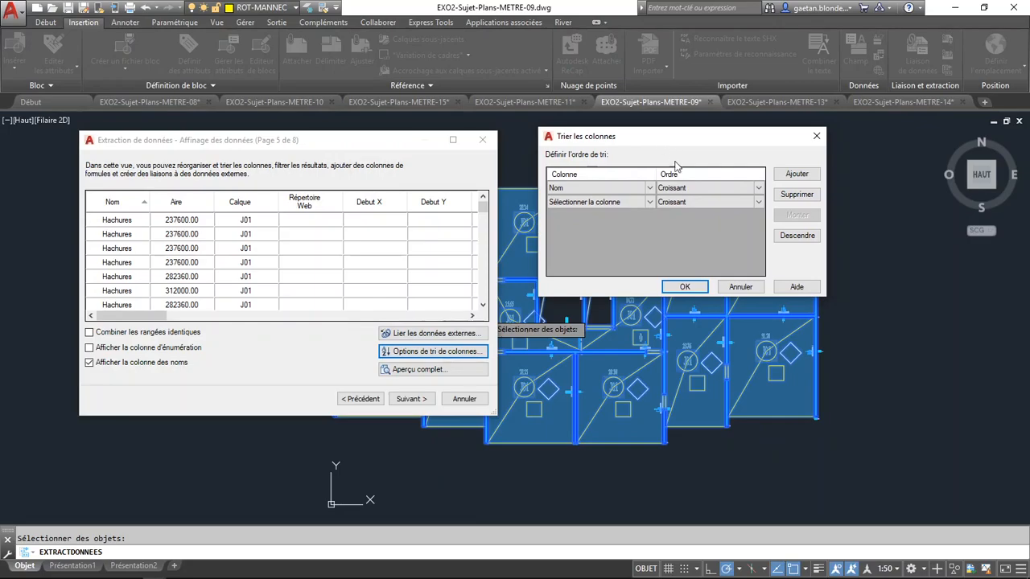
click(733, 288)
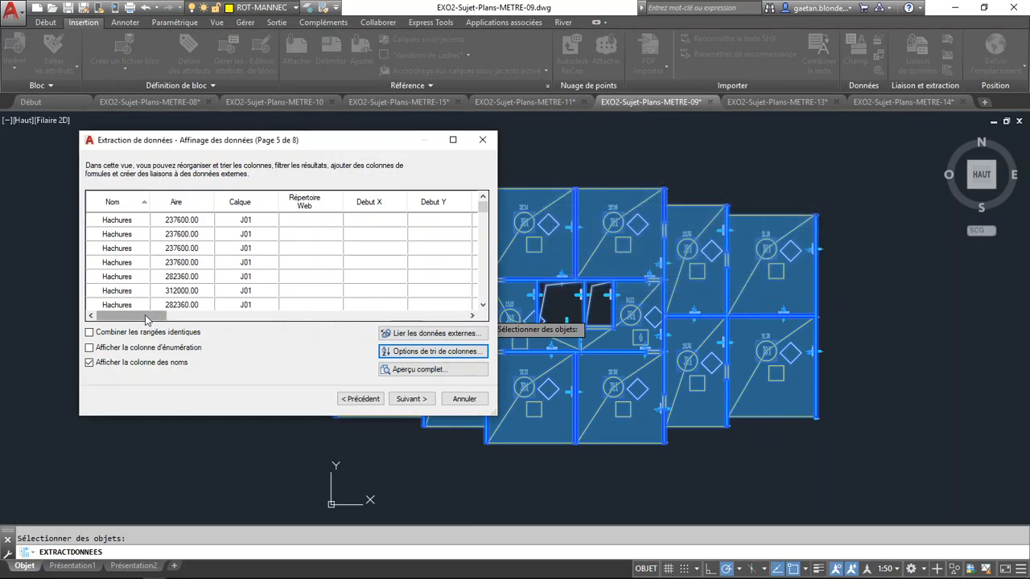
- Move the Aire column after Calque and the Répertoire Web column after Debut Y in the data table
click(176, 208)
drag(177, 207, 274, 208)
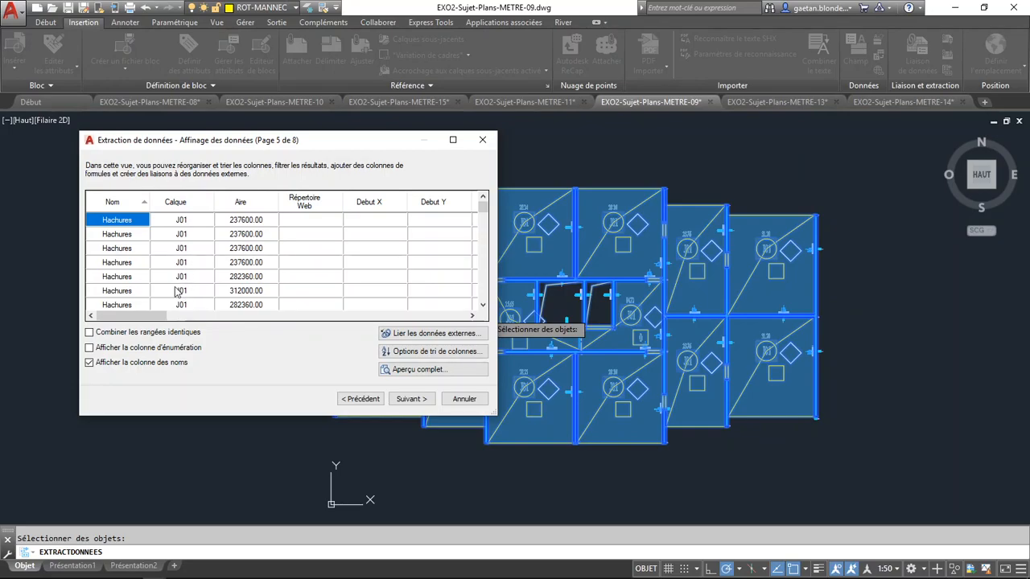
drag(307, 218, 467, 211)
scroll(328, 233, down, 5)
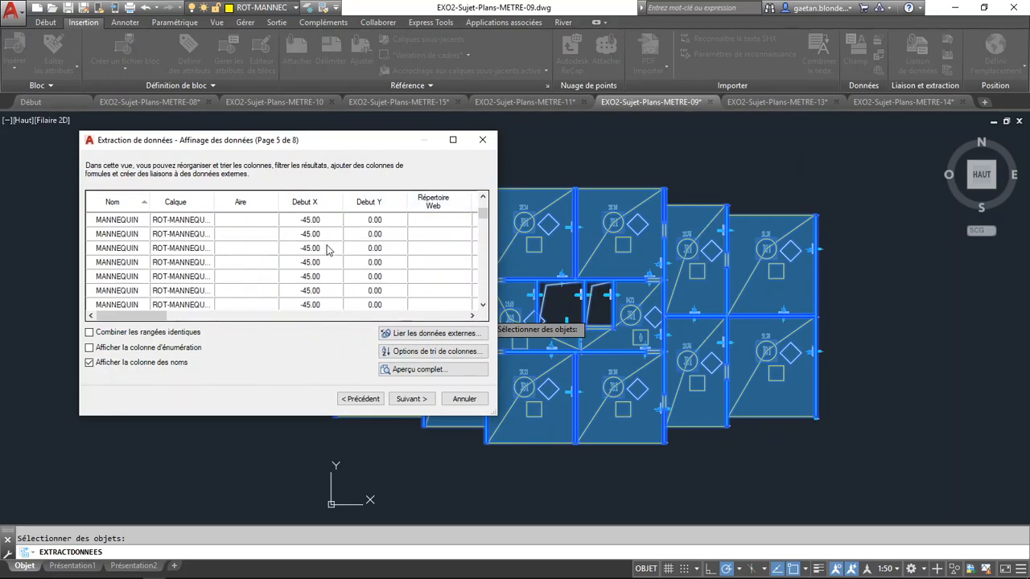
scroll(317, 292, up, 5)
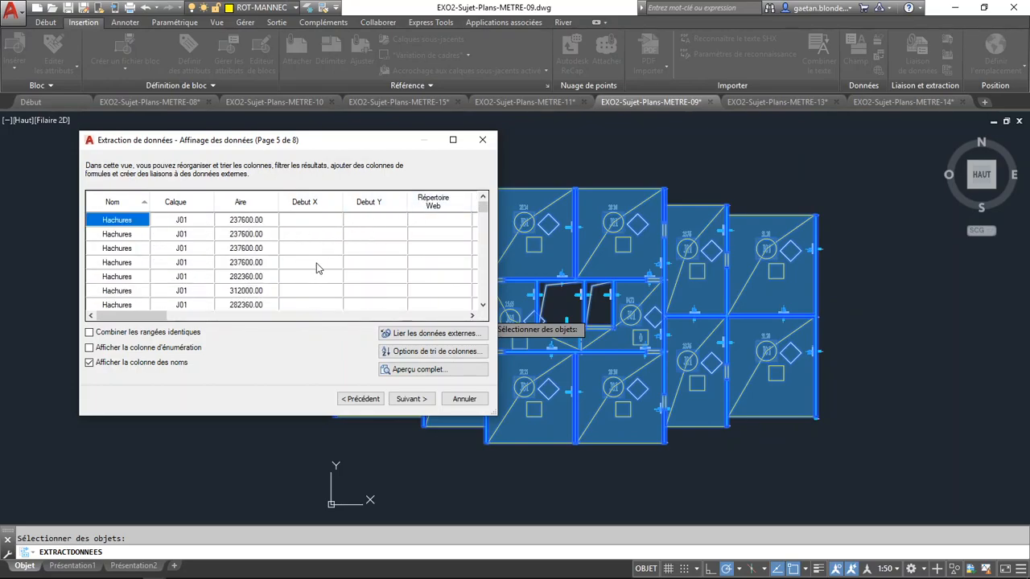
drag(111, 316, 179, 333)
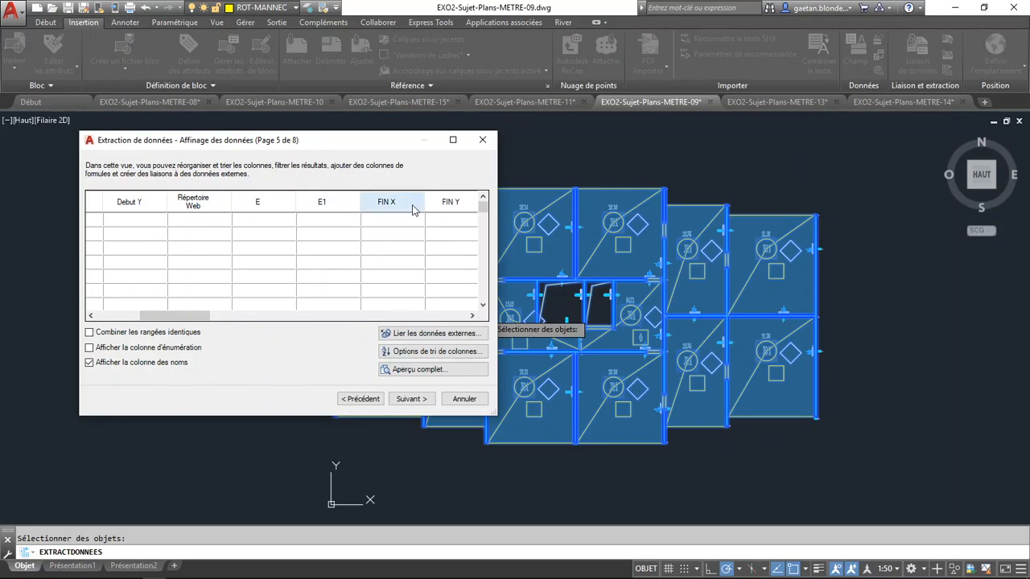
drag(162, 315, 96, 358)
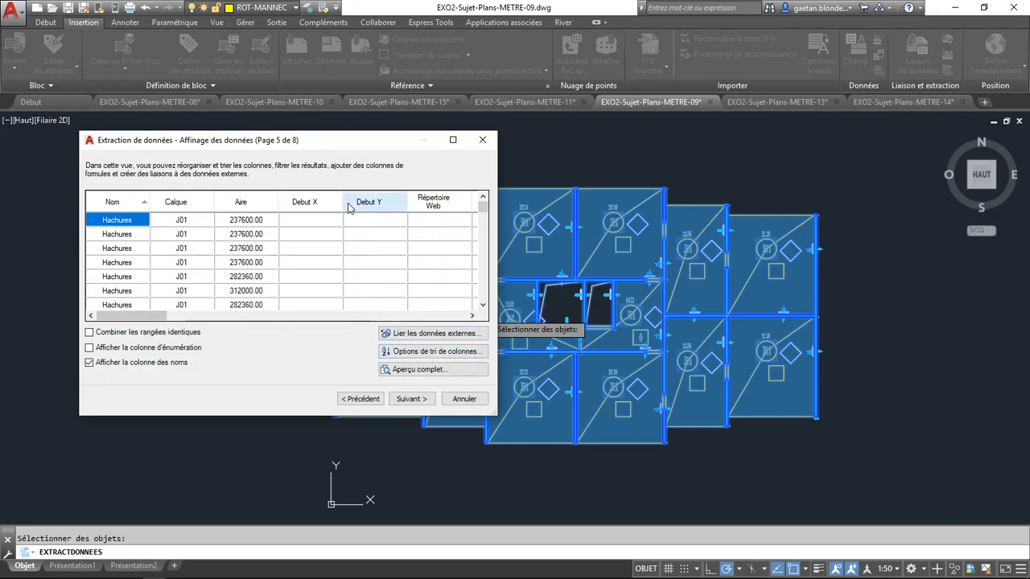
- Define the column sort order as Calque first and Nom second, both ascending
click(434, 357)
drag(250, 211, 577, 227)
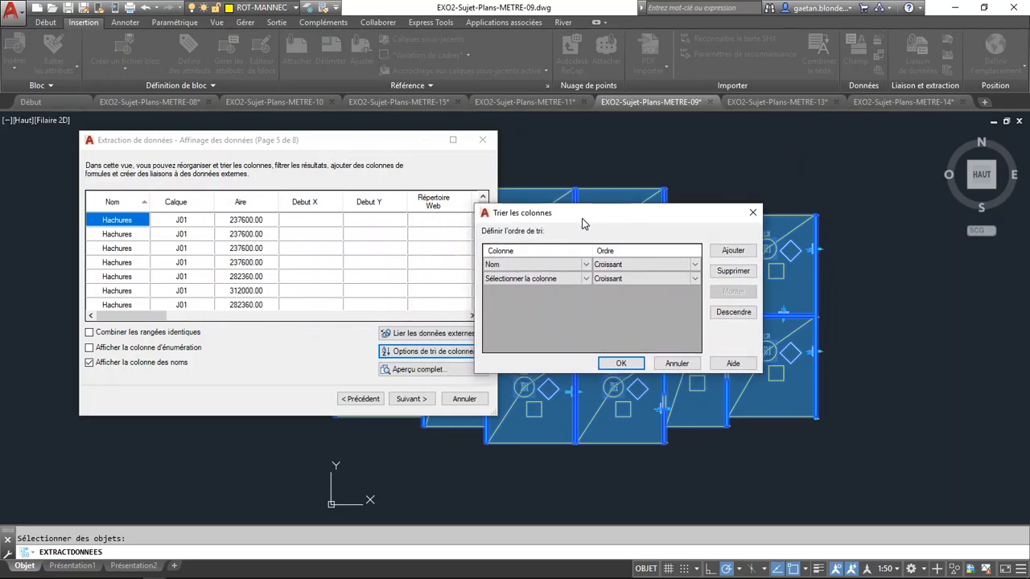
click(583, 266)
click(531, 288)
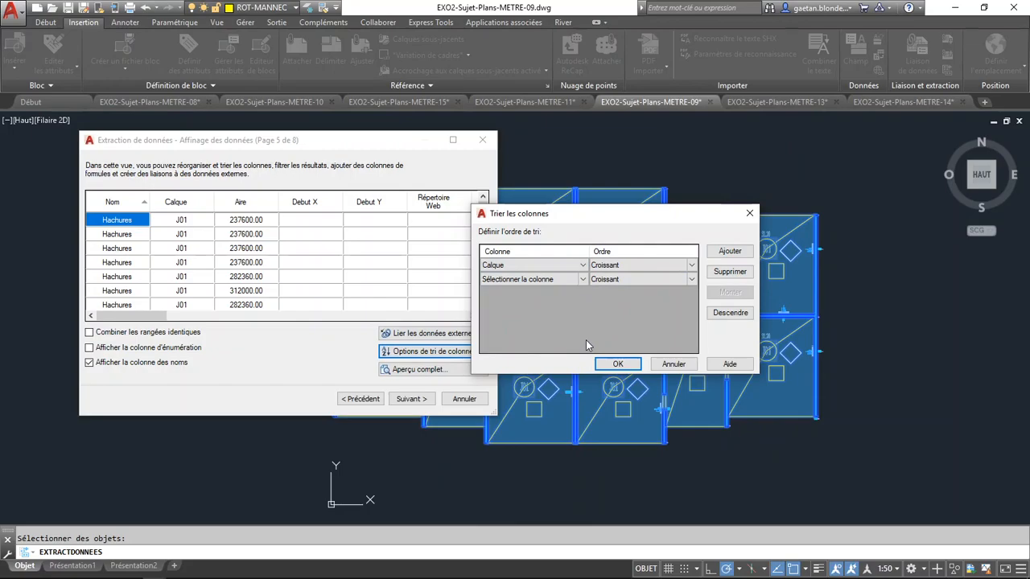
click(582, 283)
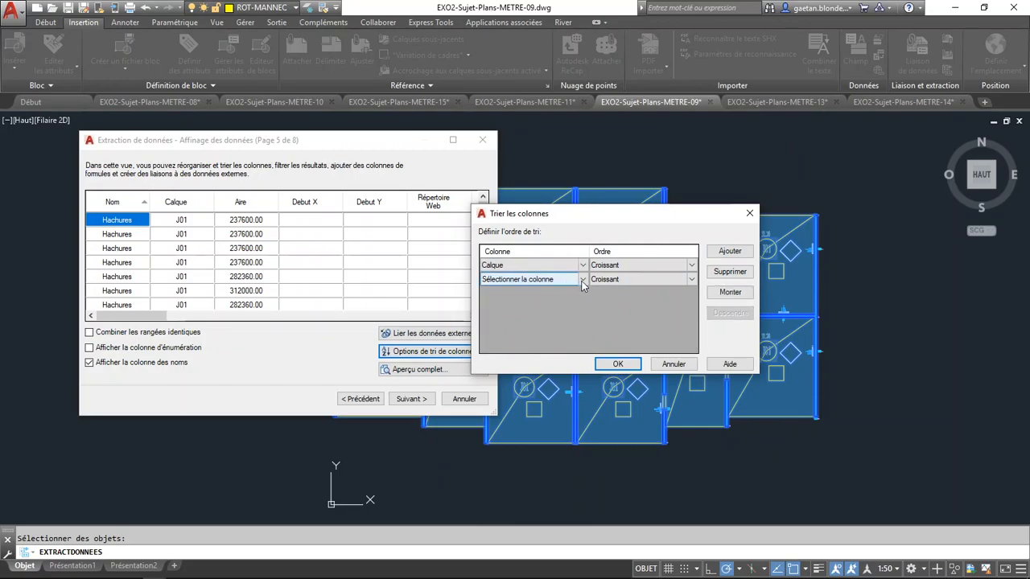
click(582, 280)
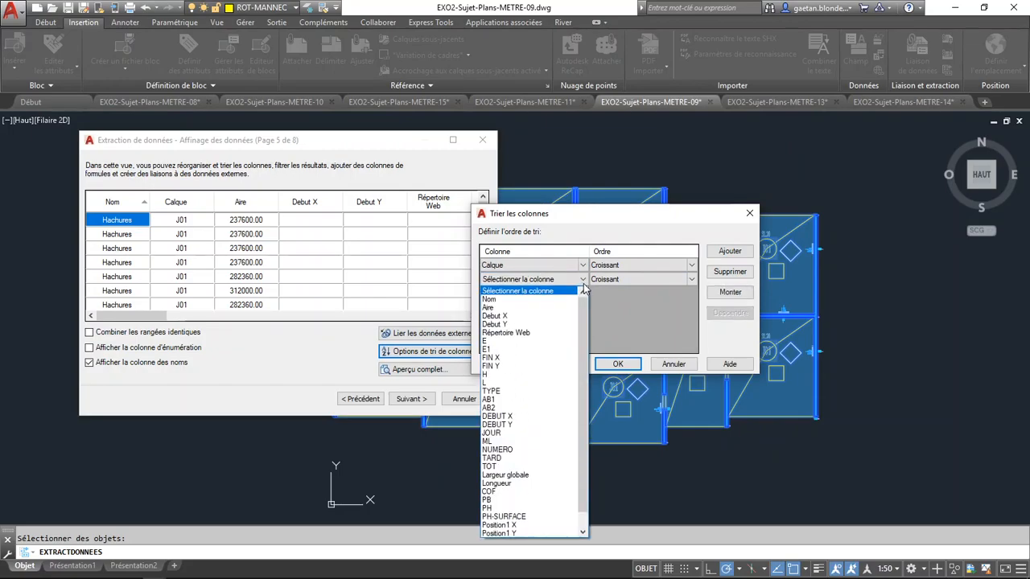
click(491, 299)
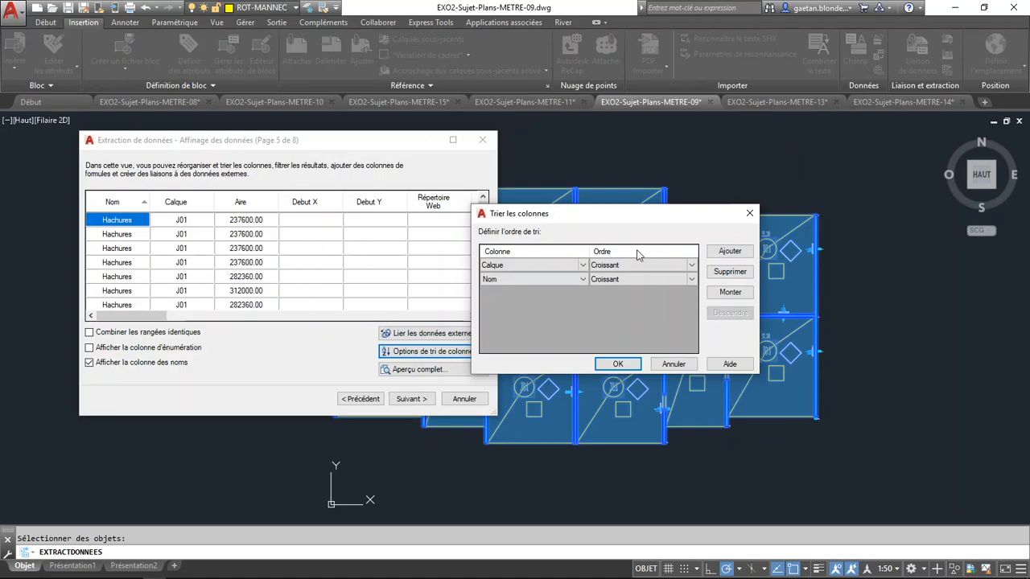
- Change the first column of the sort order to NUMERO
click(581, 268)
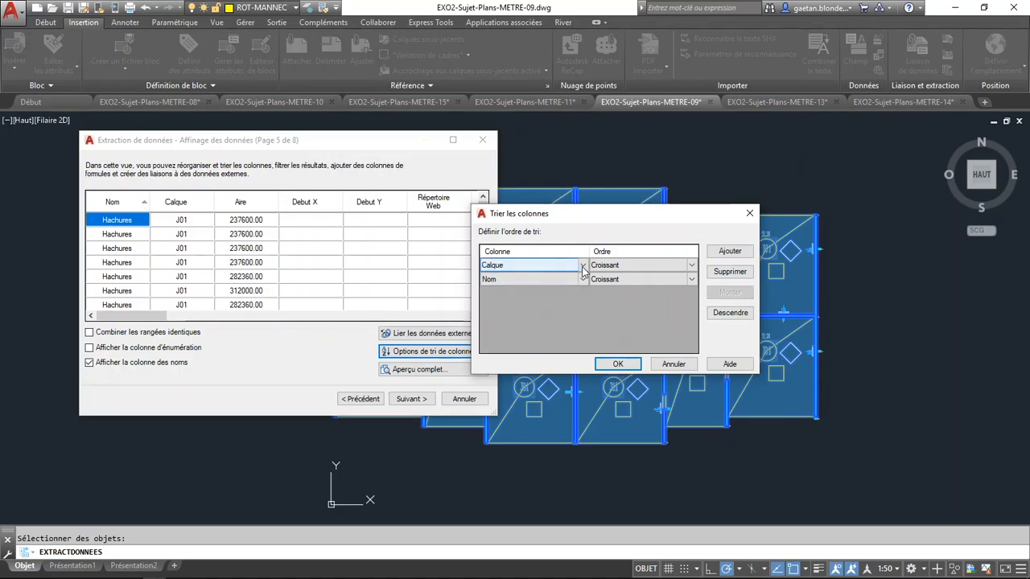
click(583, 266)
scroll(523, 289, up, 1)
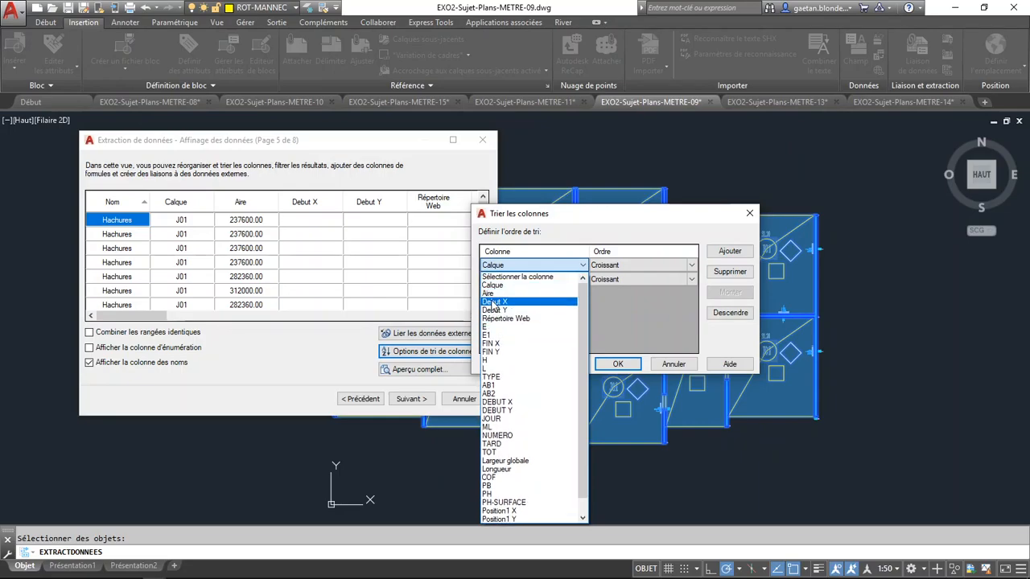
key(n)
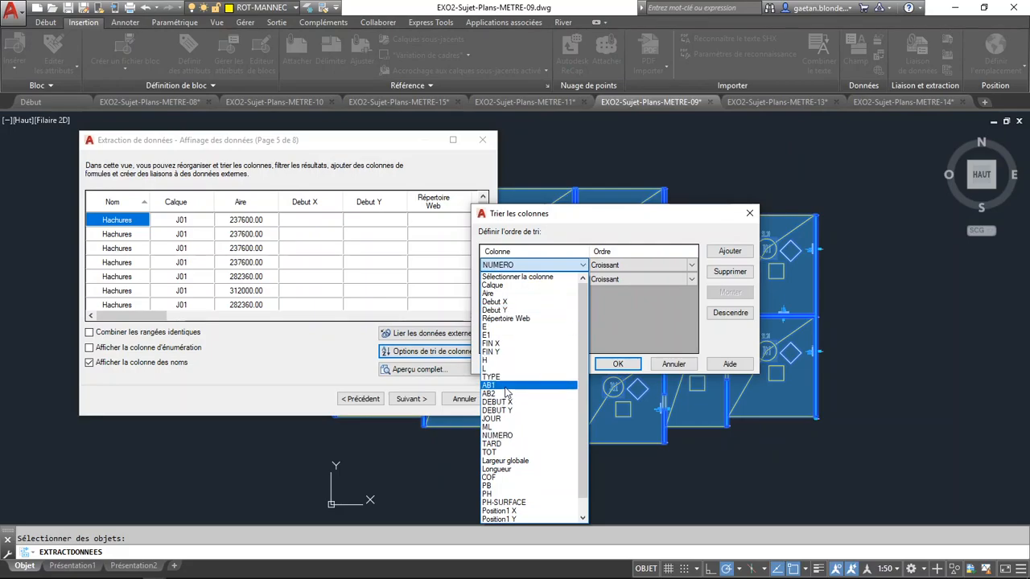
- Set the column sort order to Nom first and Calque second, apply it, and preview the full extracted table
click(561, 279)
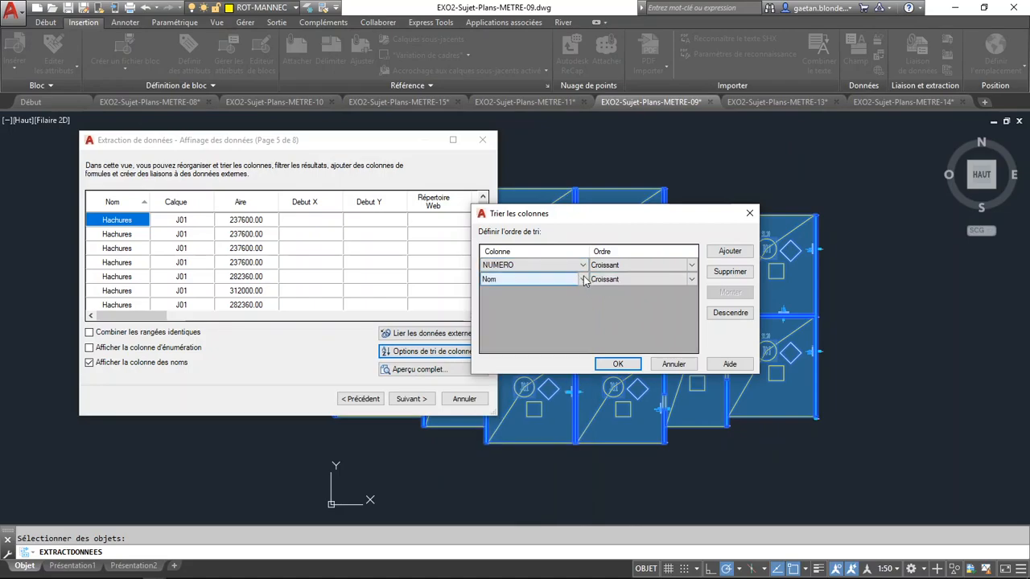
click(583, 279)
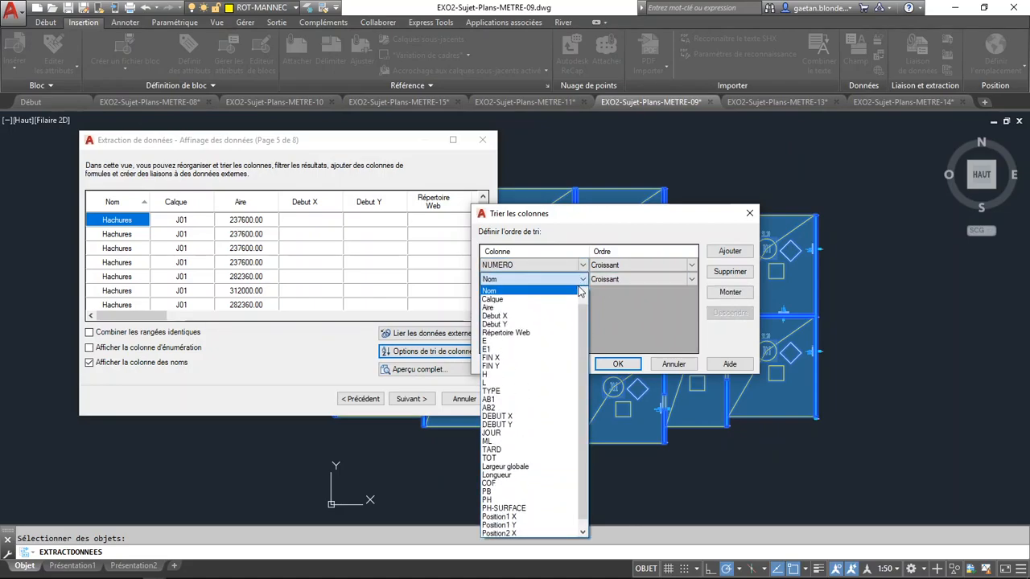
click(519, 300)
click(566, 266)
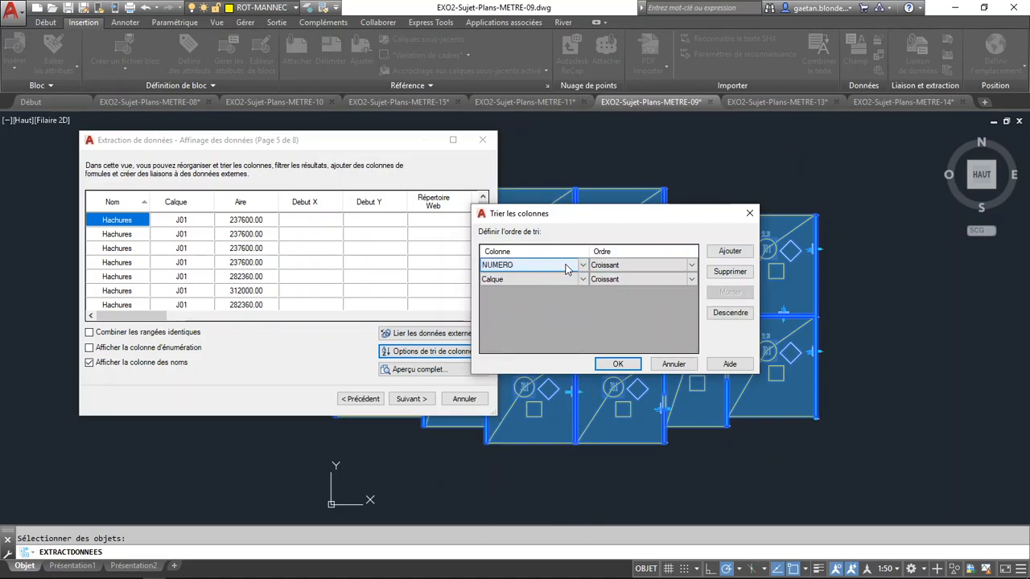
click(583, 265)
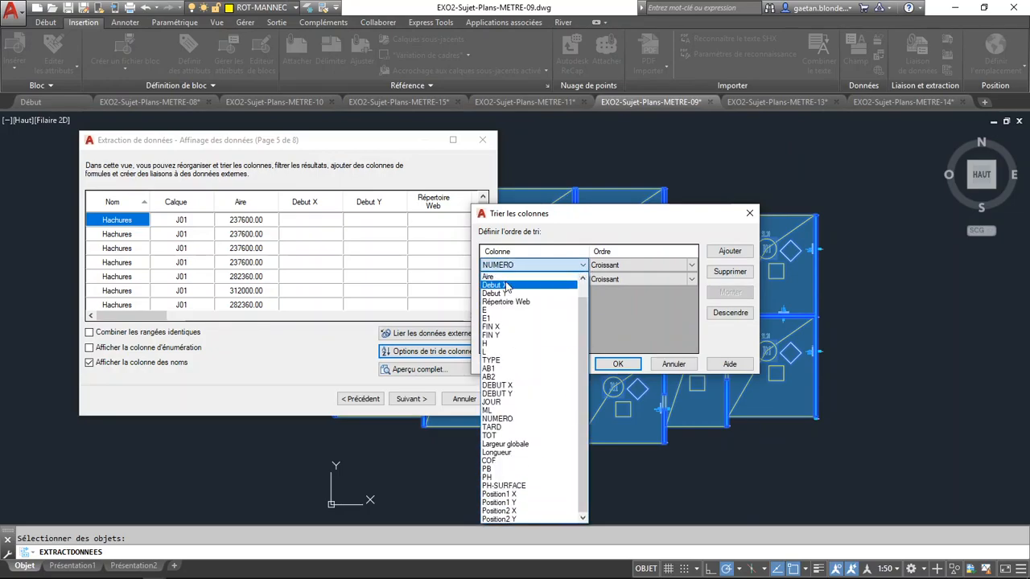
scroll(507, 286, up, 2)
click(567, 288)
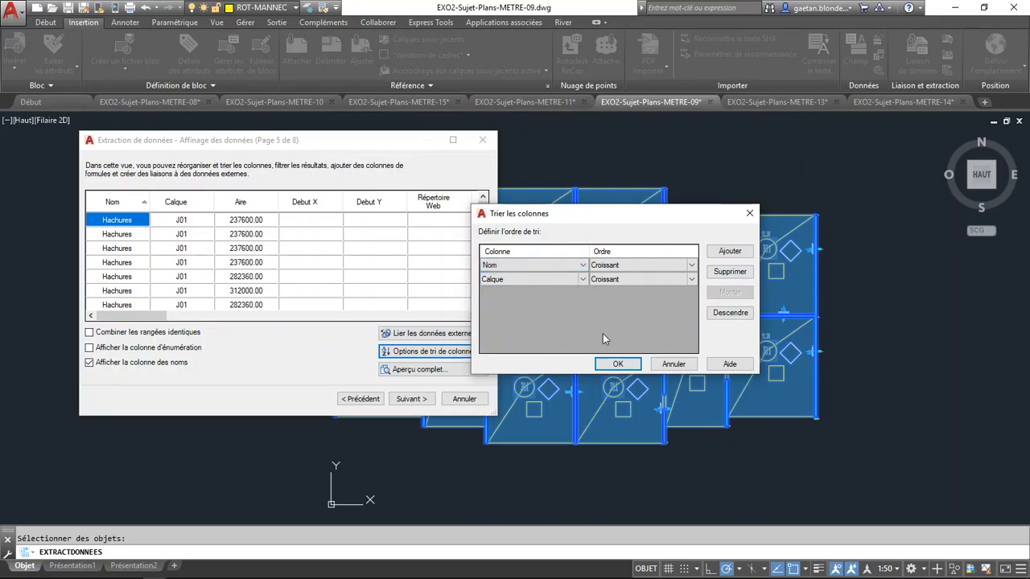
click(618, 364)
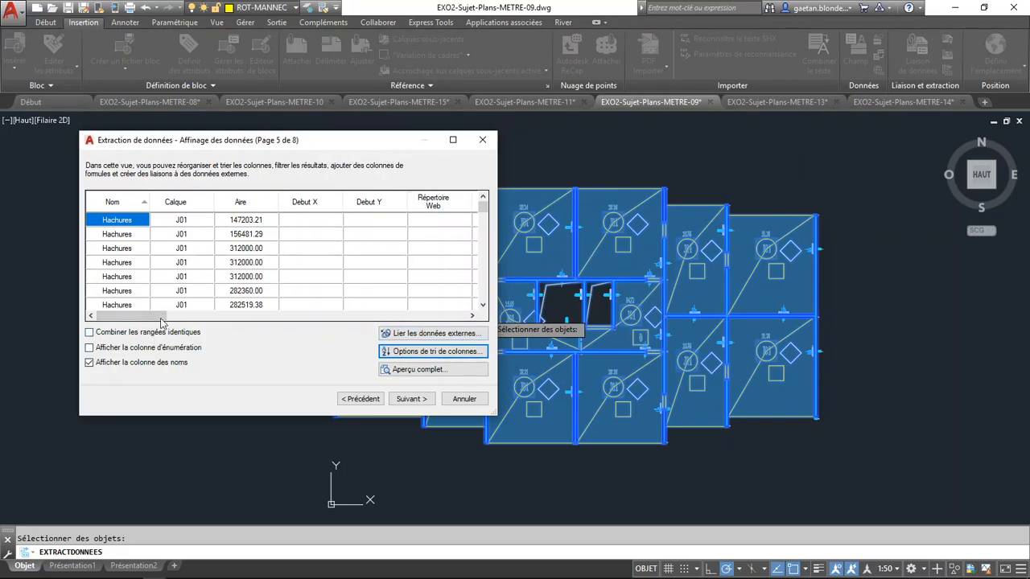
click(408, 371)
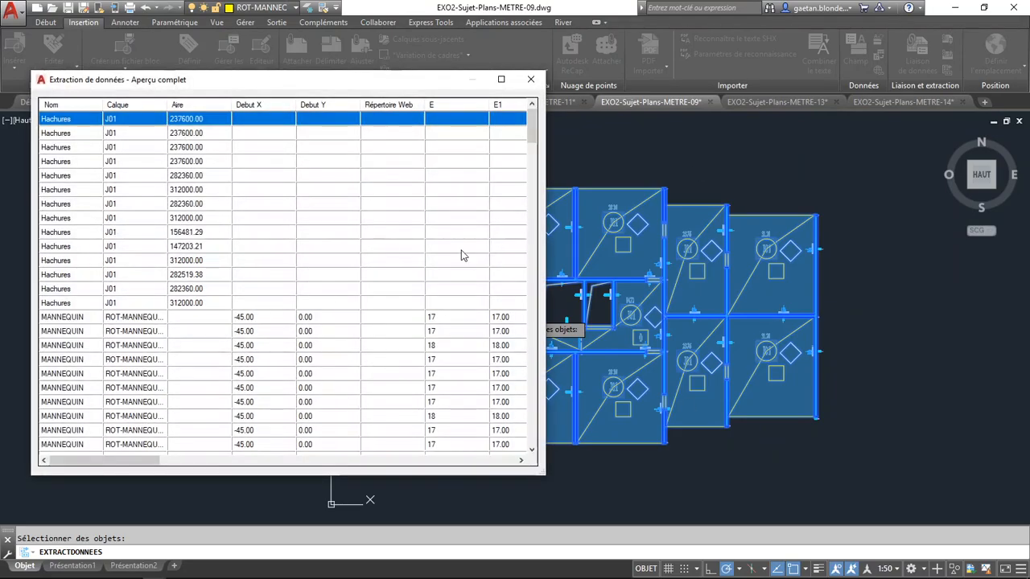
click(531, 79)
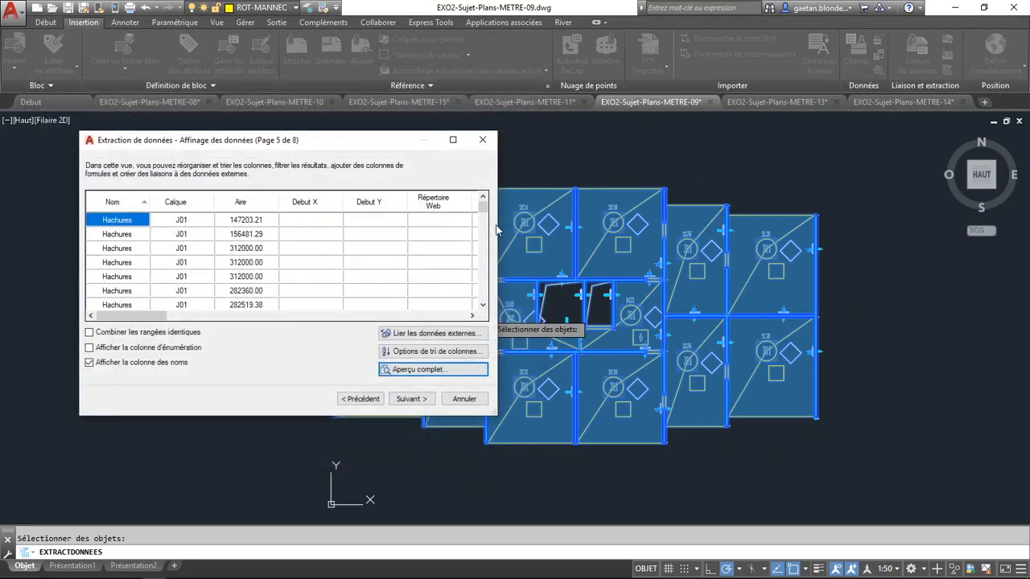
- Move the E column directly after the Aire column in the data table and check the remaining columns
drag(151, 320, 164, 297)
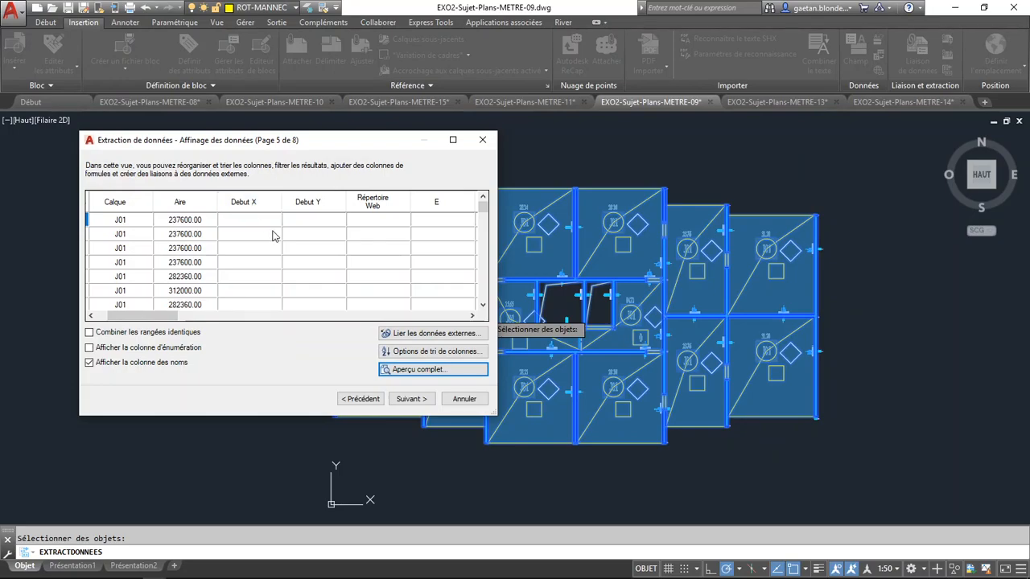
click(440, 204)
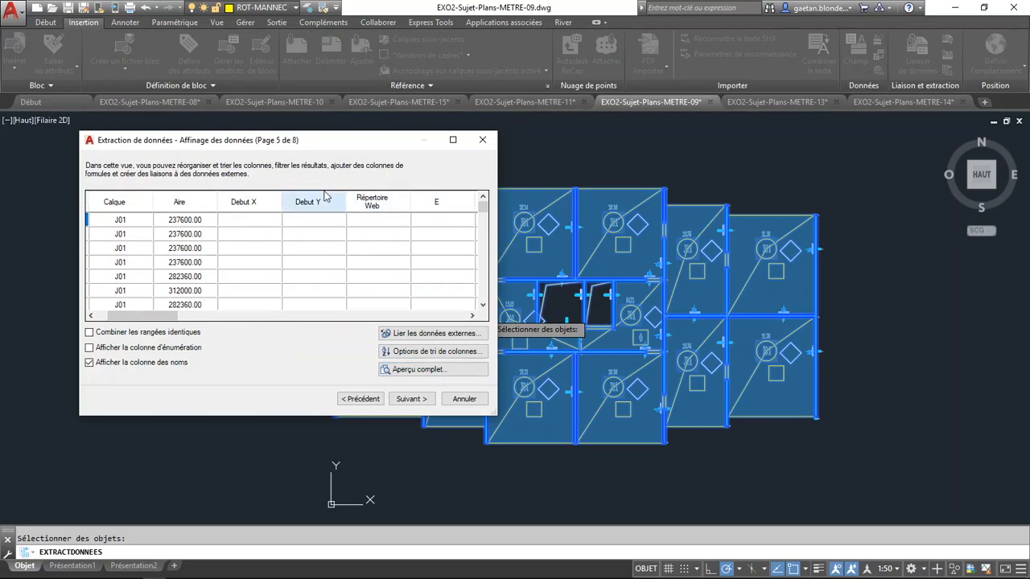
drag(259, 196, 226, 201)
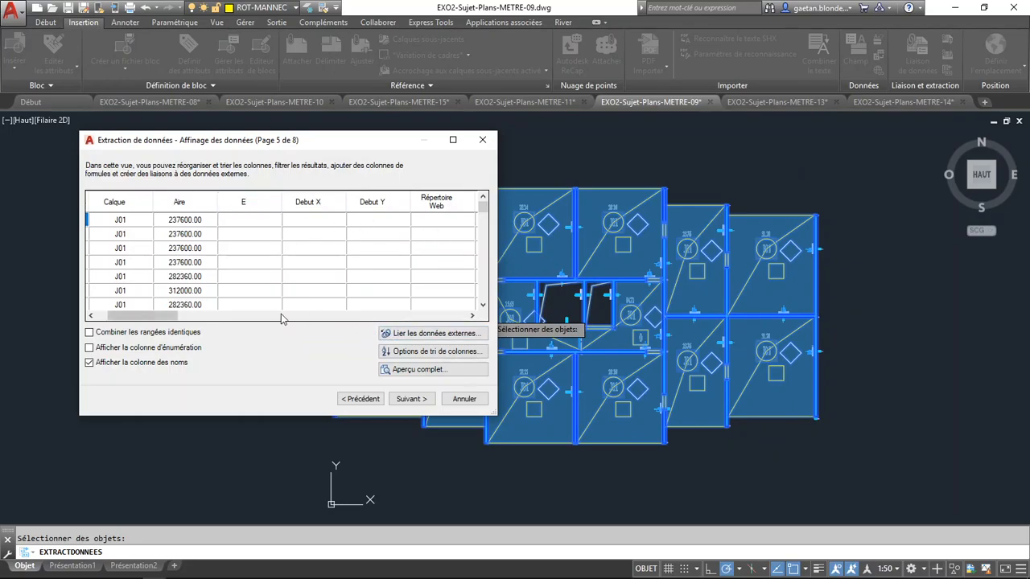
drag(169, 316, 207, 321)
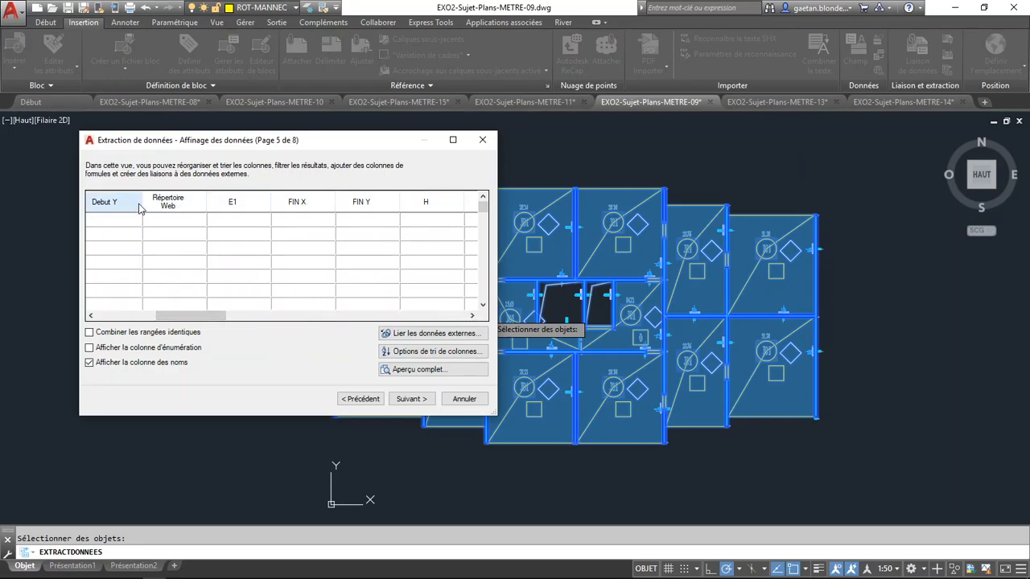
- Enable output of the extracted data to an external file and choose the METHODE folder in Téléchargements as its location
click(411, 399)
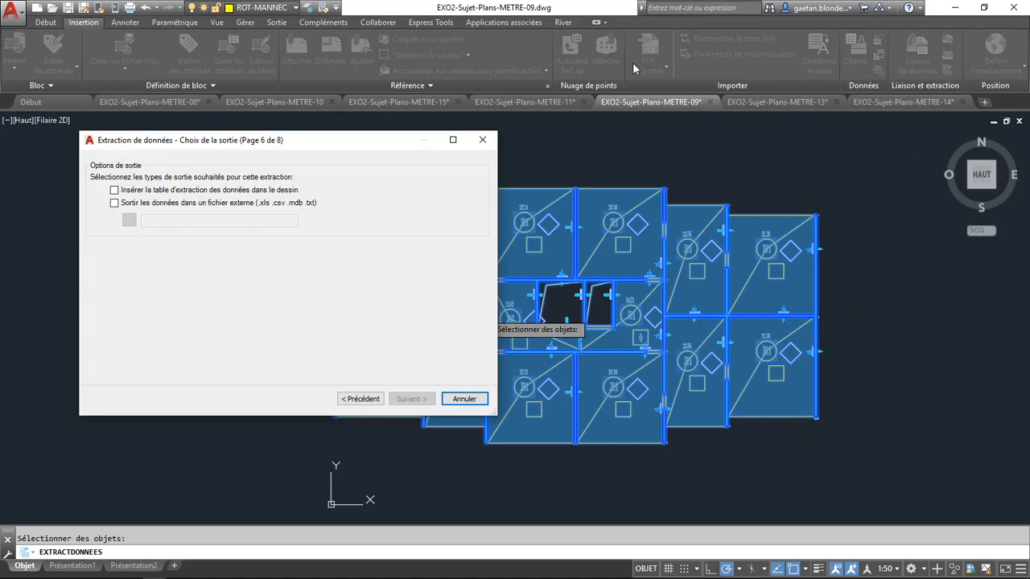
click(115, 204)
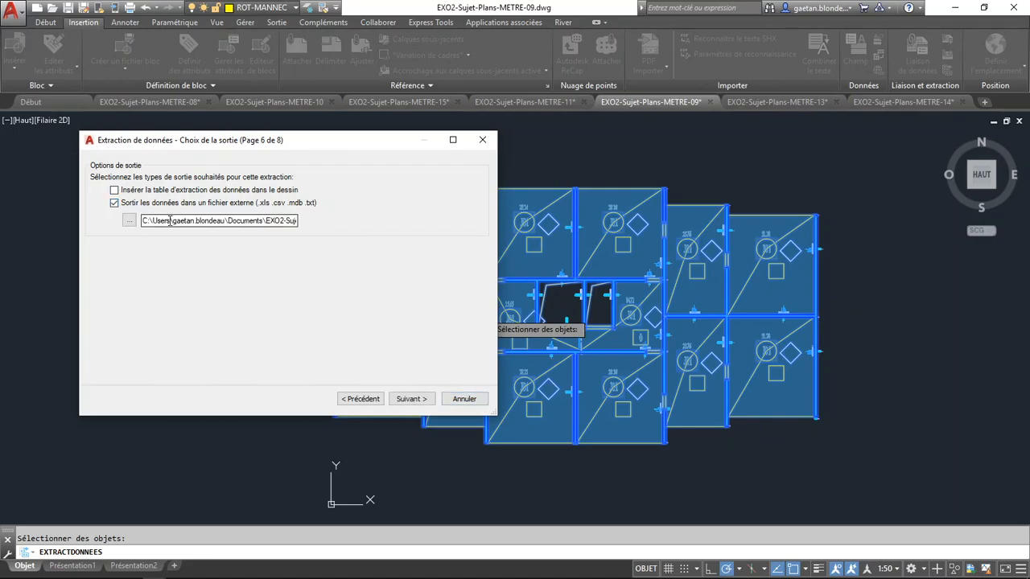
click(129, 221)
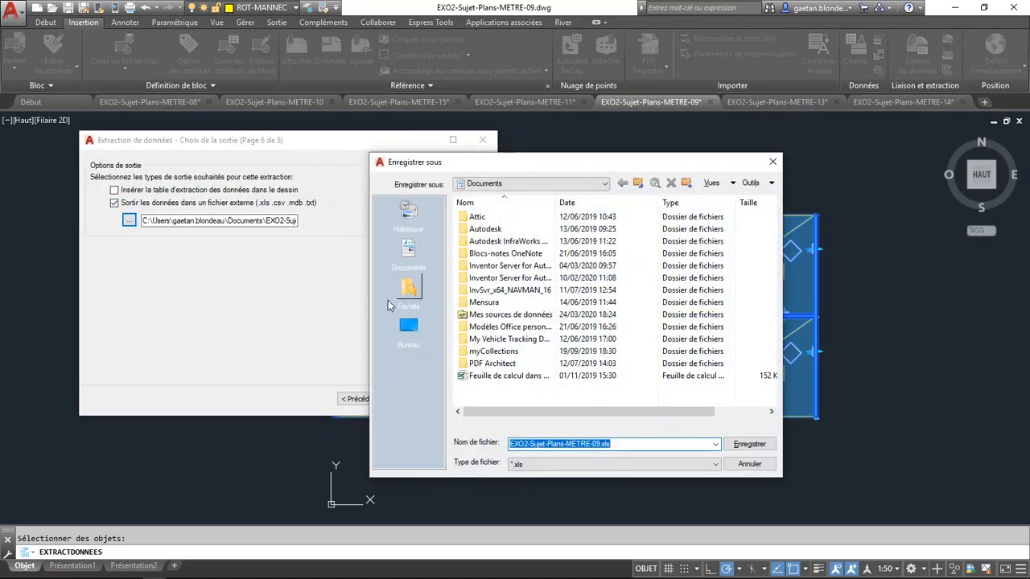
click(483, 191)
scroll(605, 223, up, 3)
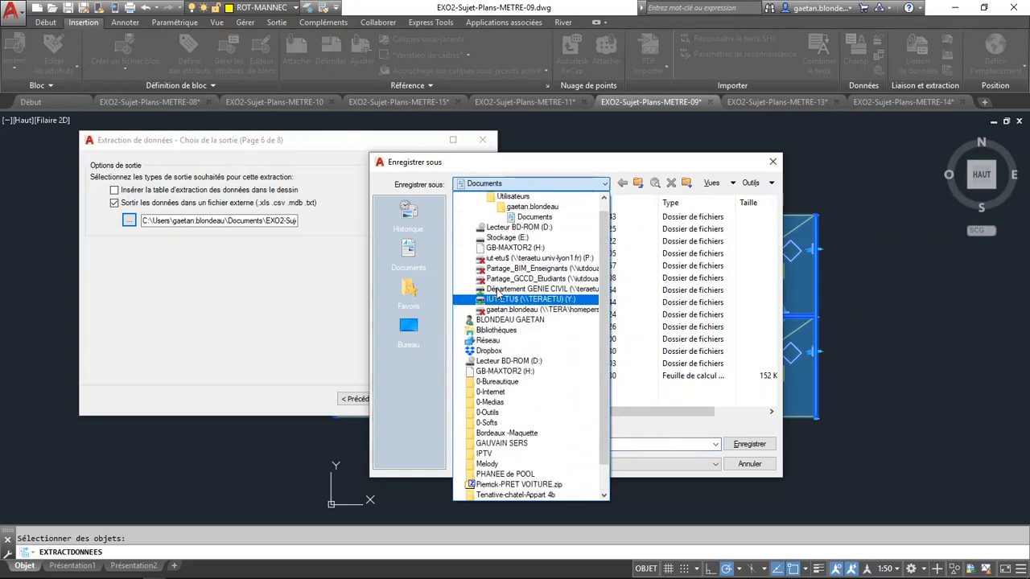
click(532, 238)
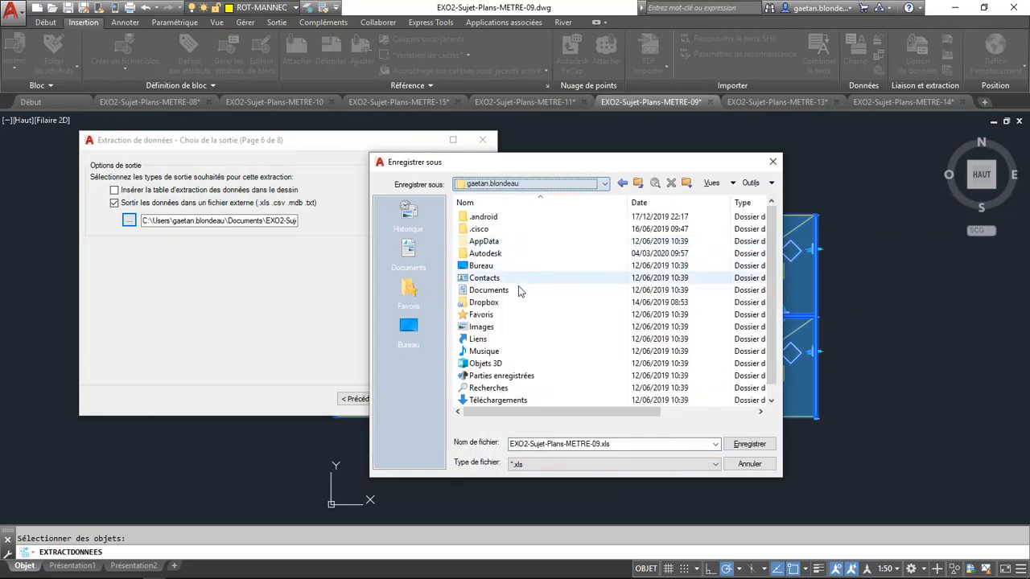
double_click(498, 400)
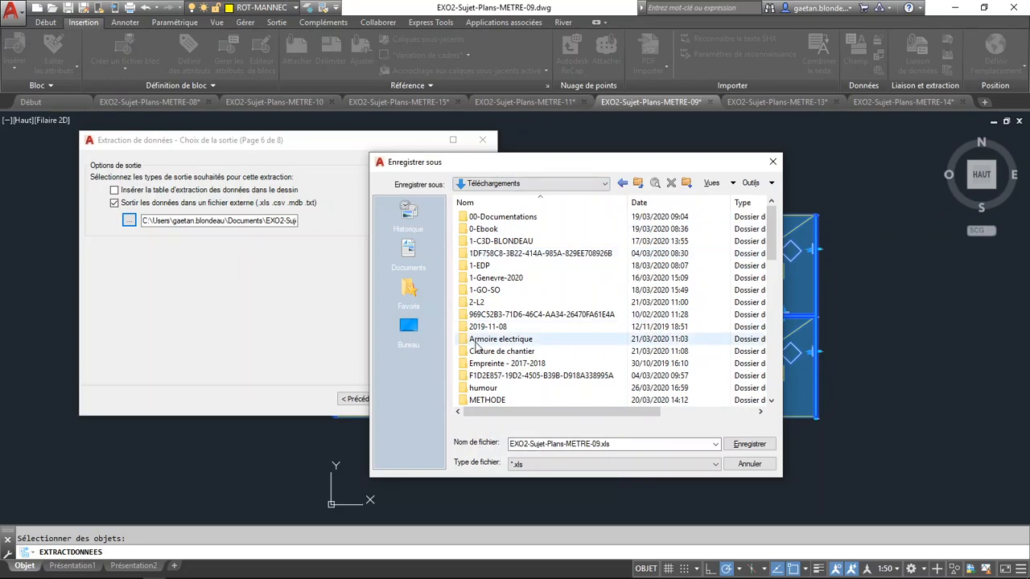
double_click(487, 400)
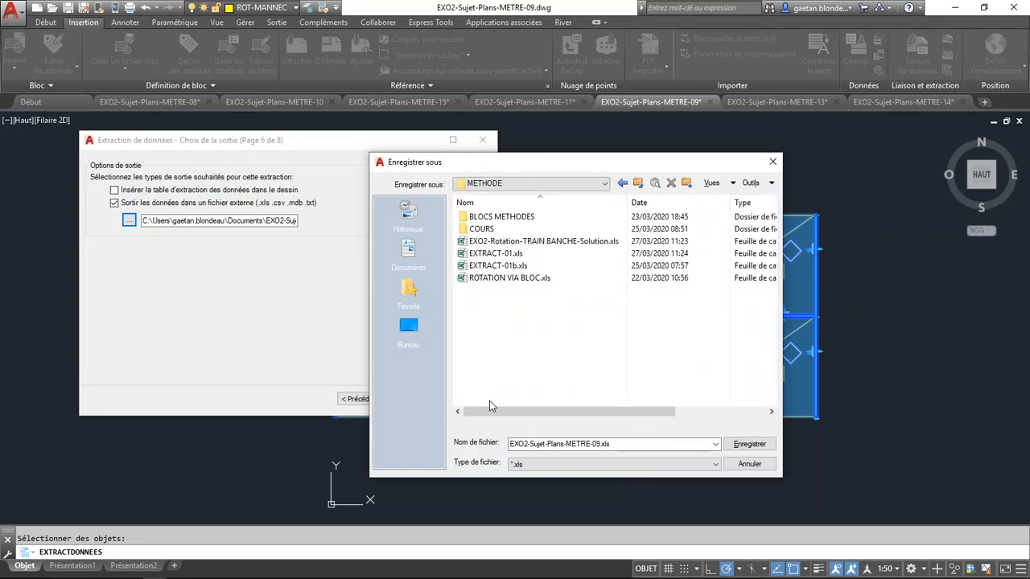
- Name the output file EXPORTATION-01.xls, save it, and finish the data extraction
double_click(601, 444)
drag(600, 444, 483, 442)
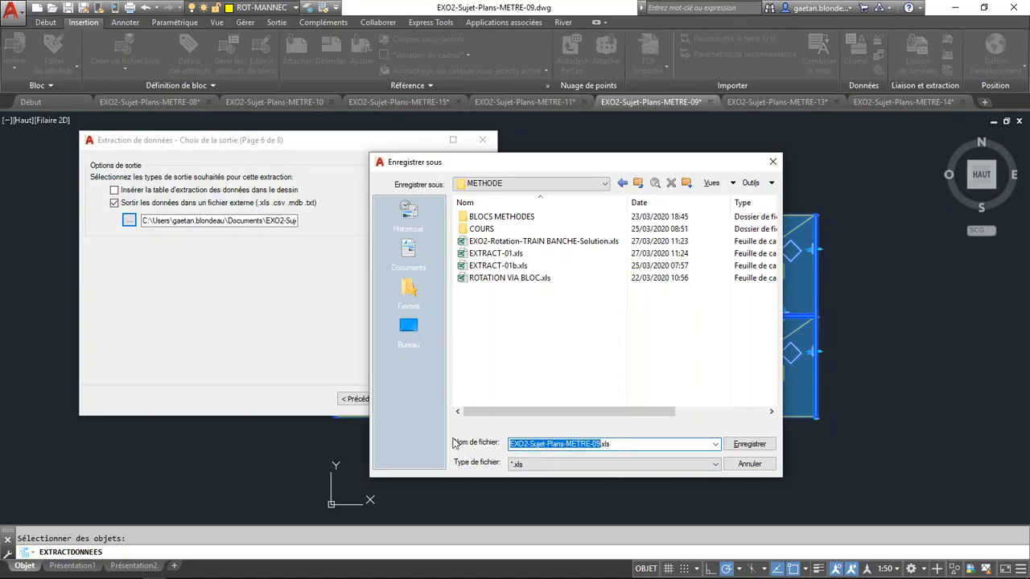
text(EXPORTATION-01)
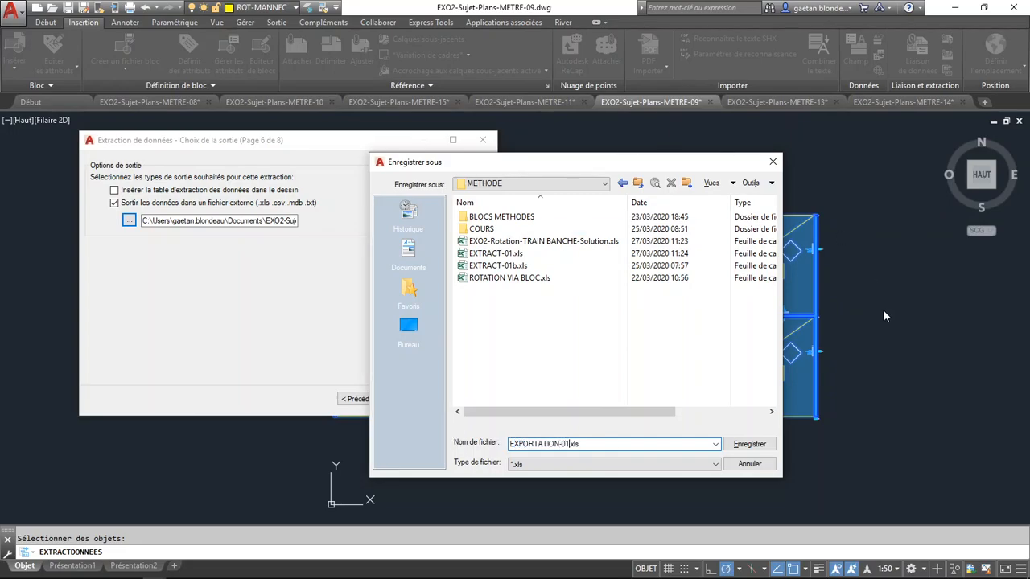
click(736, 447)
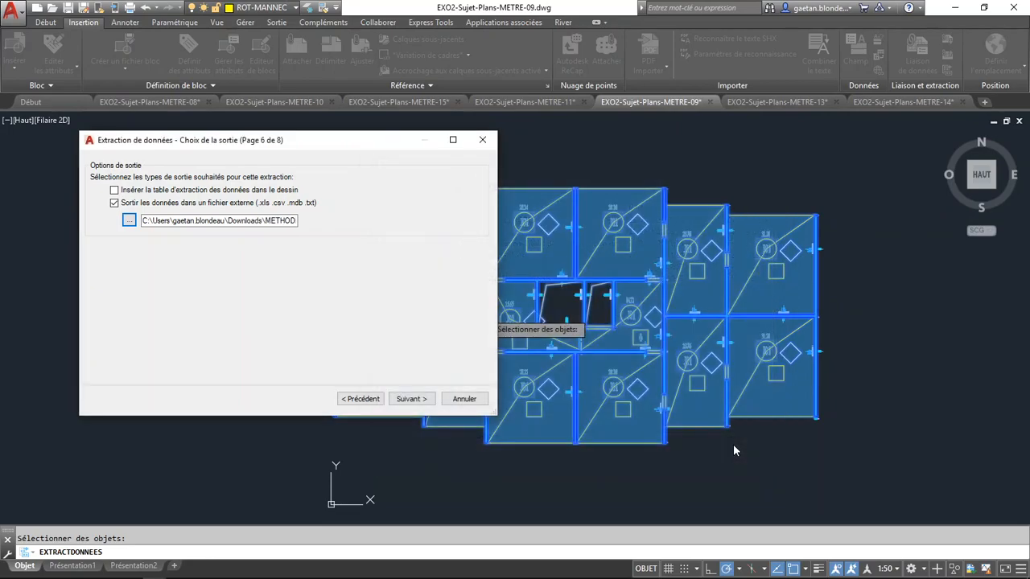
click(411, 399)
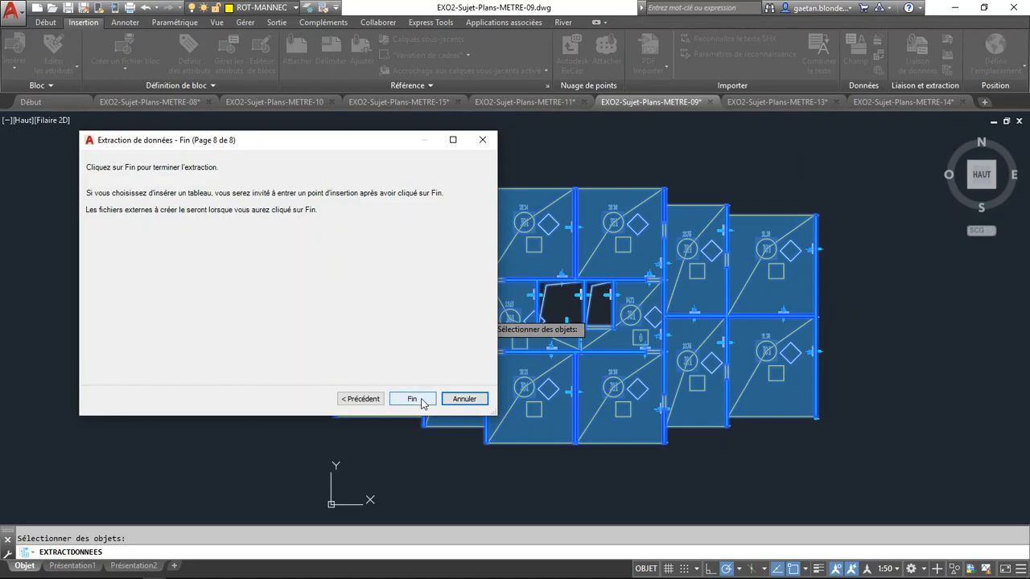
click(421, 401)
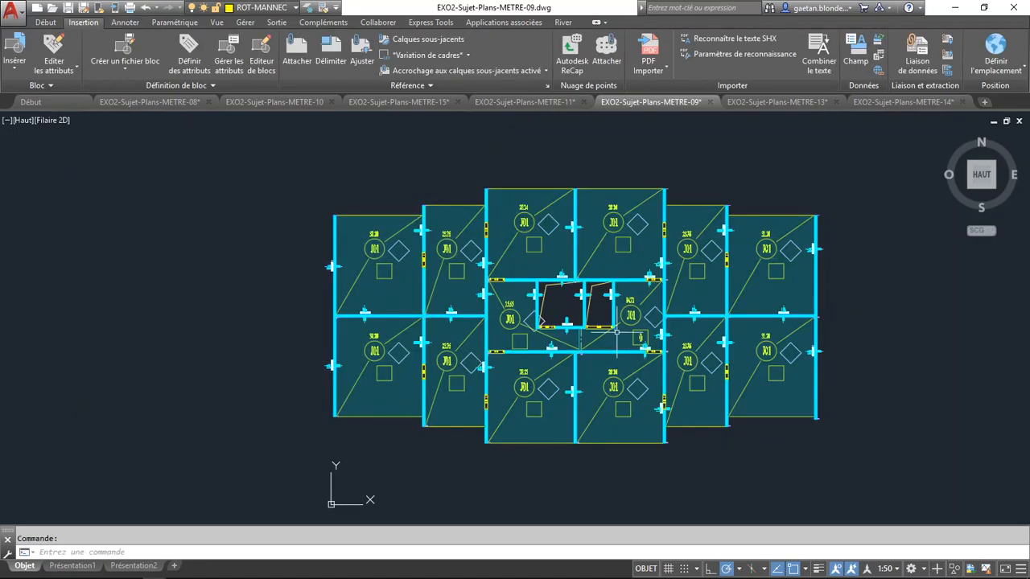
click(553, 151)
middle_drag(552, 146, 474, 154)
scroll(516, 312, up, 2)
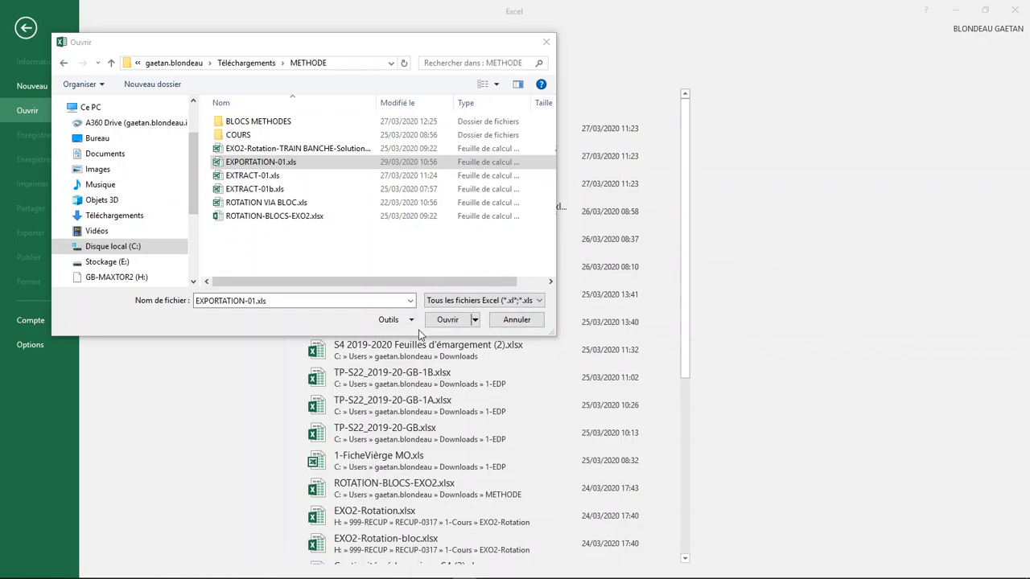
- Switch to Excel, open EXPORTATION-01.xls from the METHODE folder, and look through the extracted rows
double_click(246, 164)
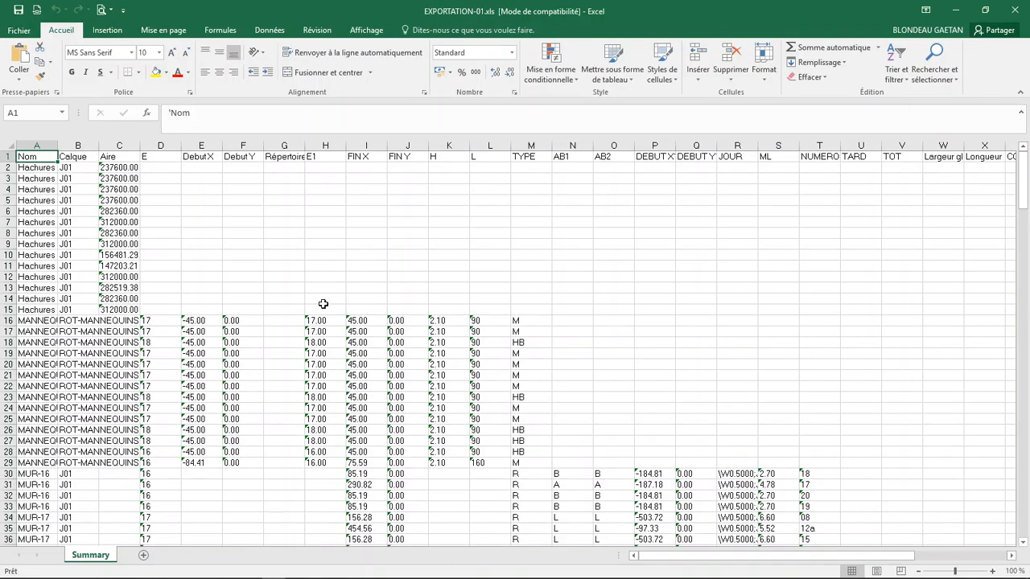
click(193, 200)
scroll(362, 190, down, 1)
scroll(367, 199, up, 1)
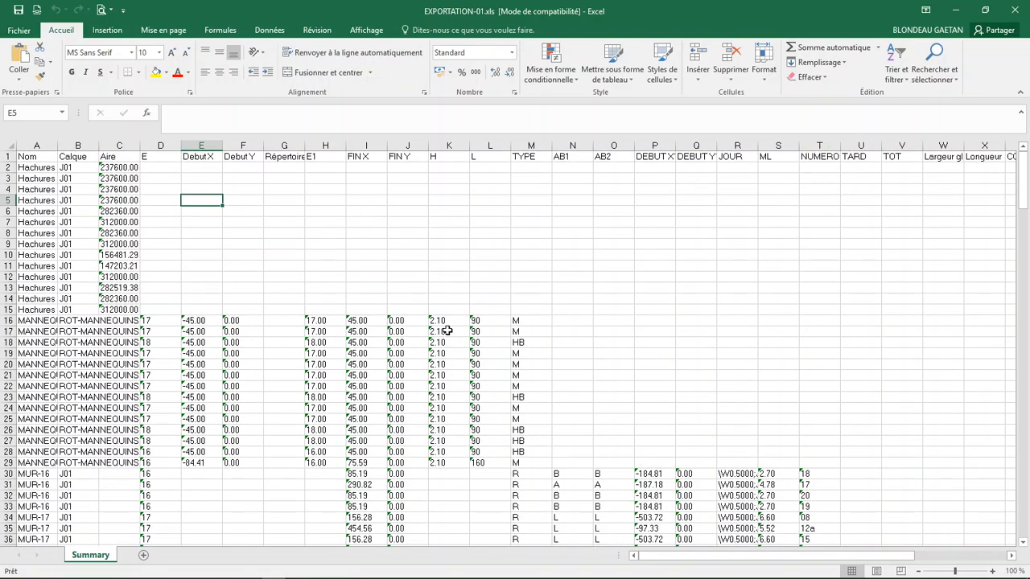
scroll(158, 343, down, 8)
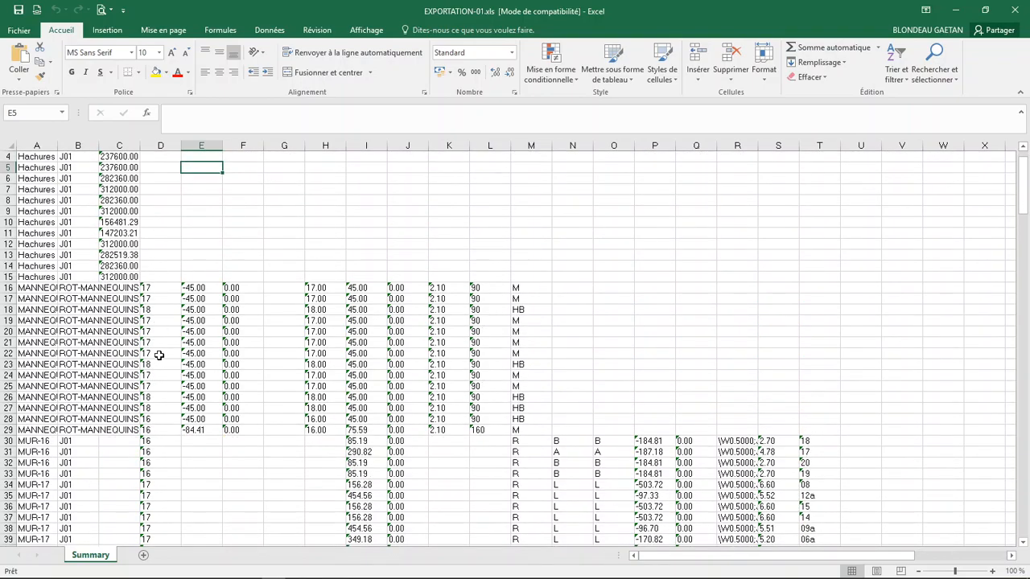
scroll(159, 356, up, 8)
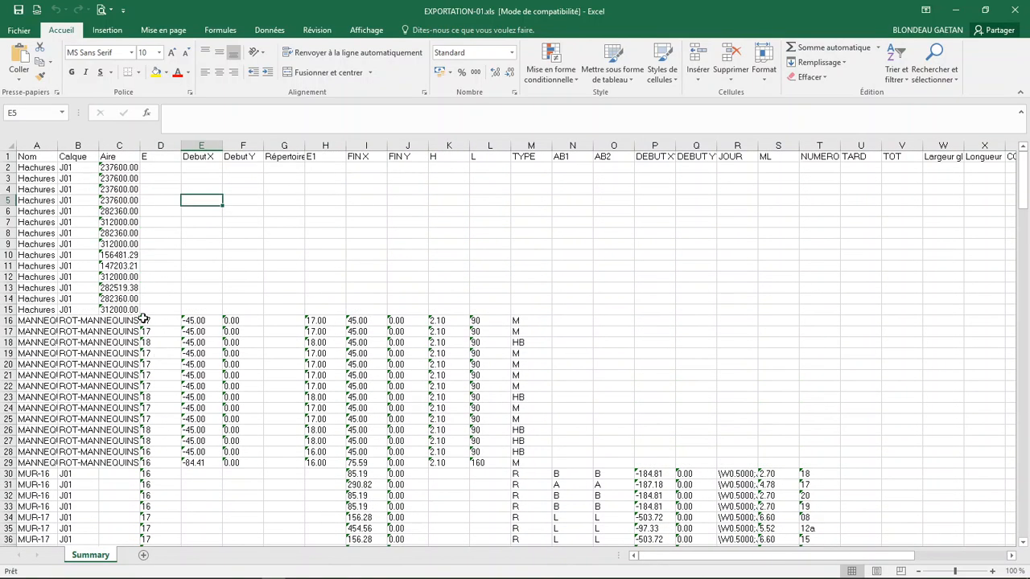
- Examine the Aire and FIN X columns of the Summary sheet against the element rows
click(117, 146)
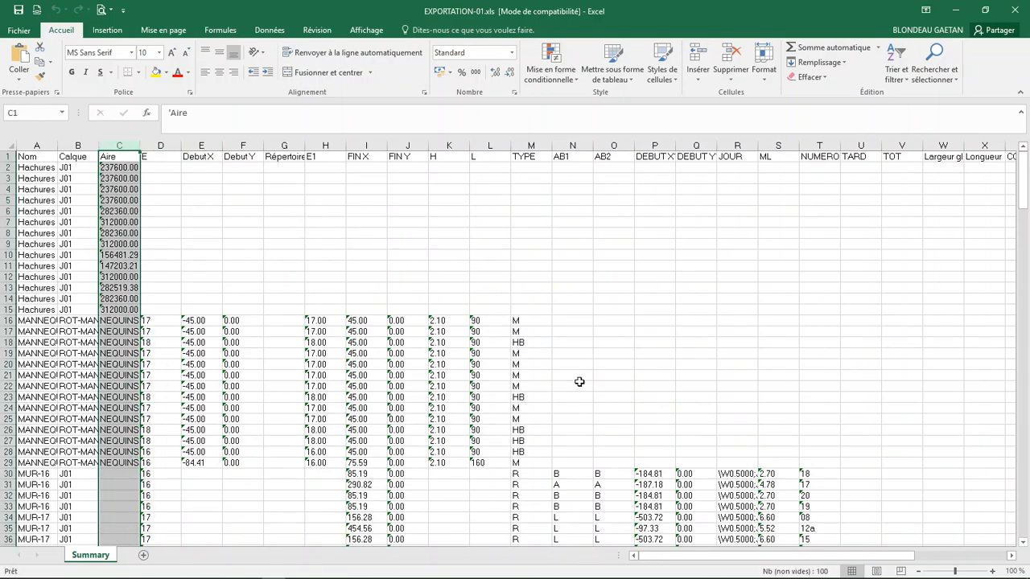
click(616, 267)
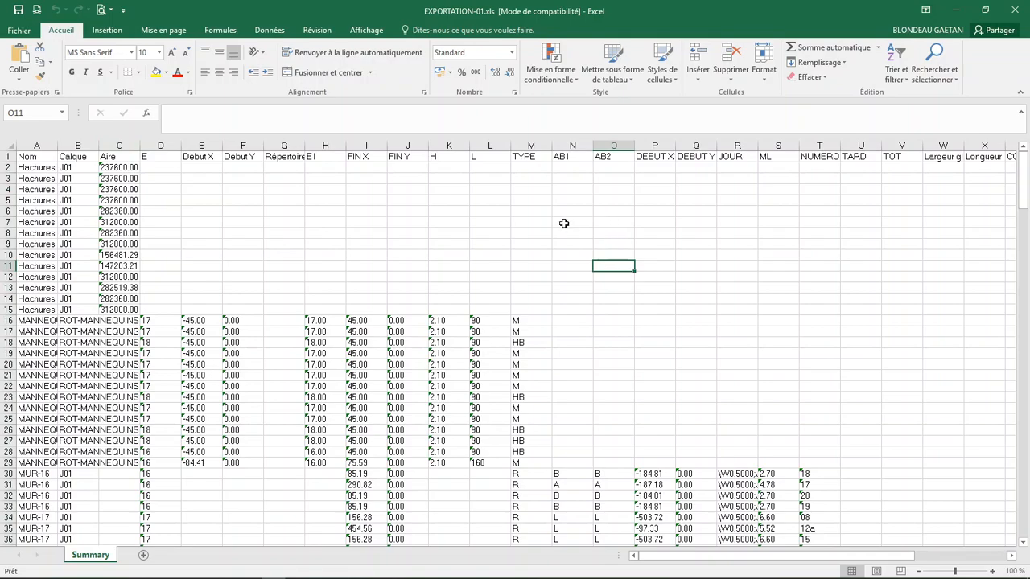
scroll(362, 357, down, 3)
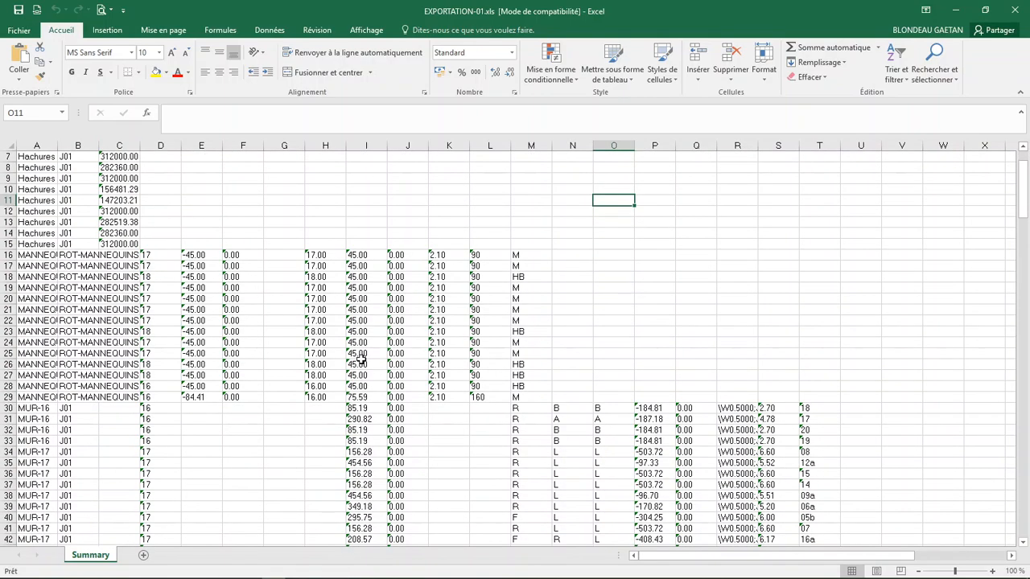
click(370, 144)
scroll(297, 345, up, 3)
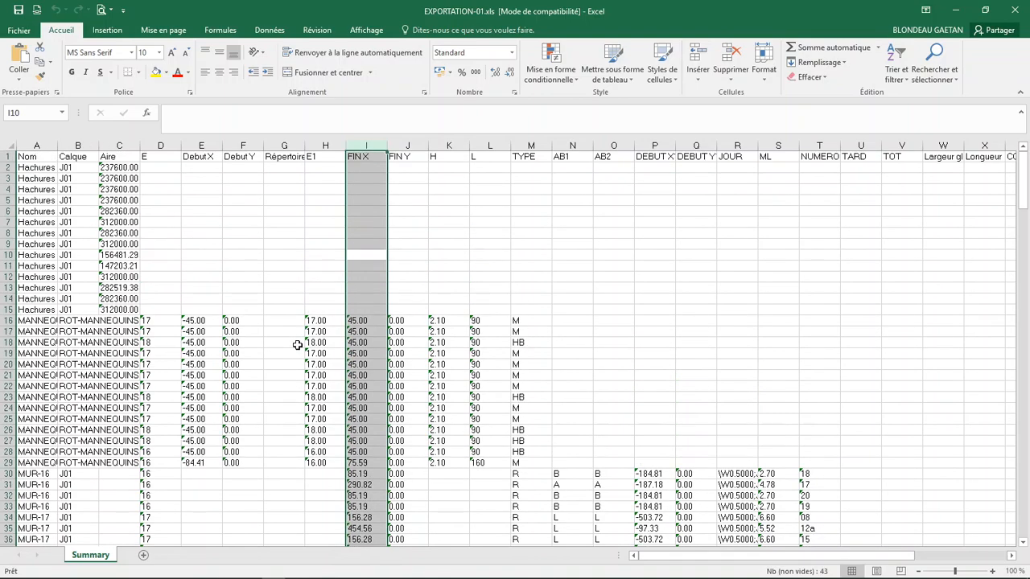
- Select the whole exported table starting from the Nom header in A1 and add filters to its header row
click(27, 158)
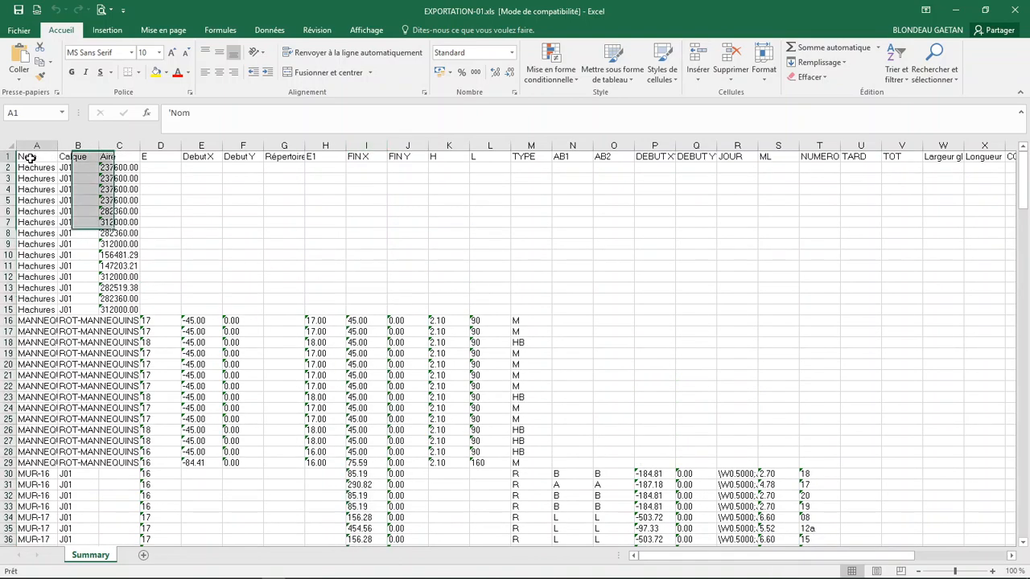
drag(37, 160, 905, 578)
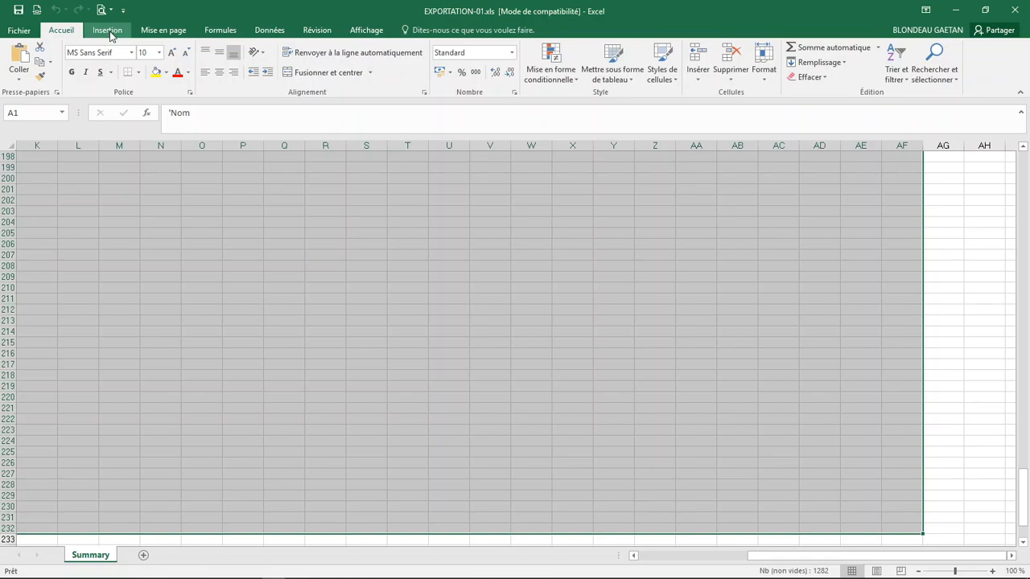
click(216, 36)
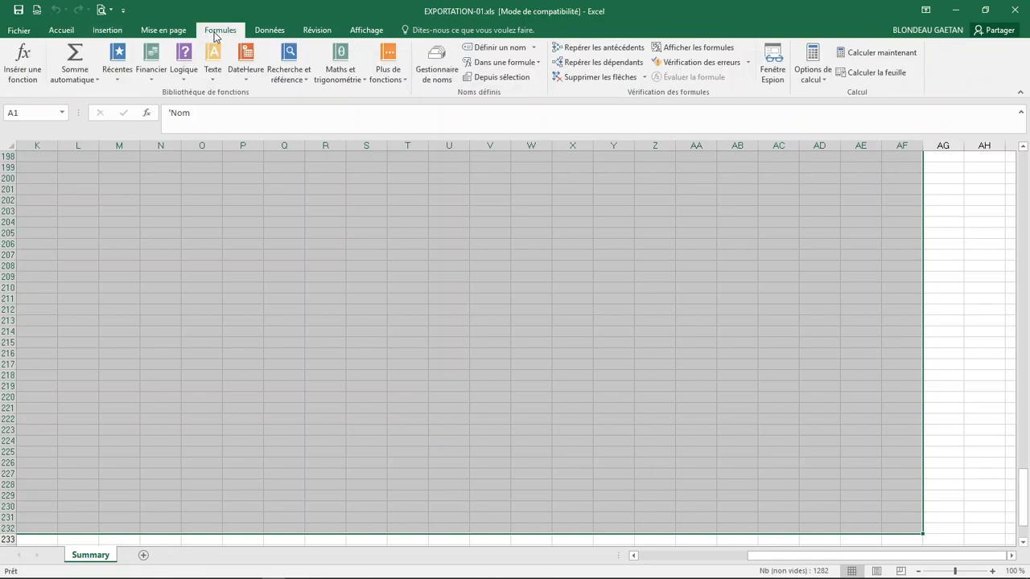
click(161, 34)
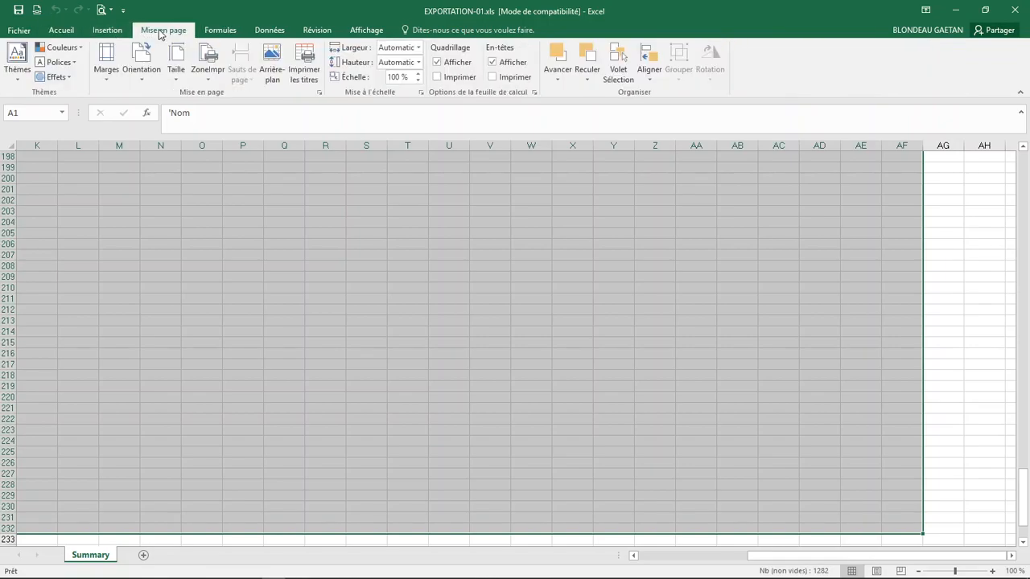
click(71, 33)
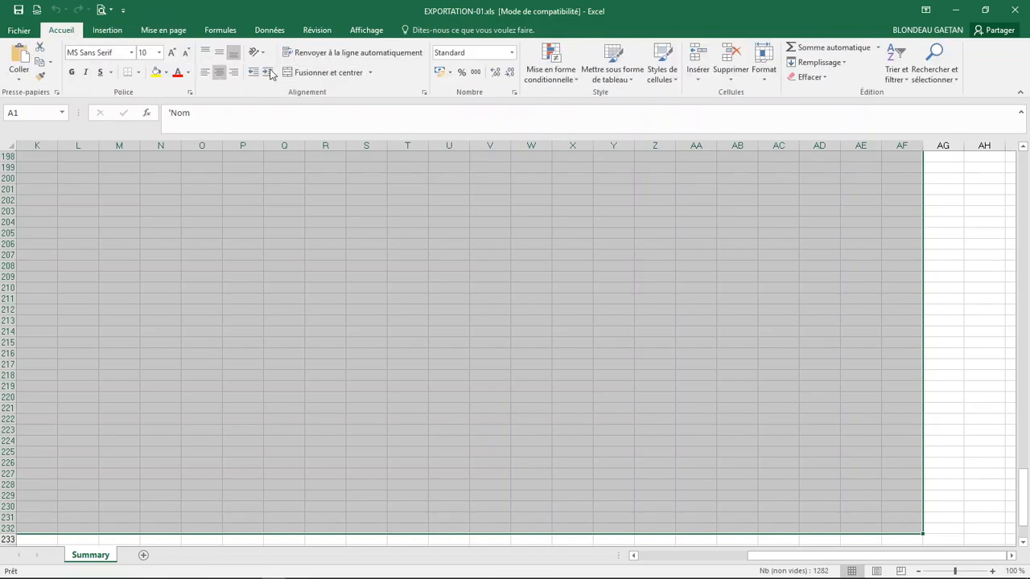
click(903, 58)
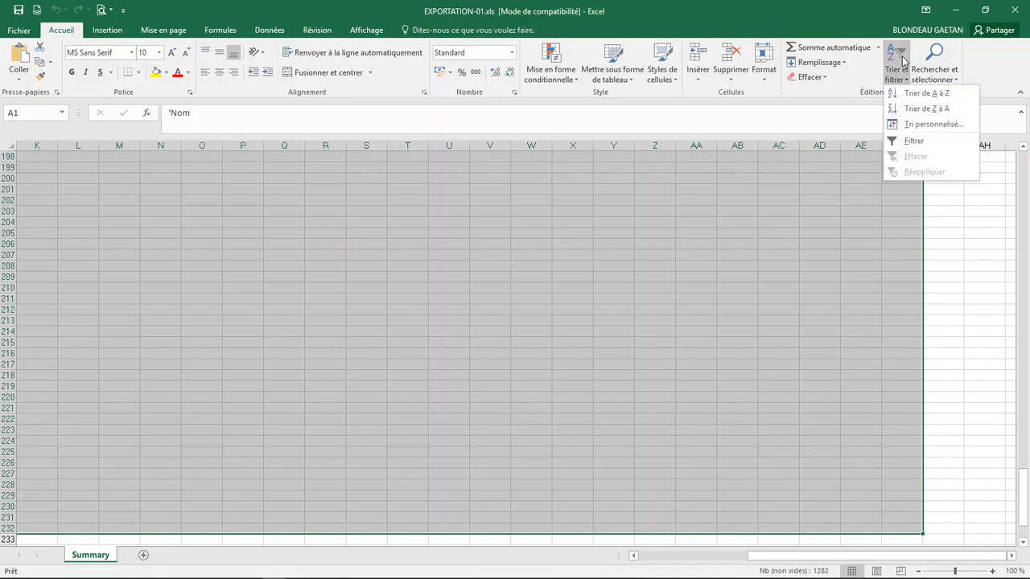
click(913, 143)
click(280, 200)
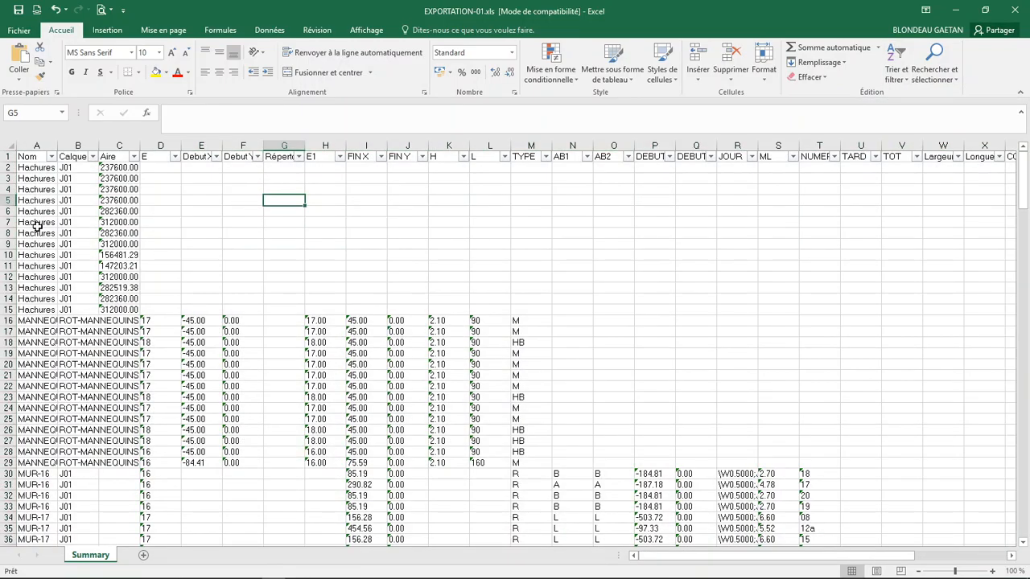
- Fit the Nom column to its contents and filter it to show only the Hachures rows
double_click(58, 141)
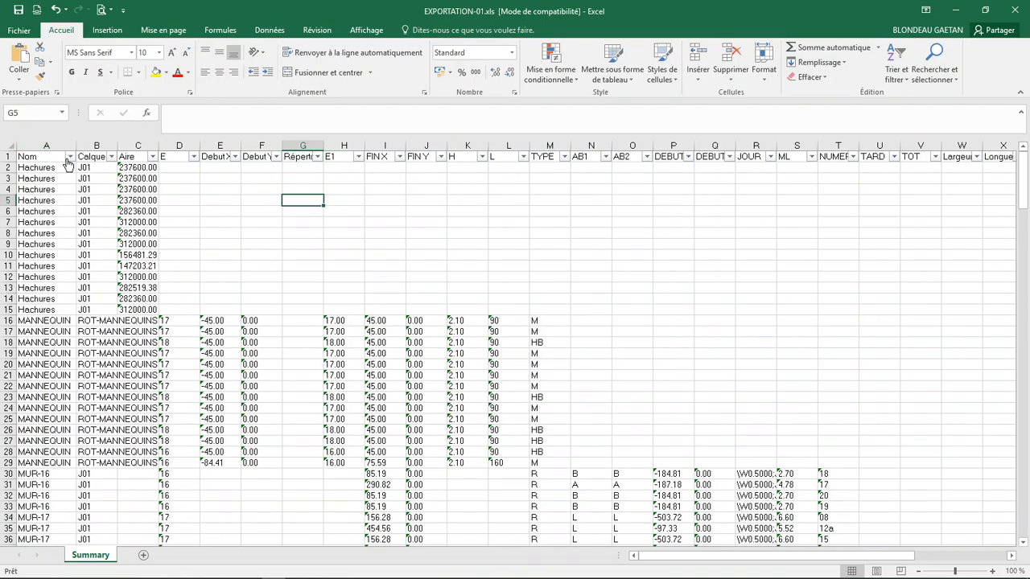
click(70, 156)
click(54, 282)
click(56, 292)
click(90, 400)
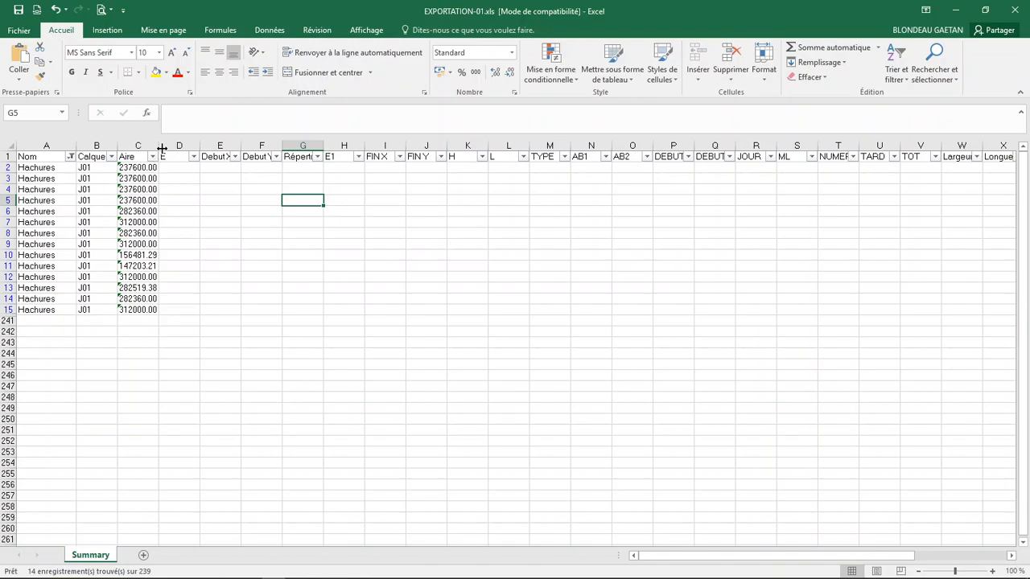
- Widen the Aire column and convert the Hachures rows' Aire values from text to numbers
drag(159, 143, 180, 142)
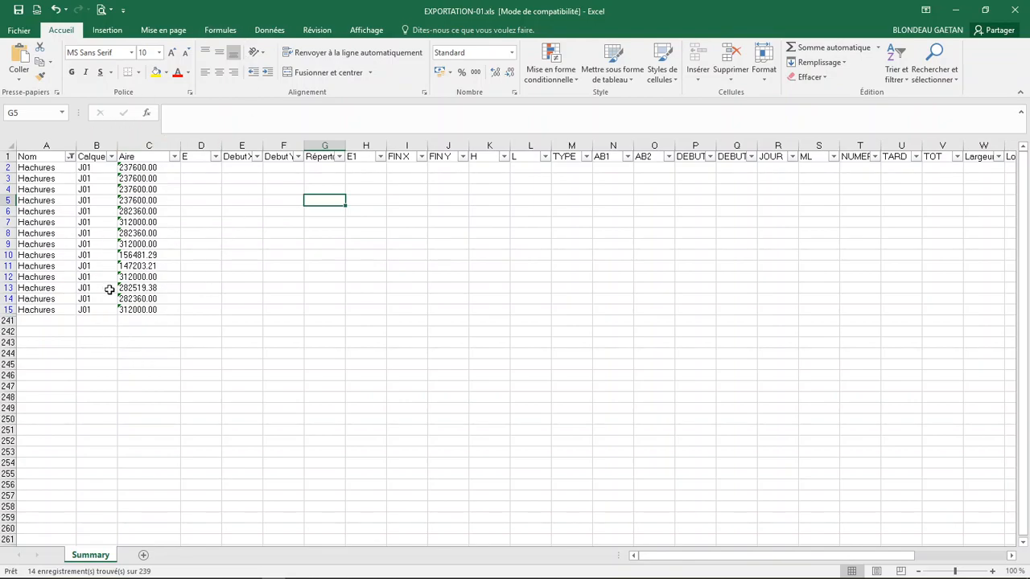
click(136, 166)
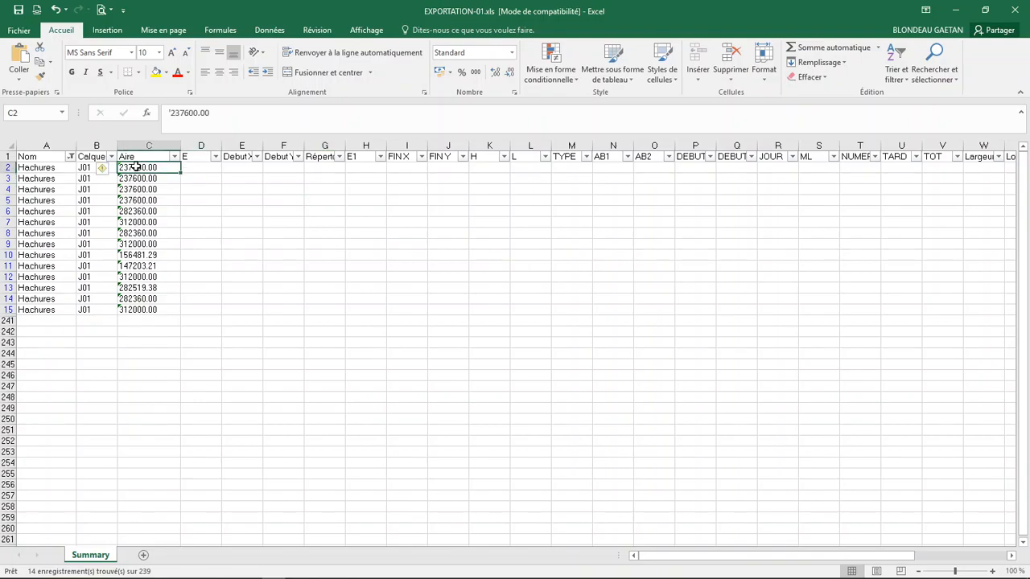
drag(136, 166, 138, 294)
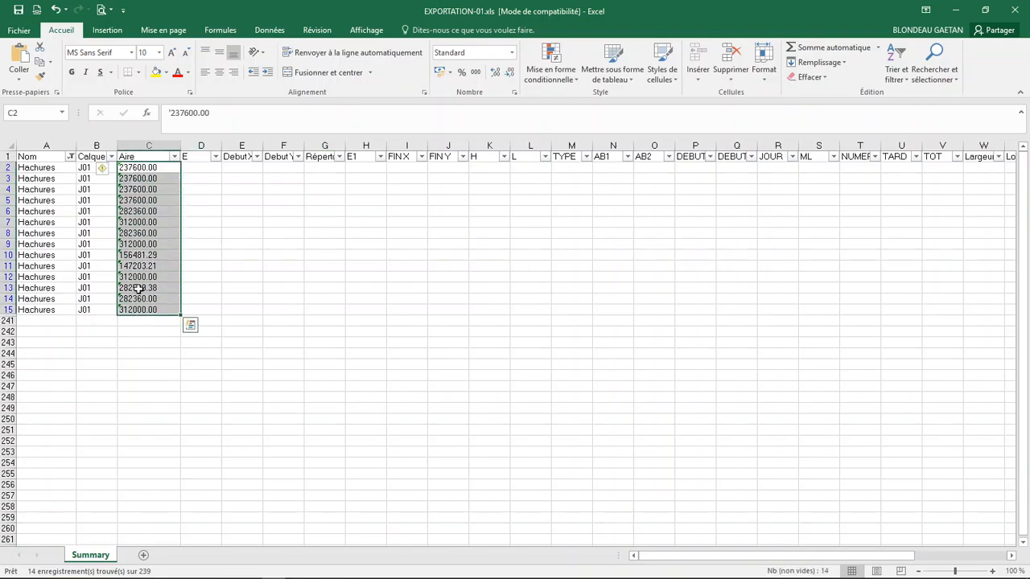
mouse_move(104, 172)
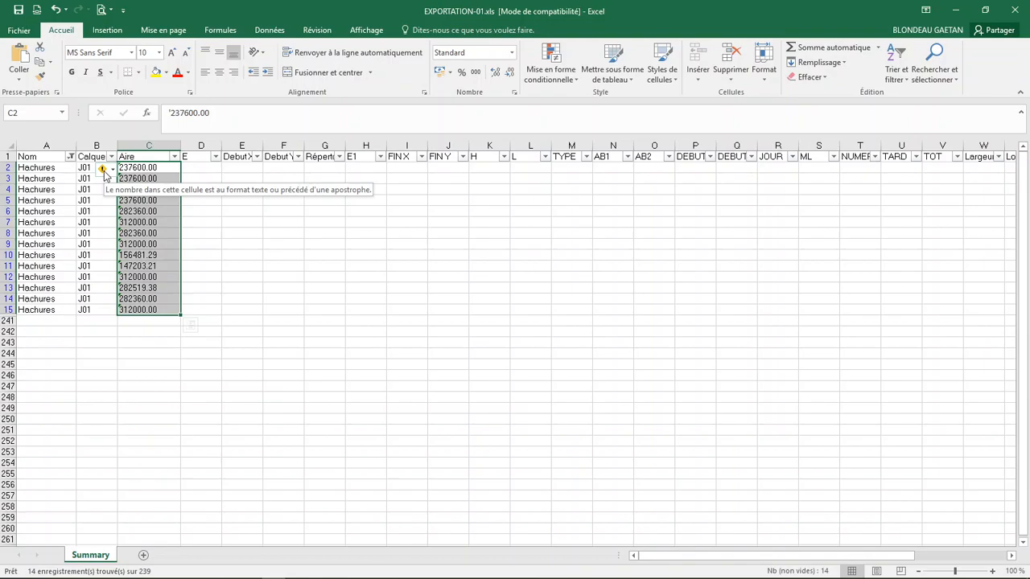
click(104, 174)
click(133, 203)
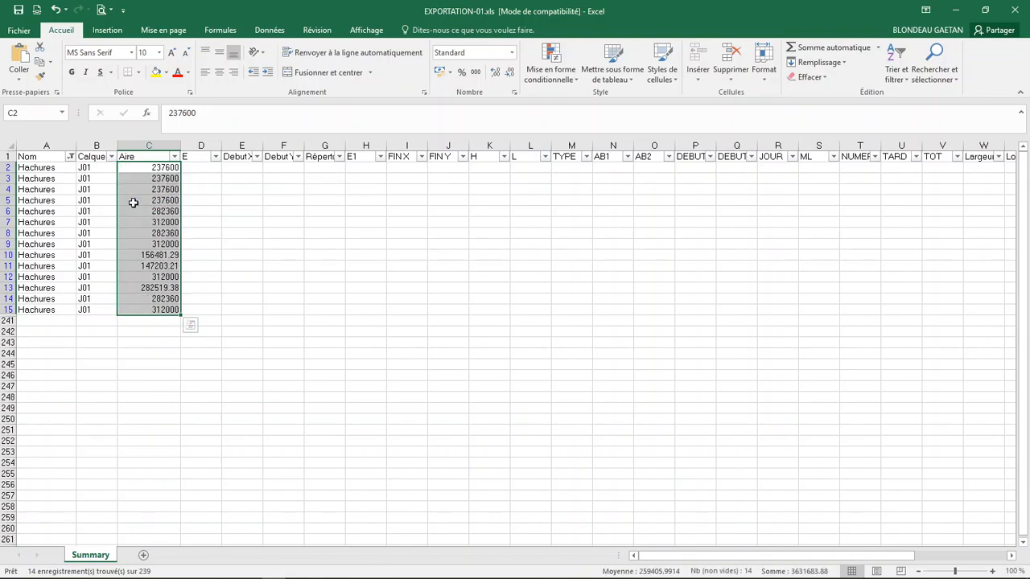
- Check the sum of the Aire values across all the Hachures rows
click(157, 201)
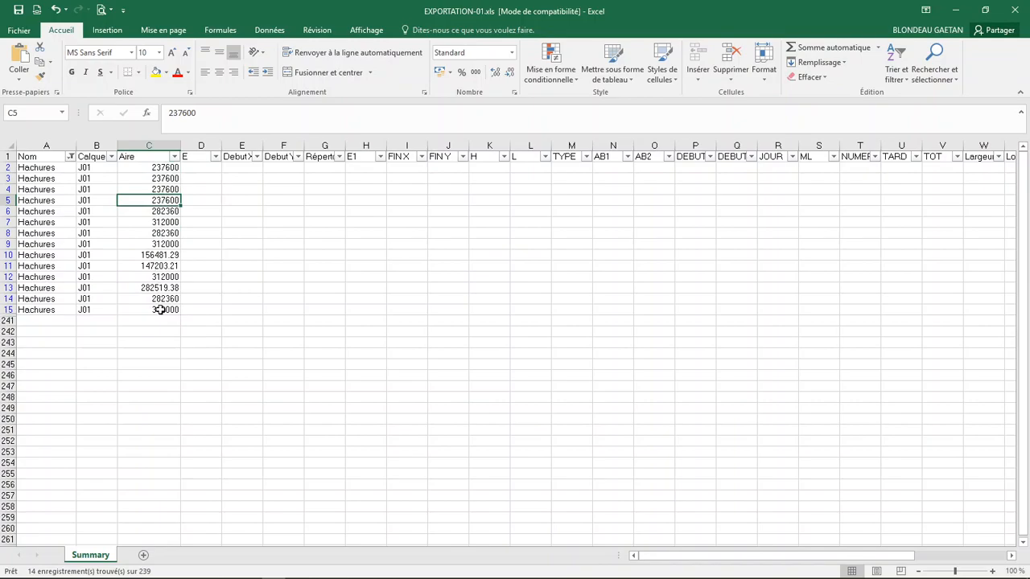
click(161, 311)
drag(165, 169, 157, 310)
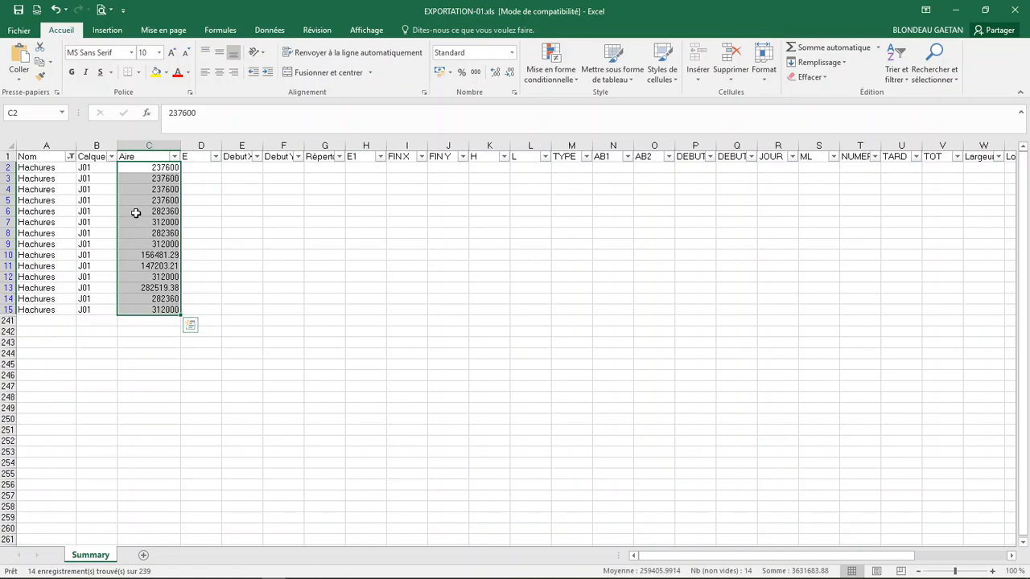
- Change the Nom filter to show only MUR-16, MUR-17 and MUR-18 instead of Hachures
click(70, 156)
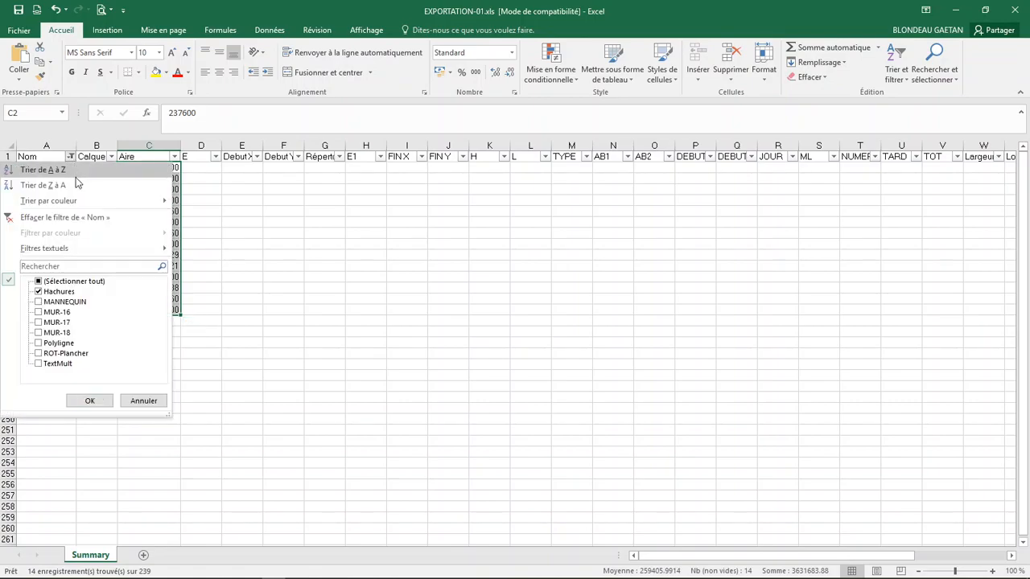
click(38, 292)
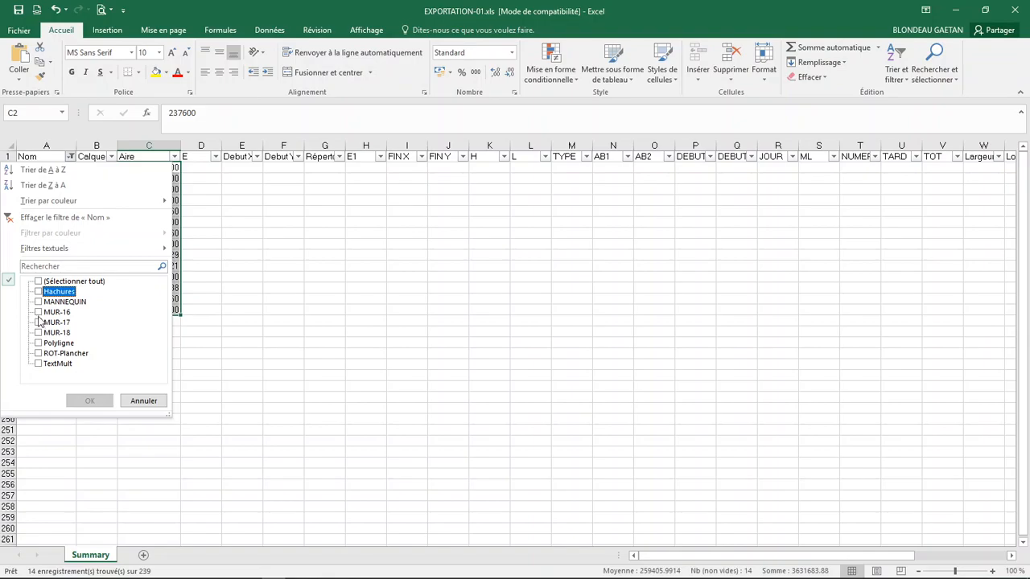
click(38, 313)
click(38, 322)
click(39, 333)
click(89, 401)
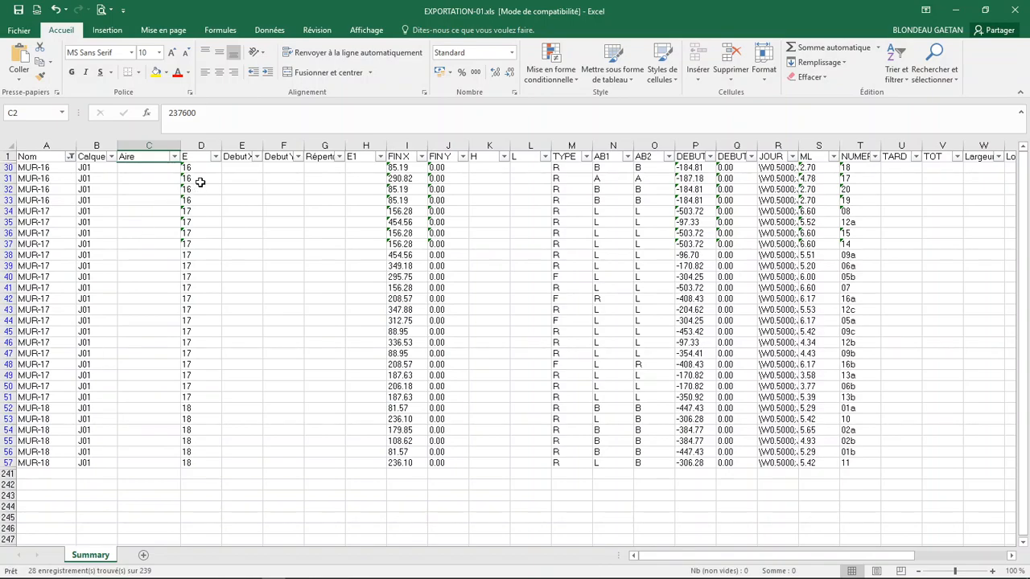
- Convert the E column values of the filtered wall rows from text to numbers
drag(197, 166, 201, 462)
click(166, 169)
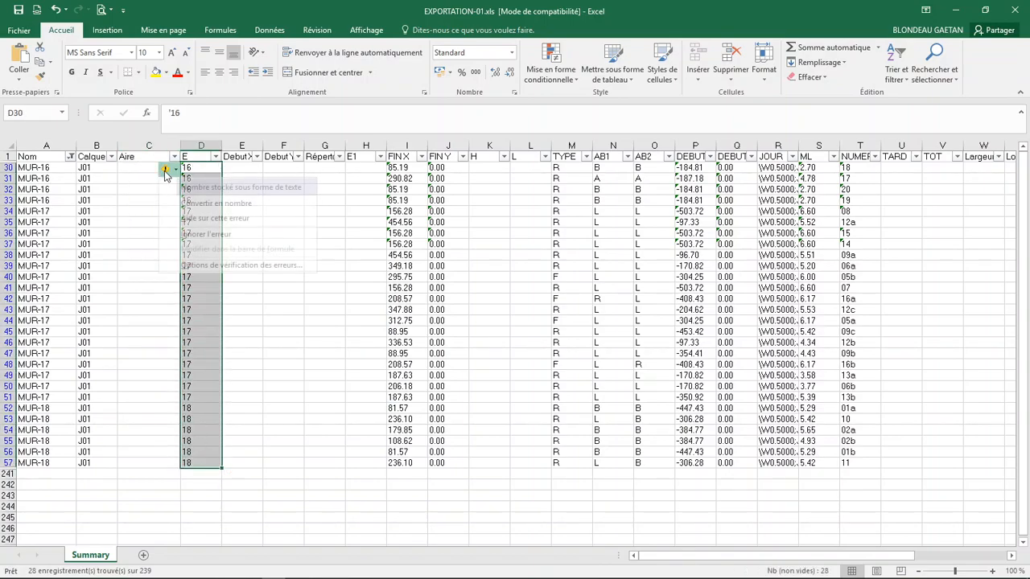
click(216, 203)
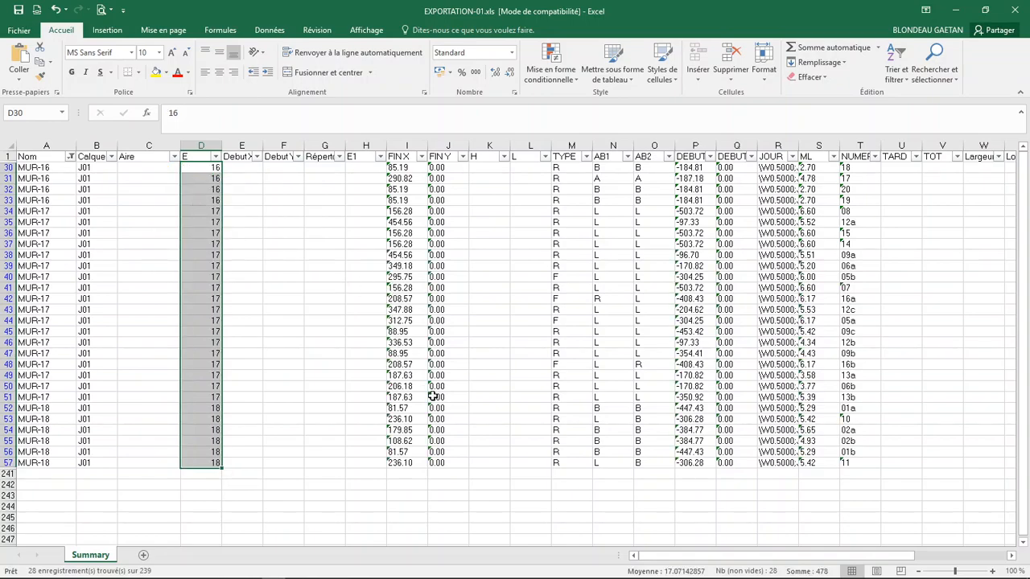
- Examine the JOUR column entries of the wall rows and the adjacent ML value
mouse_move(142, 568)
click(768, 178)
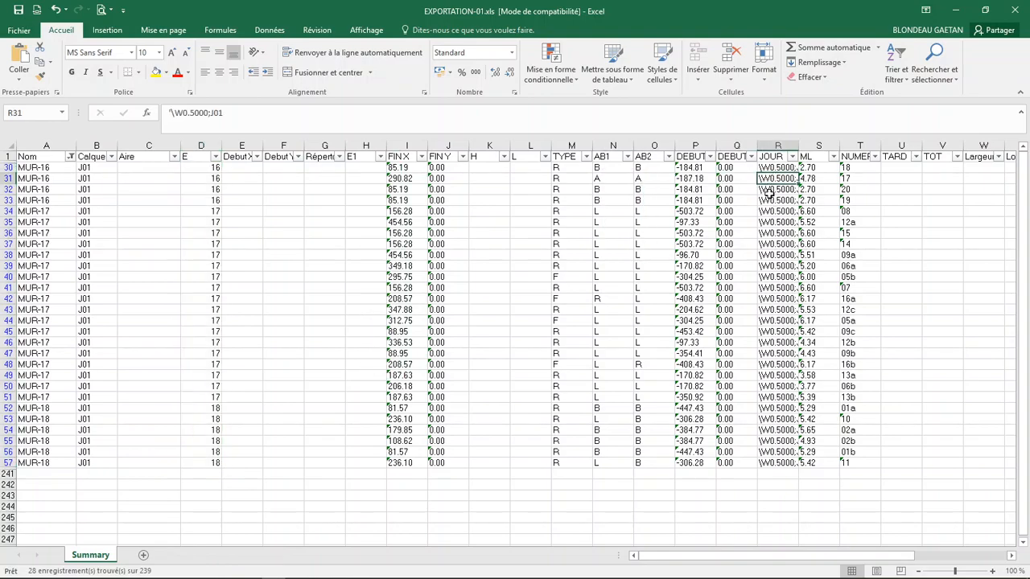
key(Down)
key(Down)
key(Down)
key(Down)
key(Down)
key(Down)
key(Down)
key(Down)
key(Down)
key(Down)
key(Up)
key(Up)
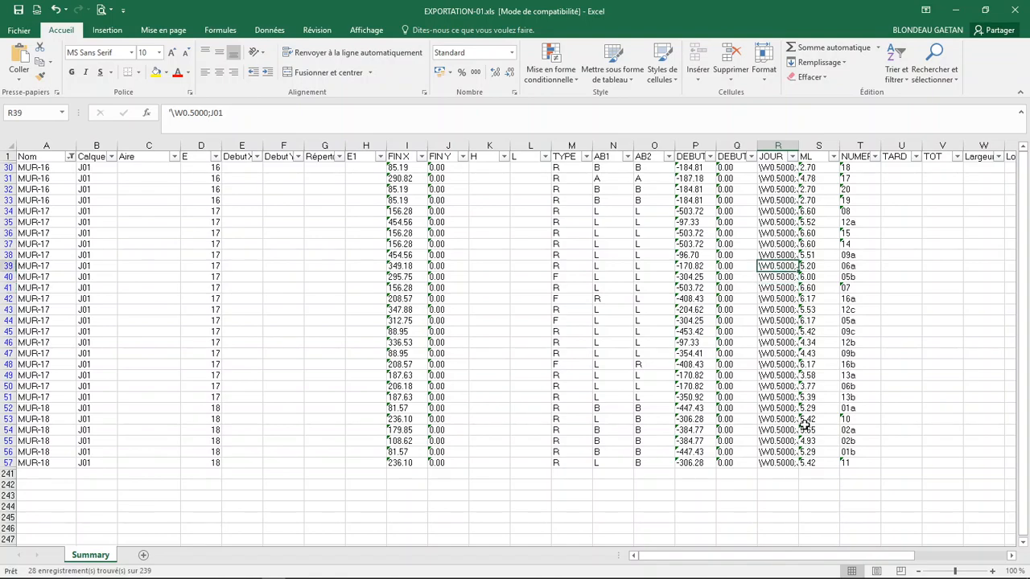
key(Right)
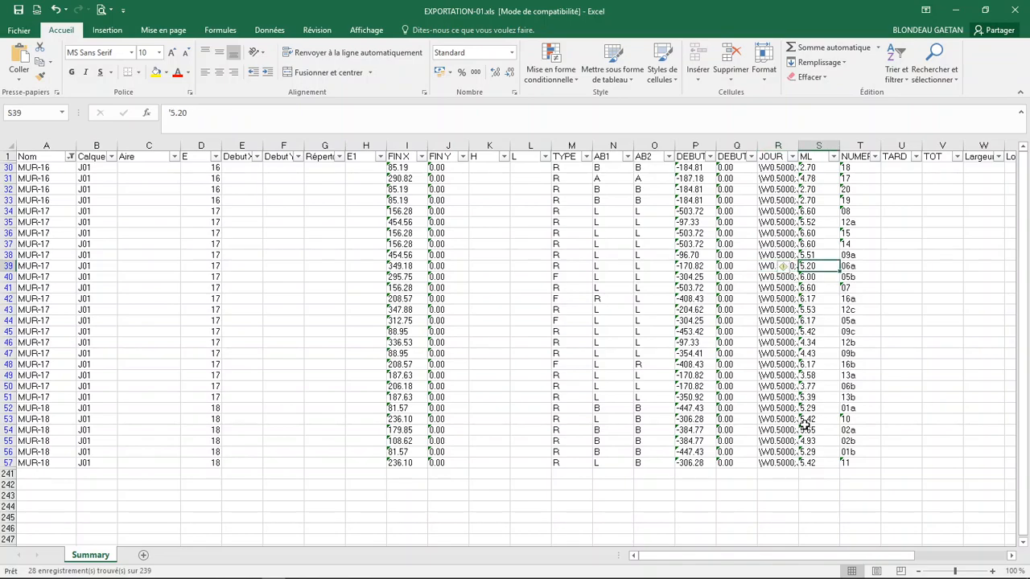
- Convert the ML values of the filtered wall rows from text to numbers
drag(819, 165, 826, 462)
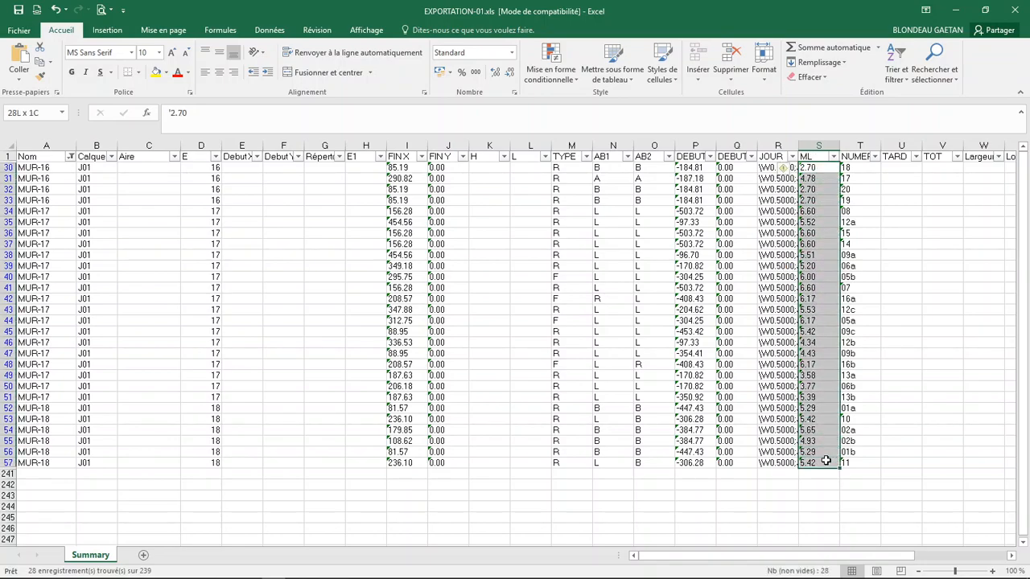
click(788, 170)
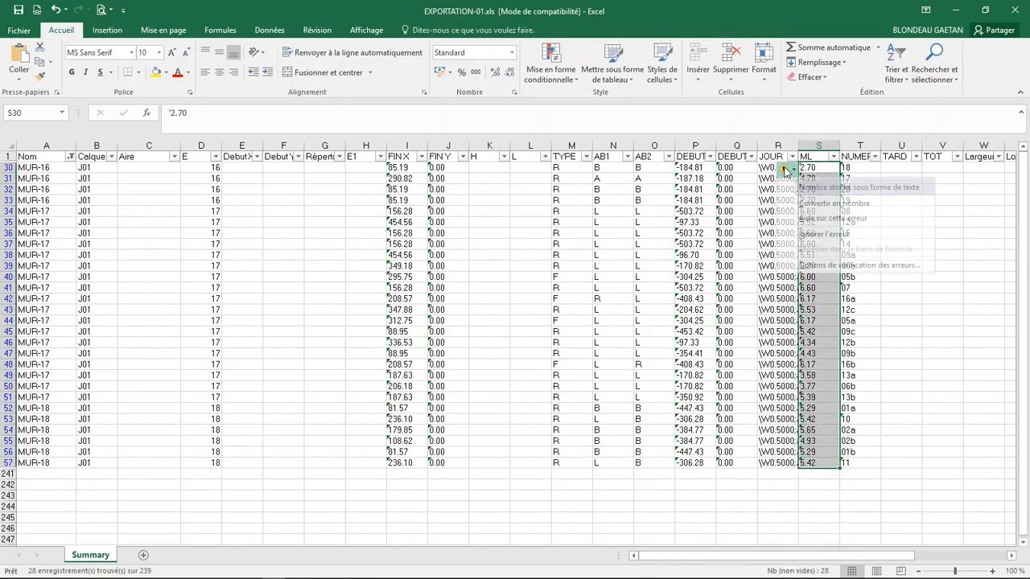
click(821, 203)
click(824, 179)
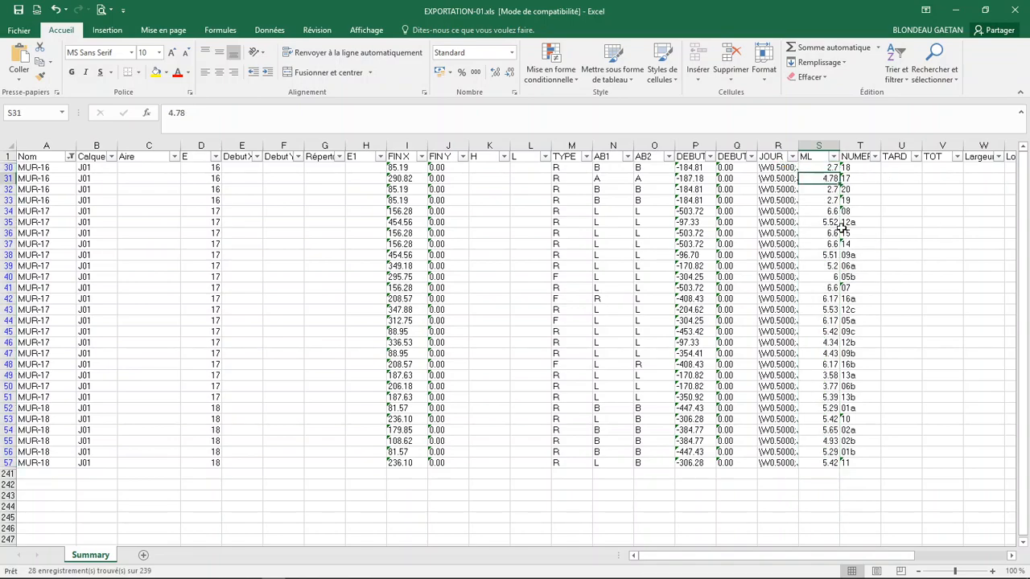
- Format the ML column as Nombre with 2 decimals and narrow the column to suit its values
drag(839, 146, 833, 145)
right_click(822, 143)
click(817, 142)
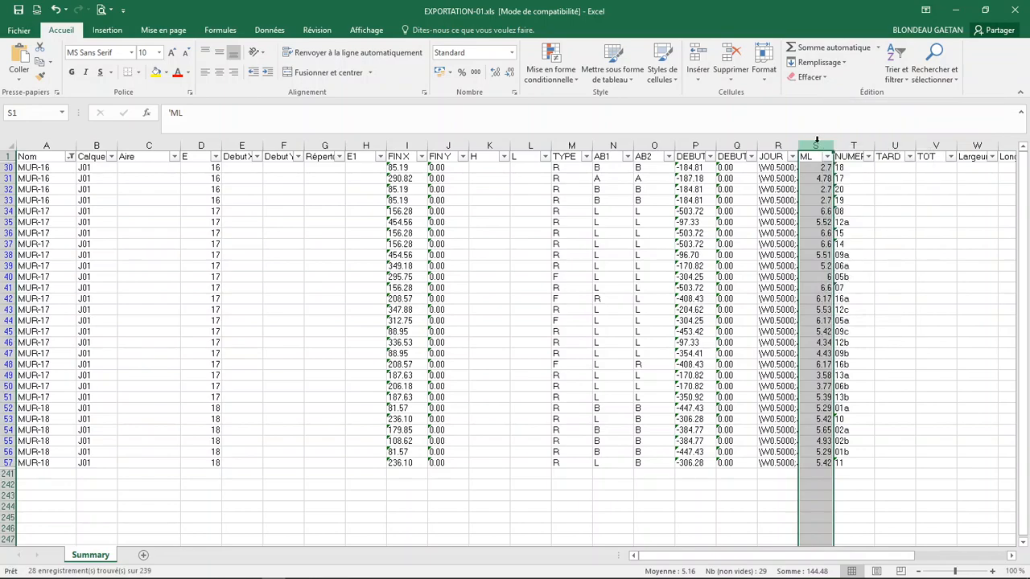
drag(834, 146, 826, 146)
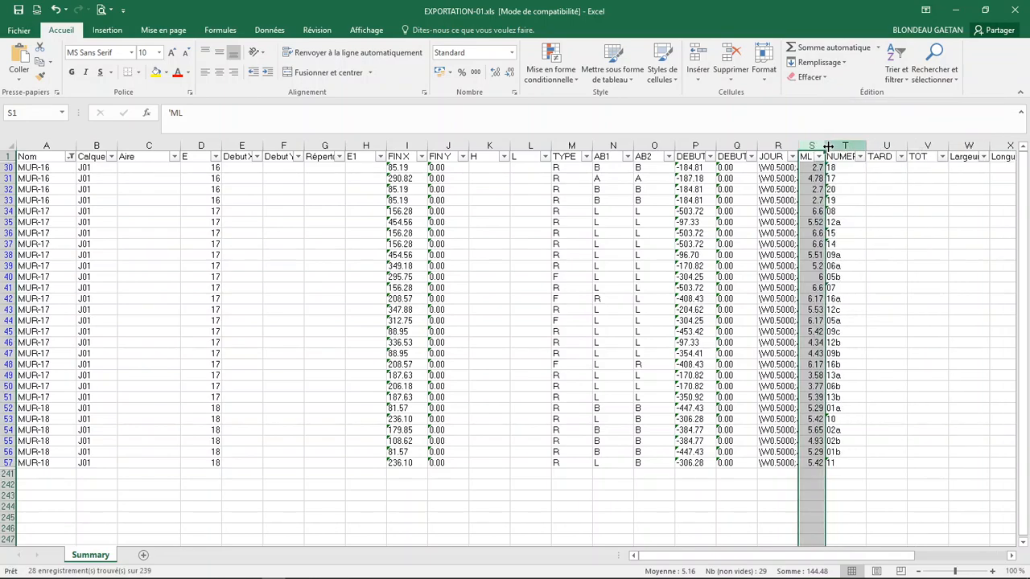
right_click(819, 148)
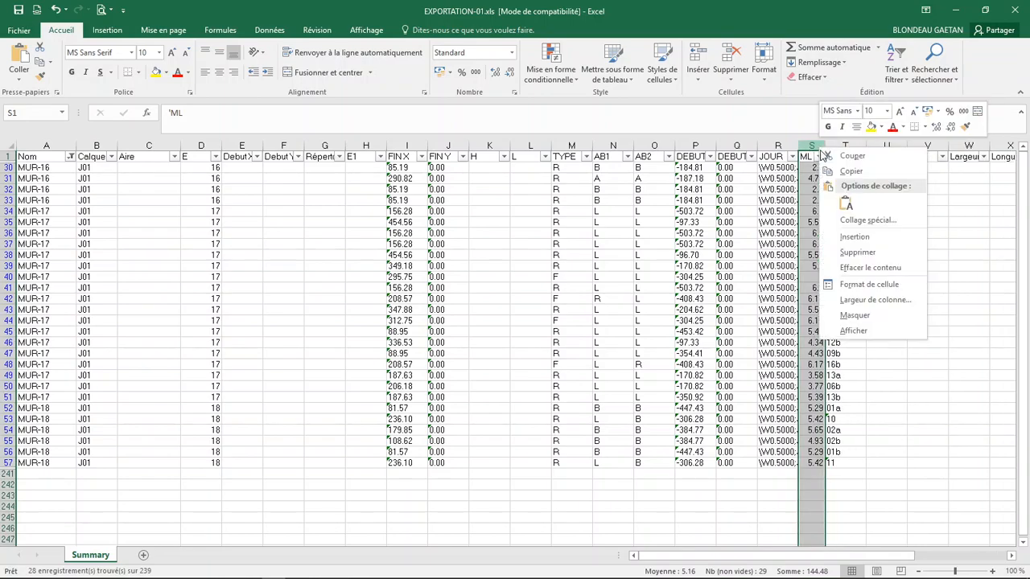
click(864, 286)
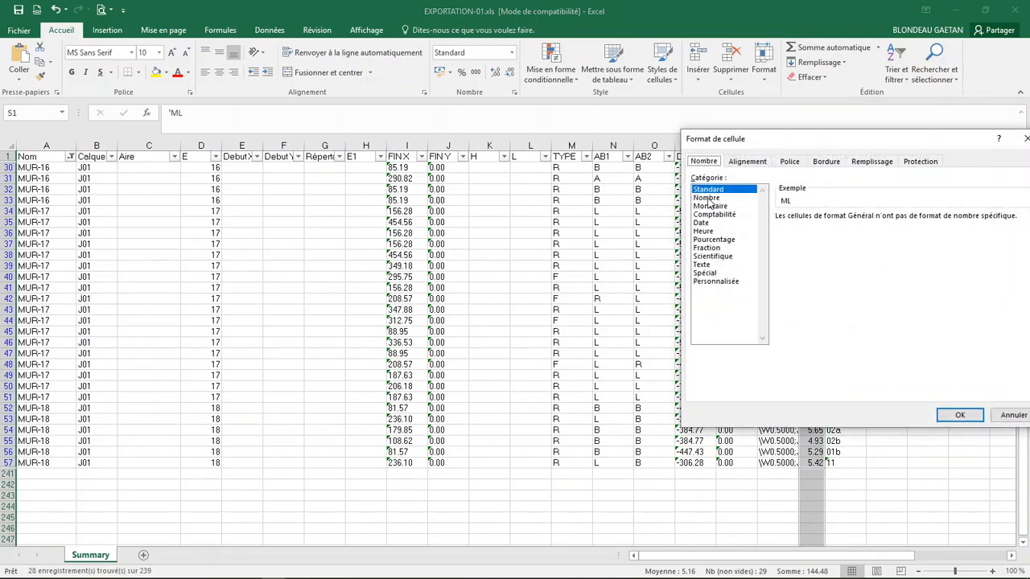
click(708, 198)
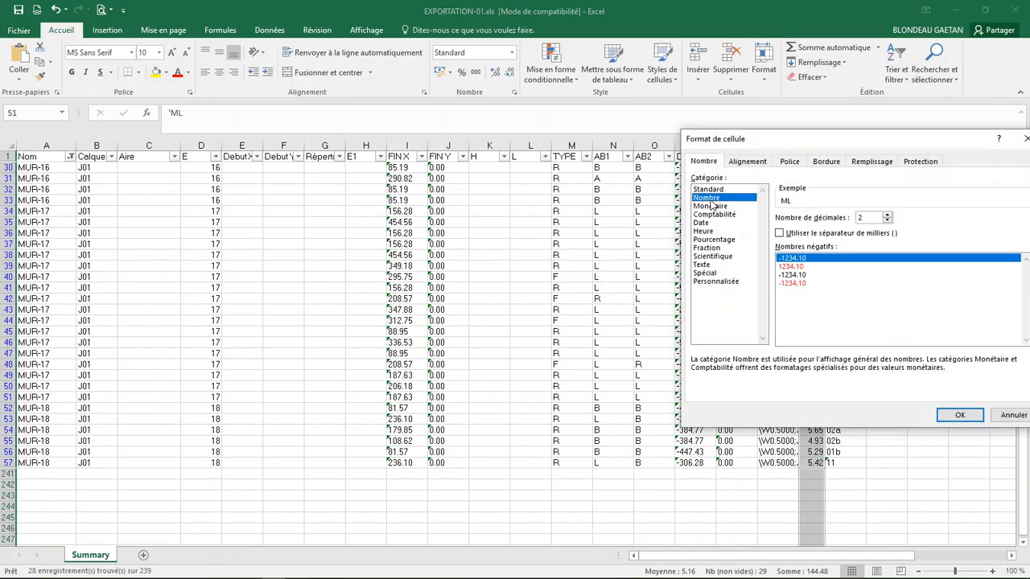
click(958, 415)
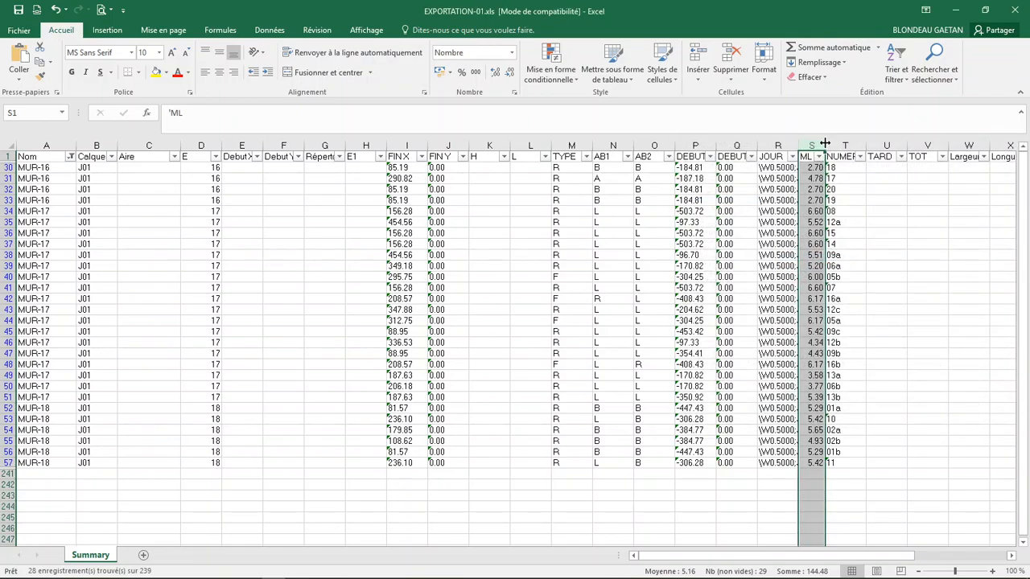
drag(827, 145, 832, 146)
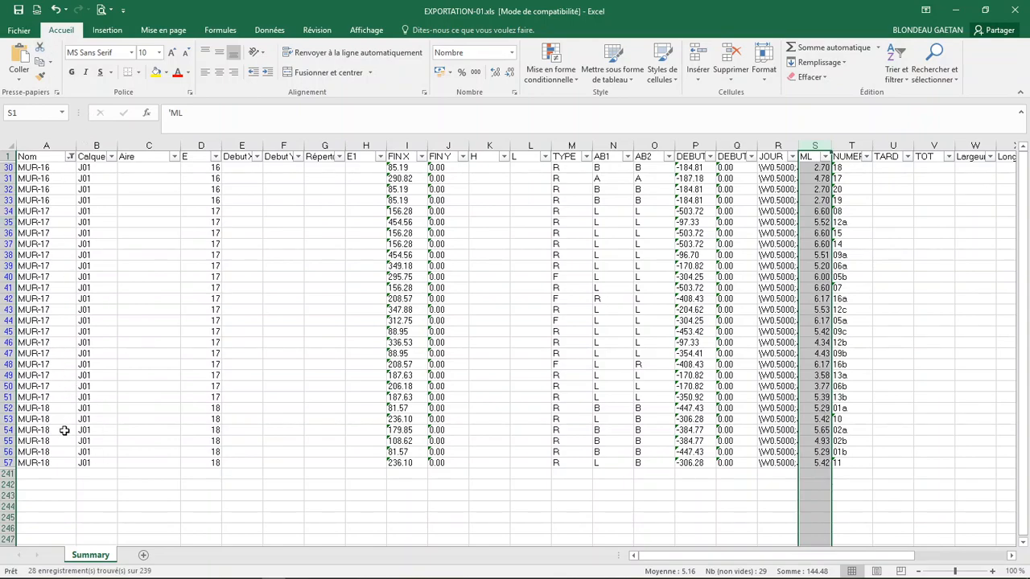
click(42, 331)
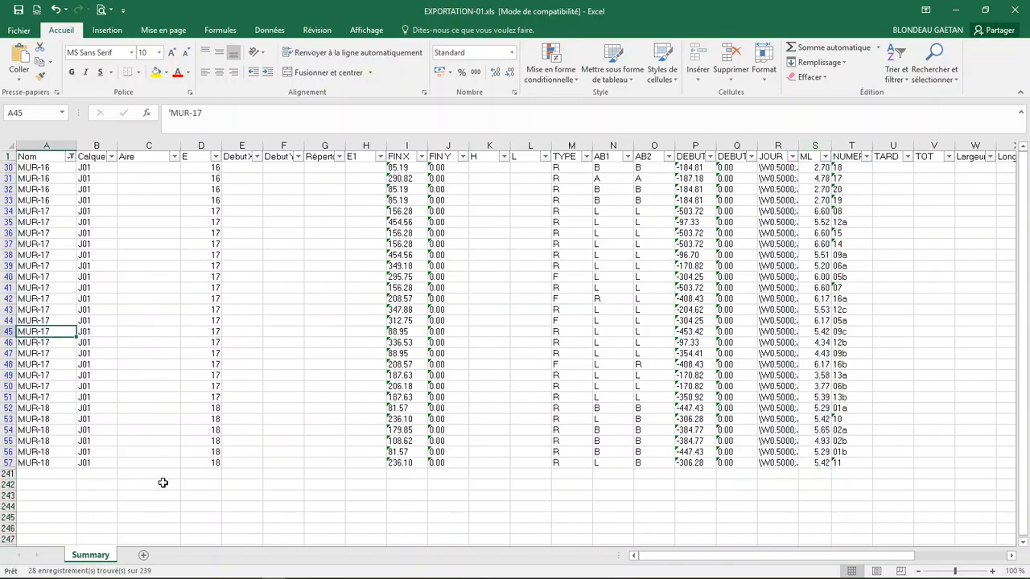
- Examine the NUMERO column entries of the filtered wall rows, including the 12a entry
key(Right)
key(Right)
key(Right)
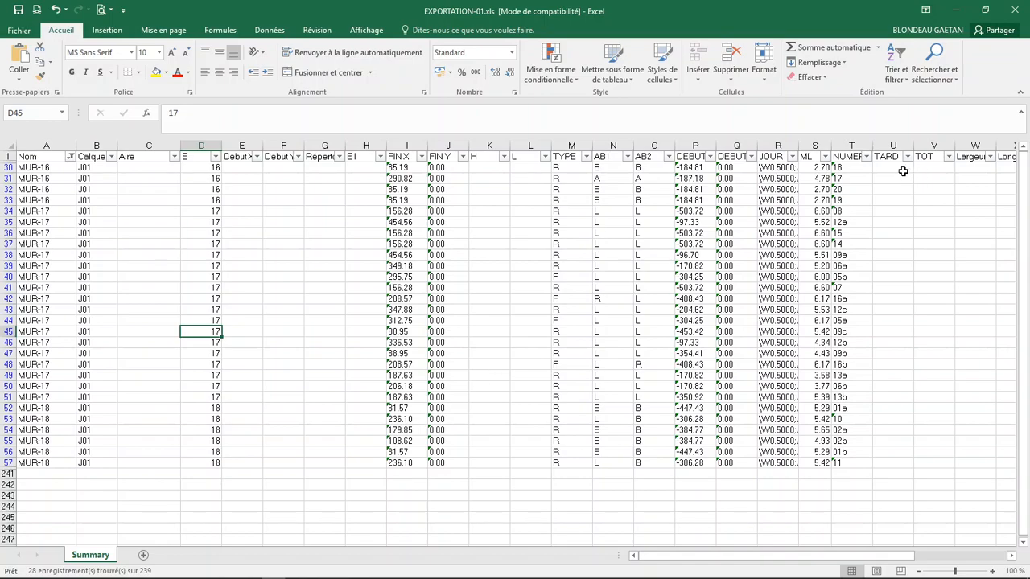
drag(858, 165, 850, 453)
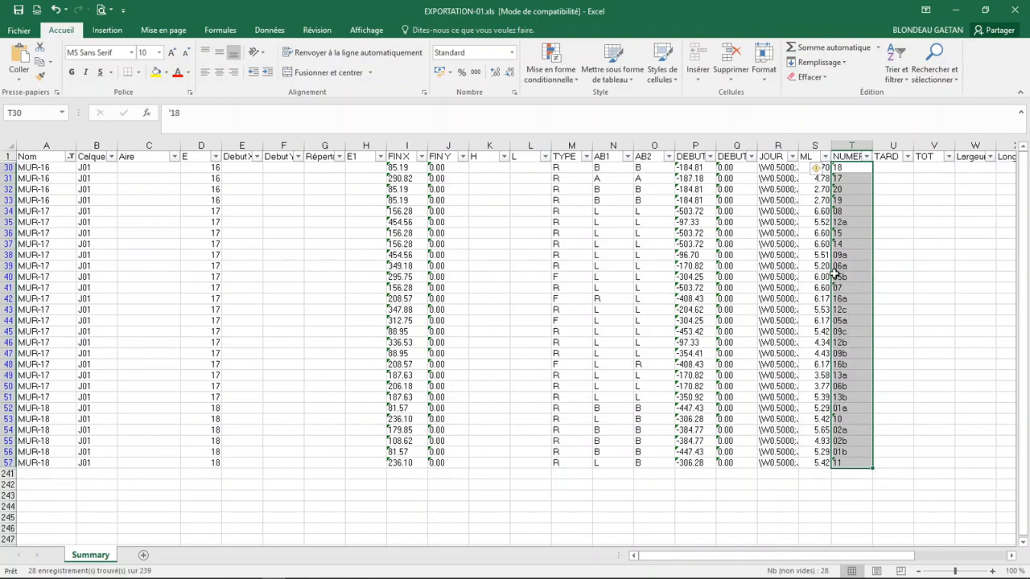
click(851, 223)
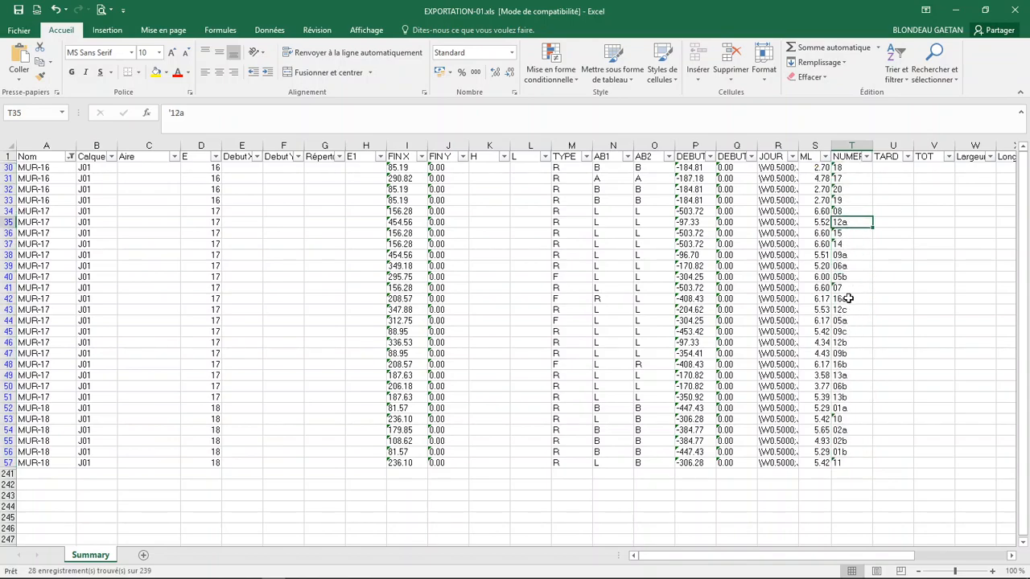
- Filter the NUMERO column to show only the 02a and 02b walls
click(866, 156)
click(762, 281)
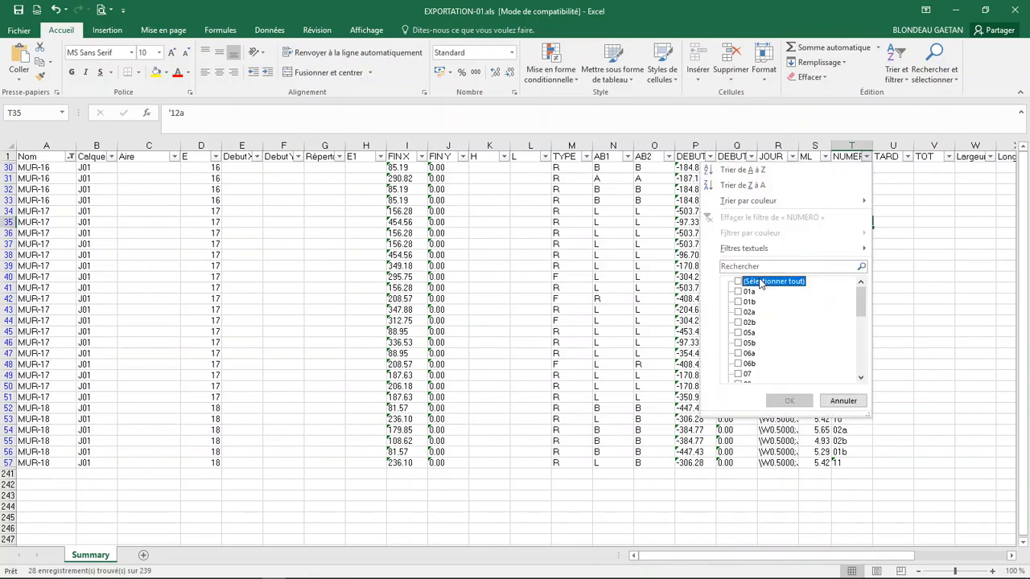
click(738, 312)
click(739, 322)
click(789, 400)
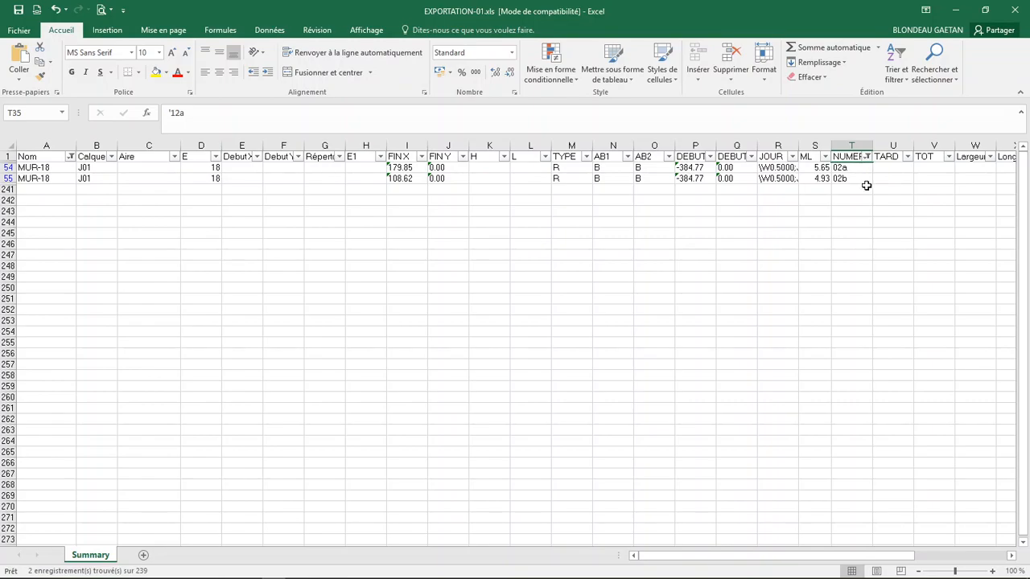
- Reset the NUMERO and Nom filters so that every row of the table is shown
click(867, 157)
click(741, 281)
click(789, 400)
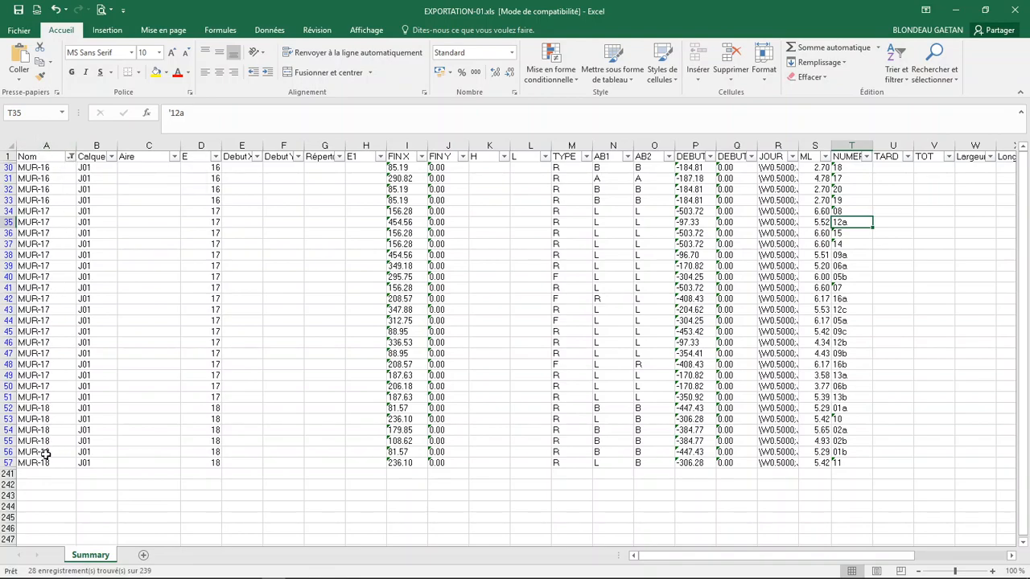
click(70, 156)
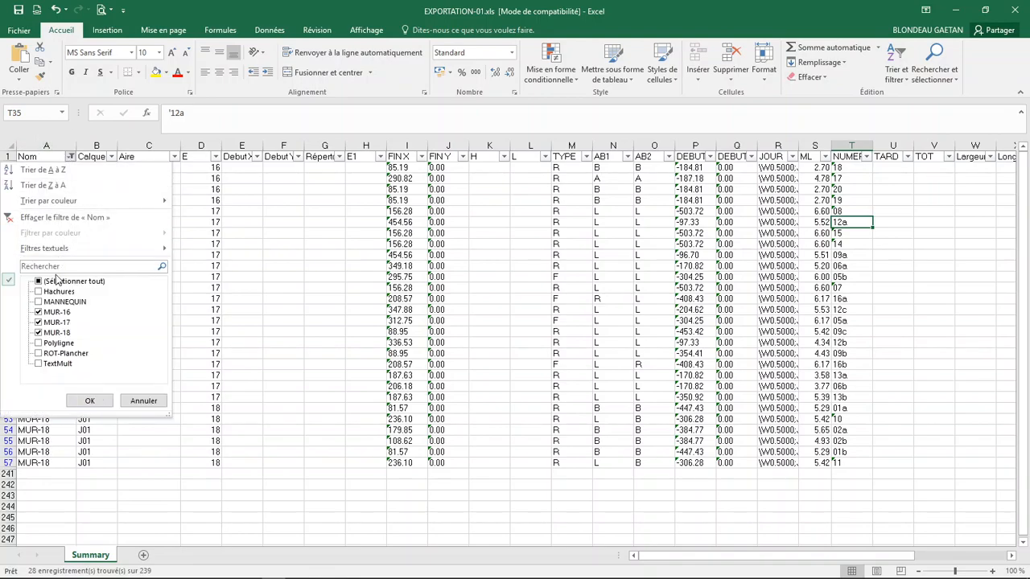
click(76, 400)
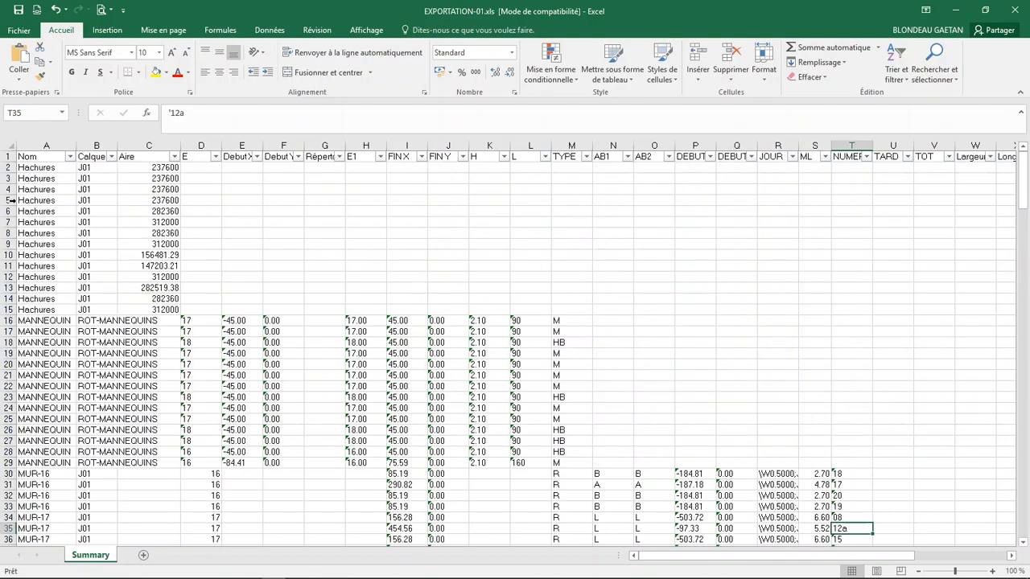
- Examine the text-formatted E, Debut X and Debut Y values of the MANNEQUIN rows
click(14, 145)
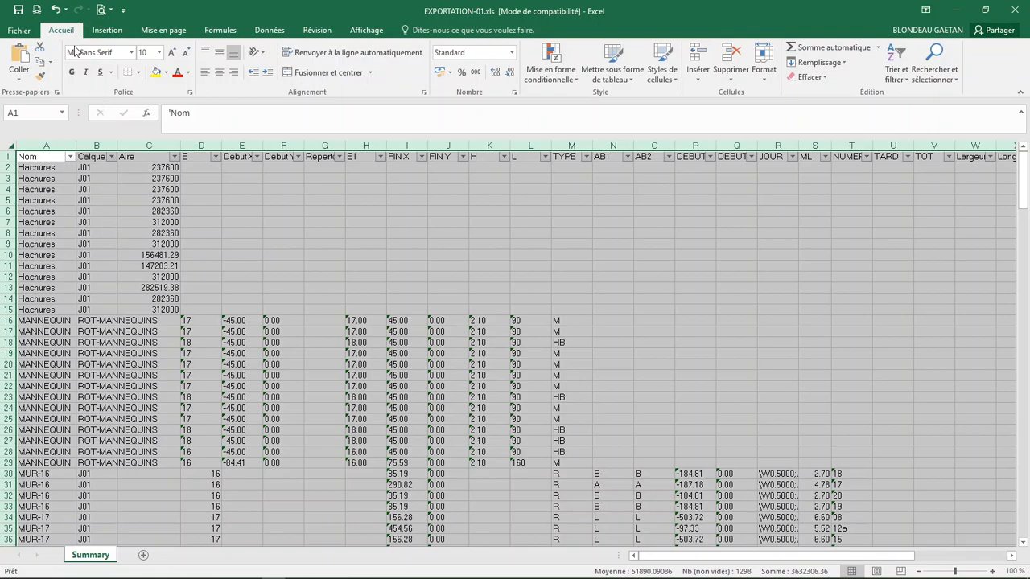
click(117, 34)
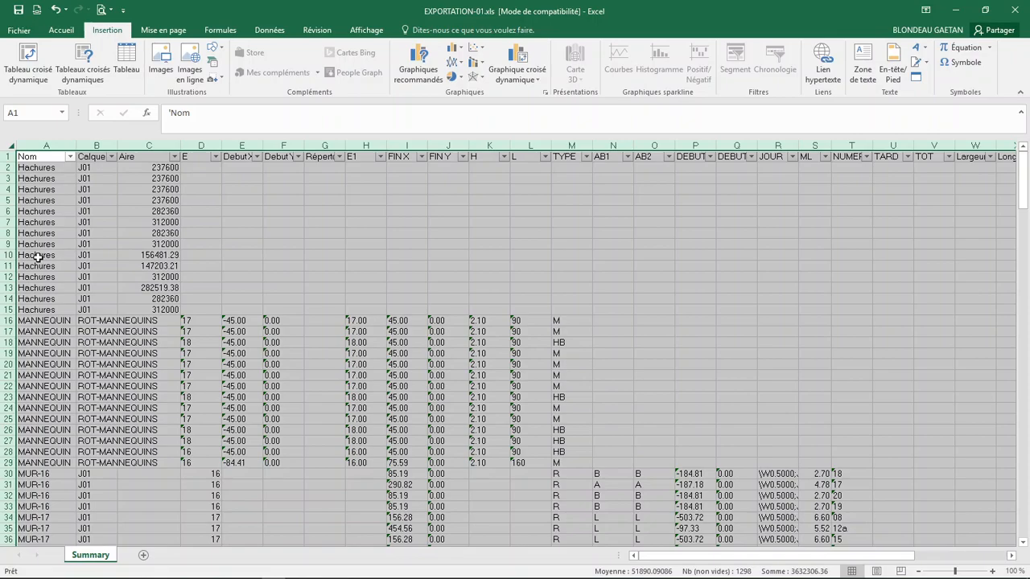
click(97, 353)
drag(195, 321, 291, 464)
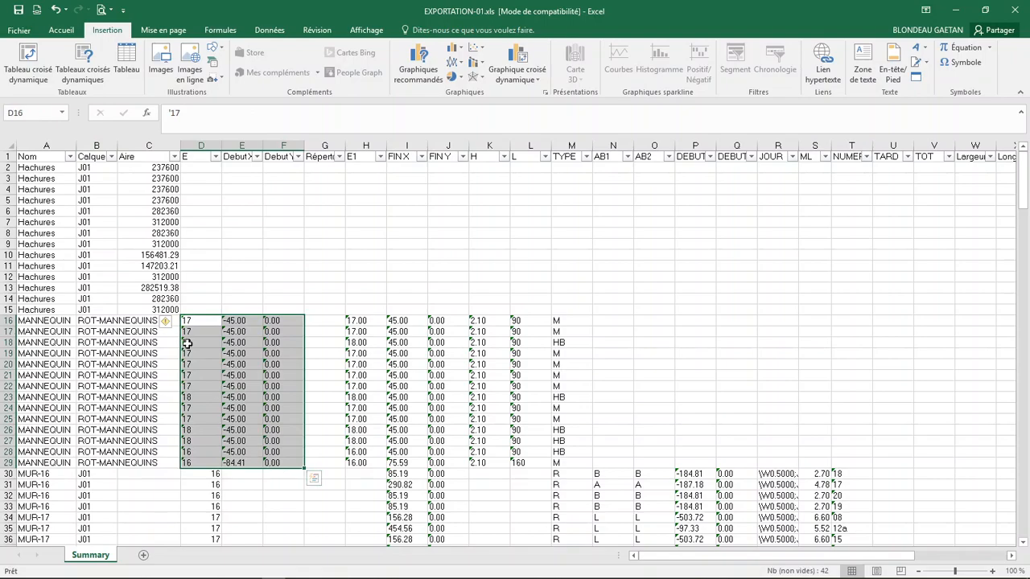
click(164, 321)
drag(206, 321, 293, 463)
click(38, 158)
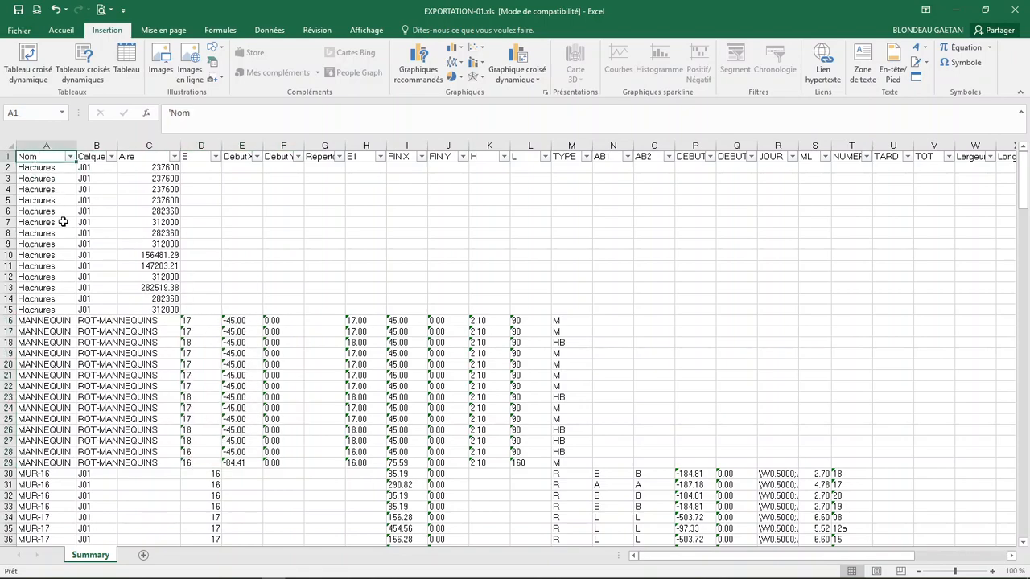
- Create a pivot table from the whole Summary sheet, range Summary!$A:$AF, on a new worksheet
click(8, 147)
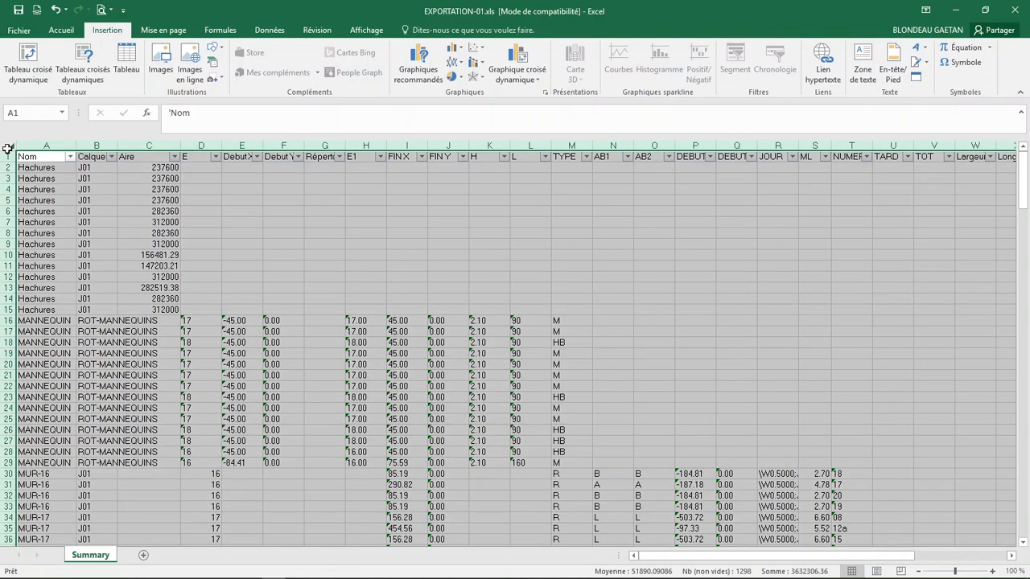
click(26, 66)
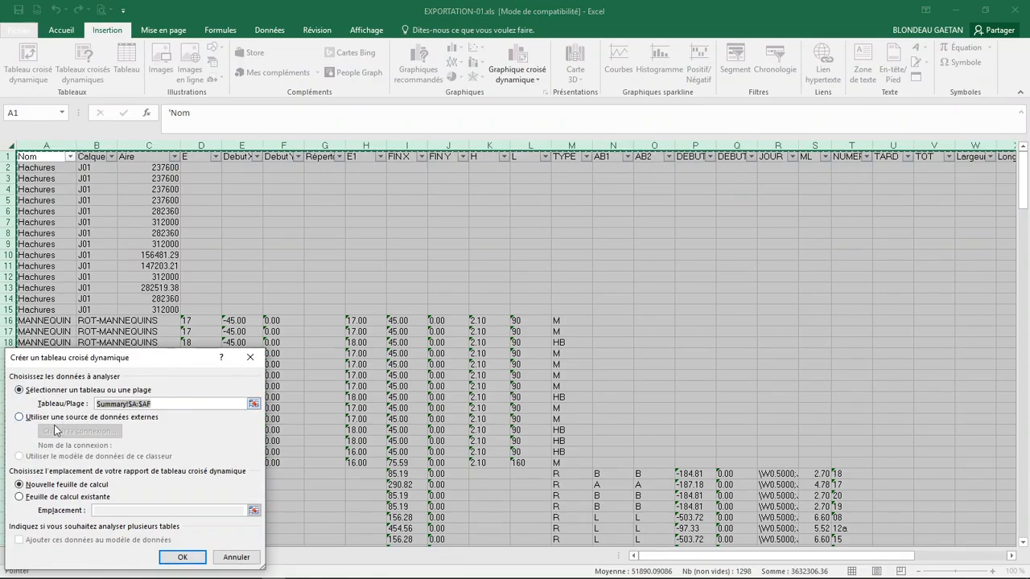
drag(101, 362, 176, 202)
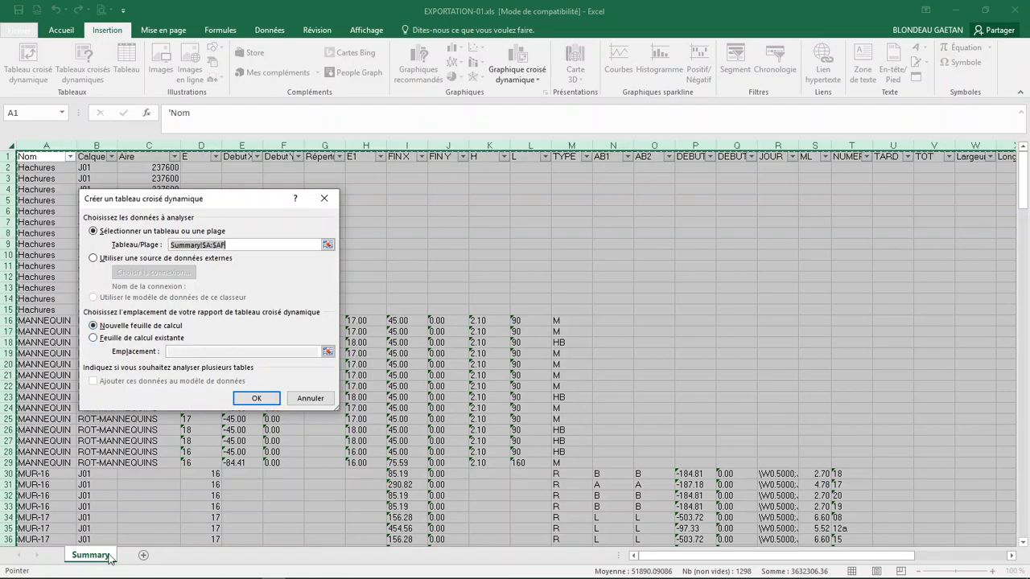
mouse_move(99, 576)
click(257, 399)
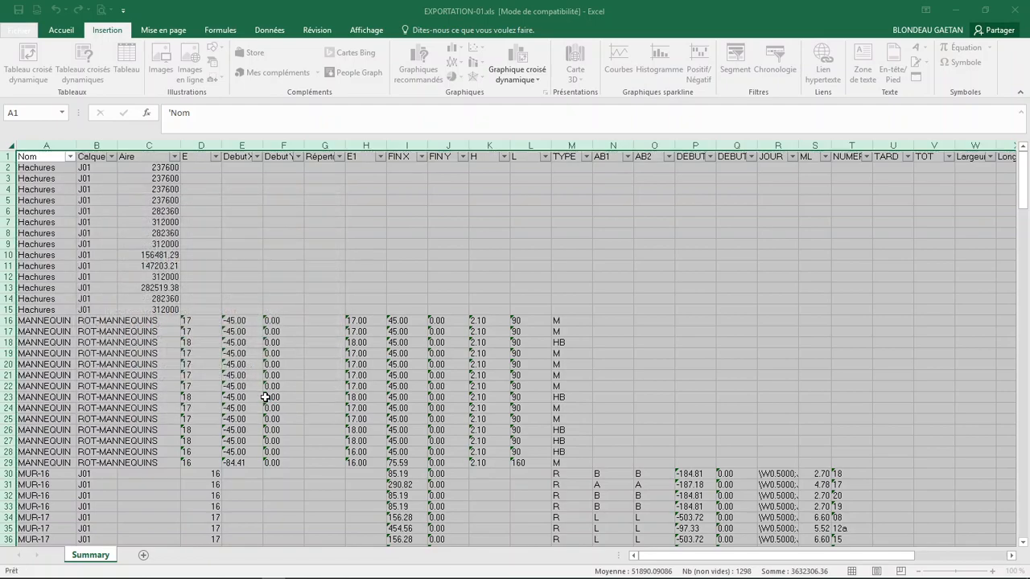
- Place the new pivot table sheet after Summary and rename it RECAP
drag(84, 557, 161, 555)
right_click(145, 556)
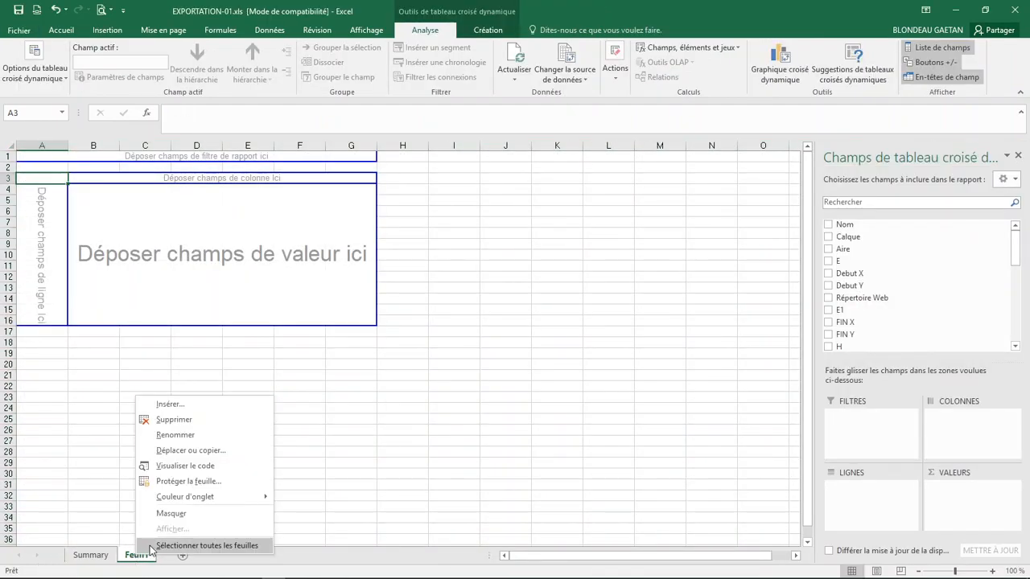
click(181, 435)
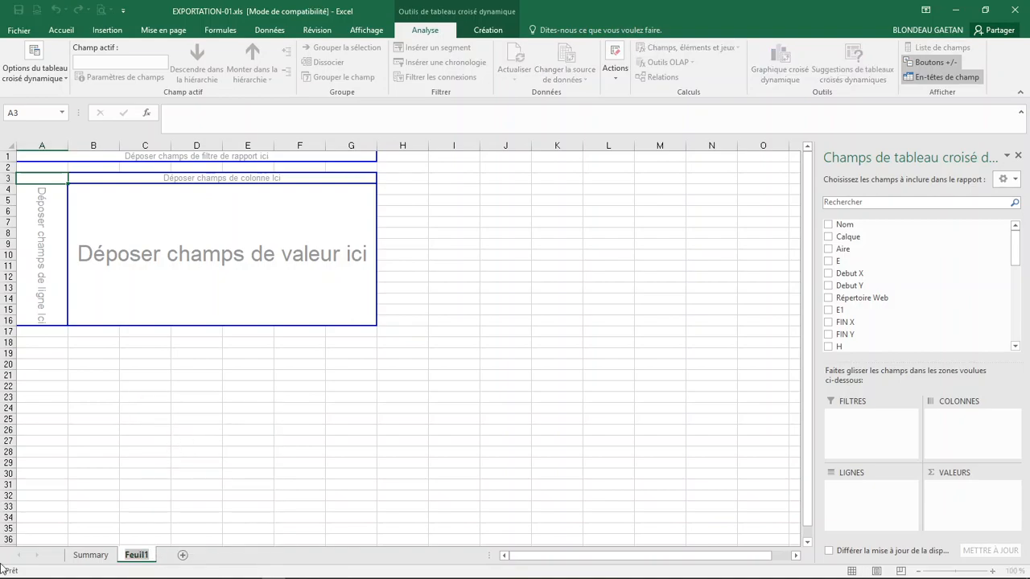
text(RECAP)
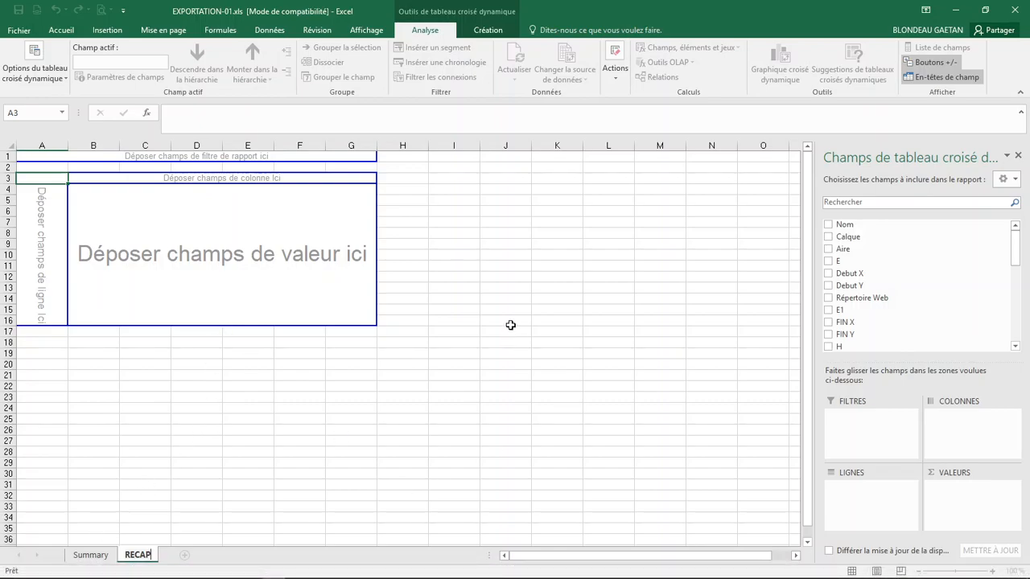
- Add Calque as the row field and Aire as the value field of the pivot table
click(829, 239)
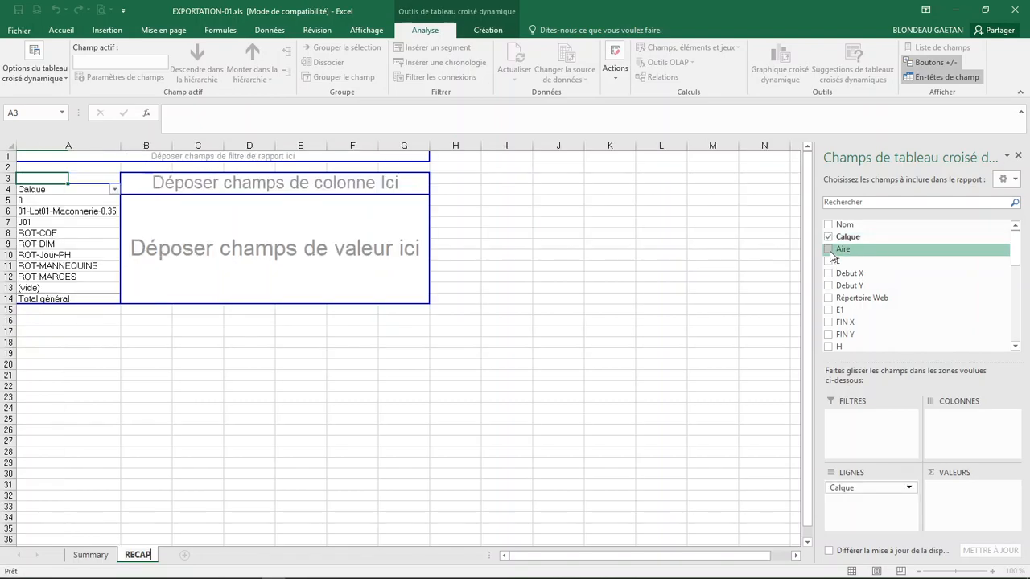
click(830, 251)
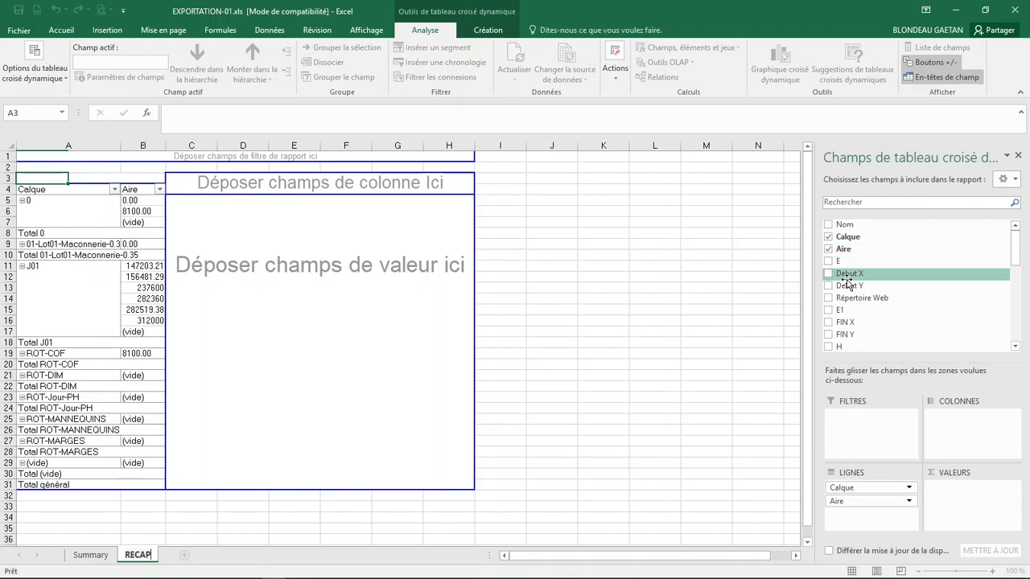
drag(859, 490, 971, 504)
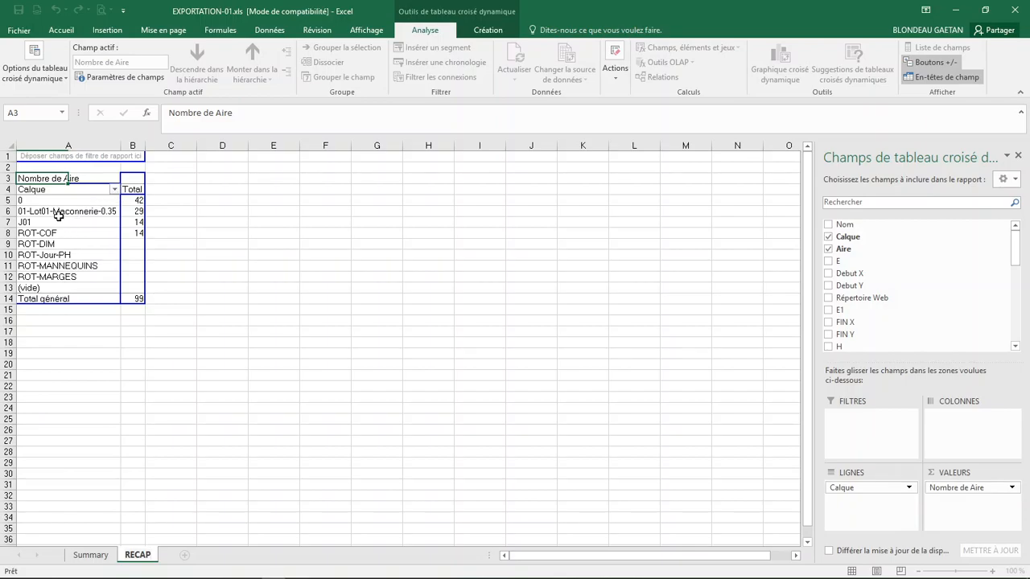
- Filter the pivot table's Calque field to show only J01
click(115, 190)
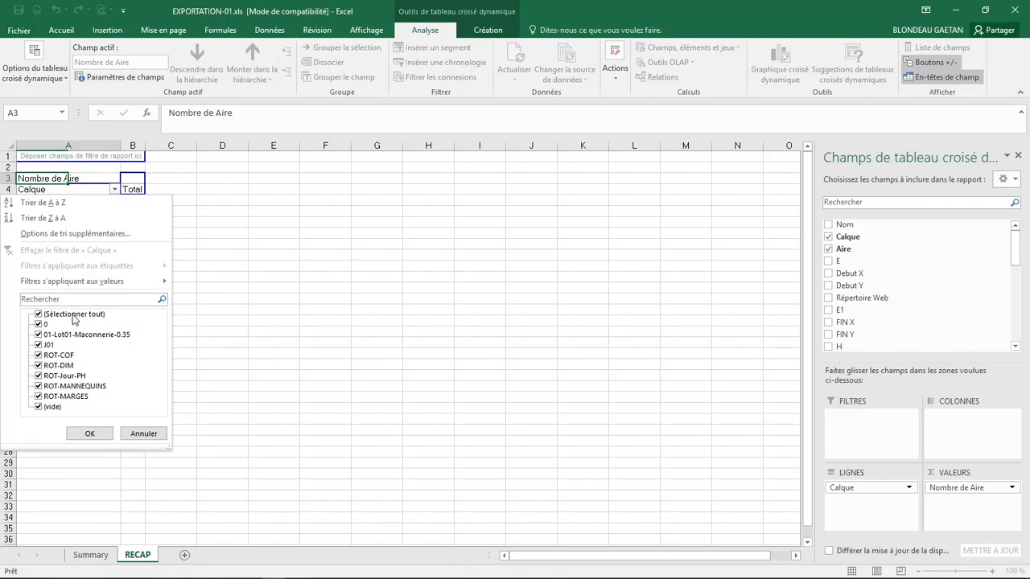
click(39, 314)
click(38, 345)
click(78, 433)
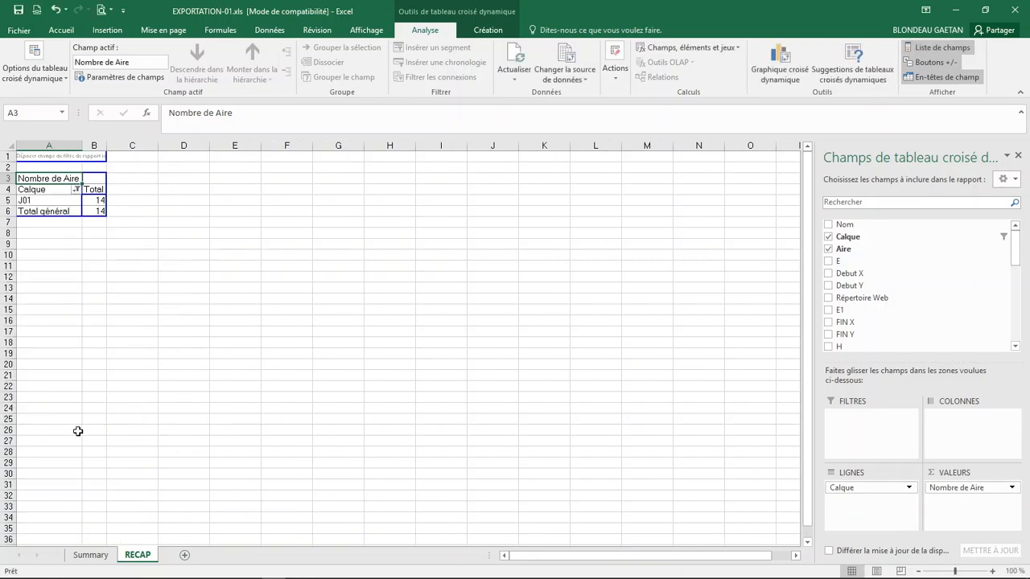
- Summarize the pivot table's Aire value field by Somme instead of Nombre
click(42, 201)
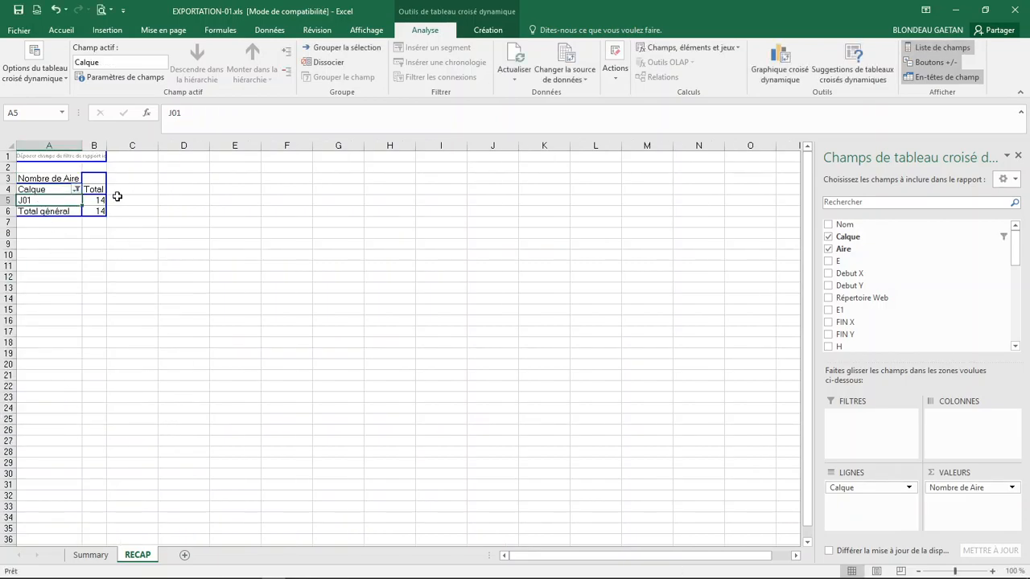
click(104, 200)
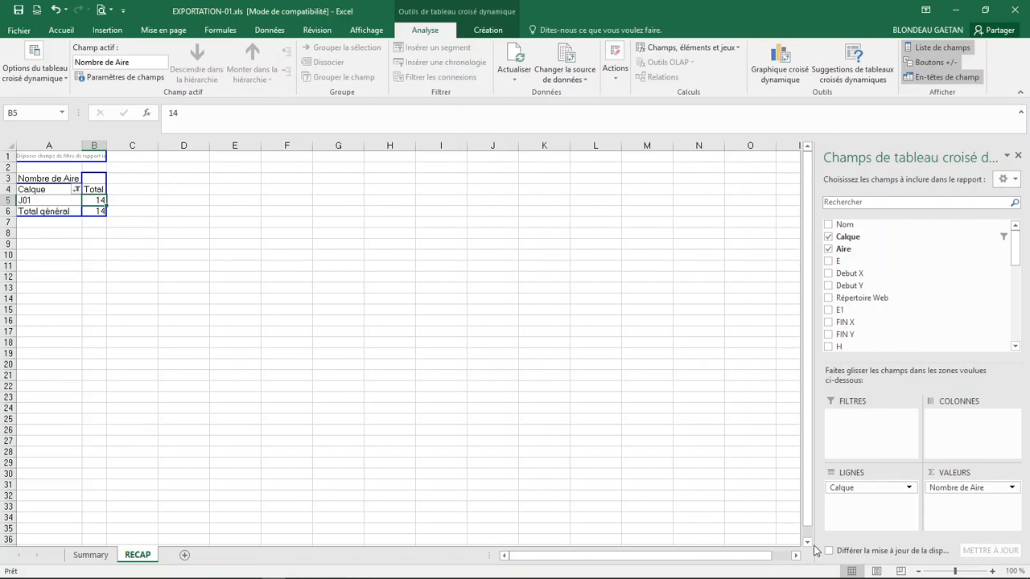
click(973, 487)
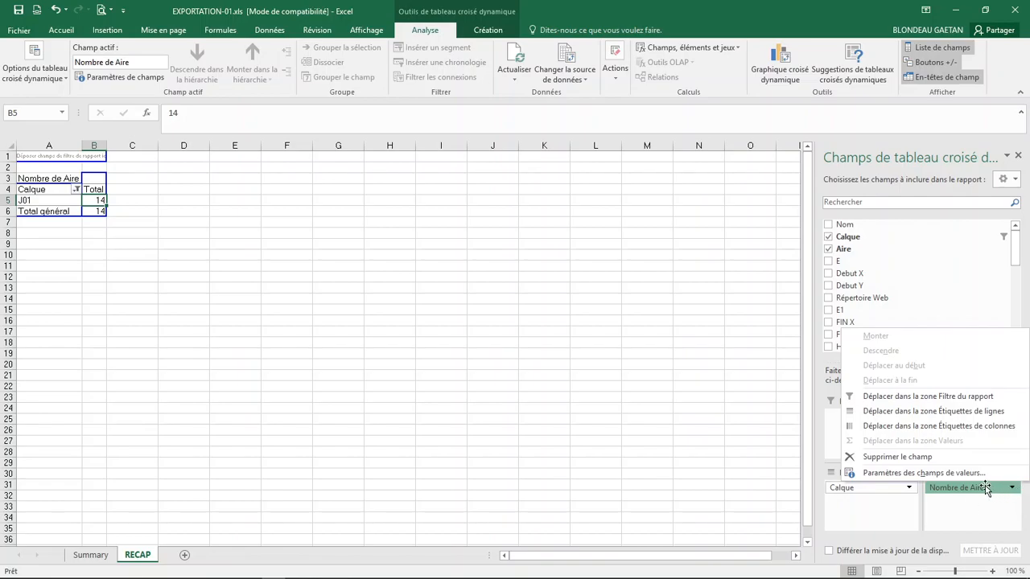
click(945, 475)
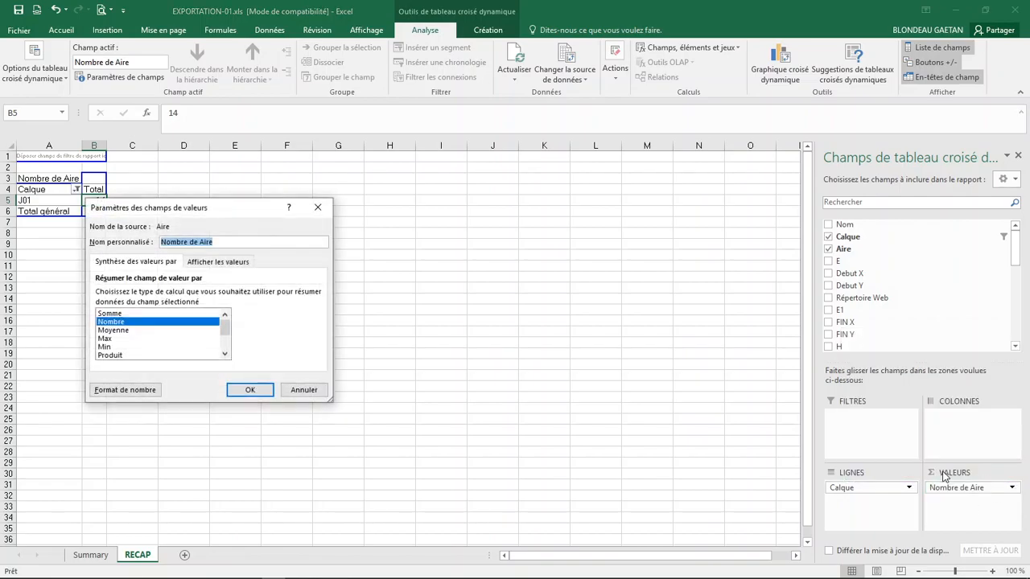
click(110, 313)
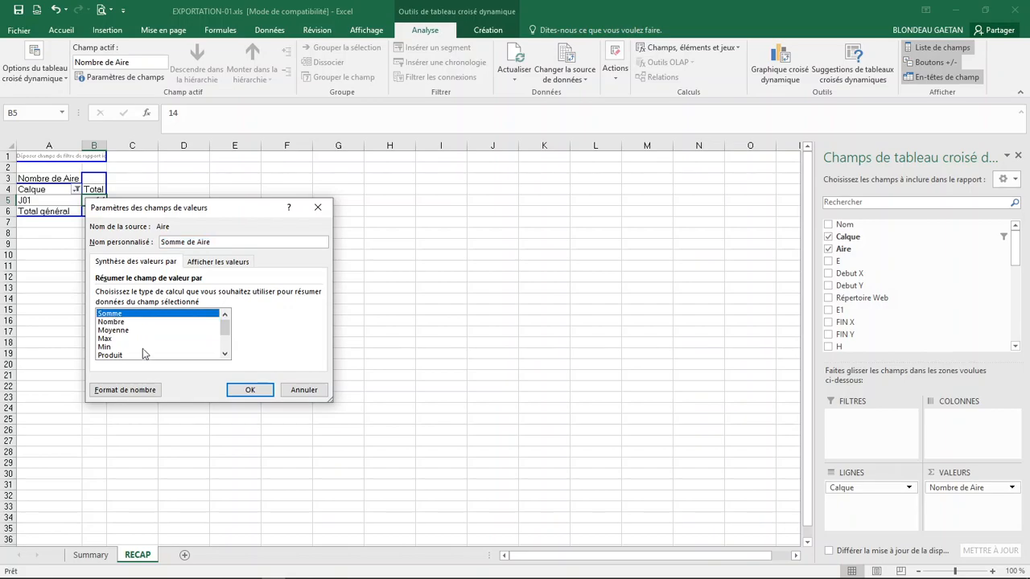
click(251, 391)
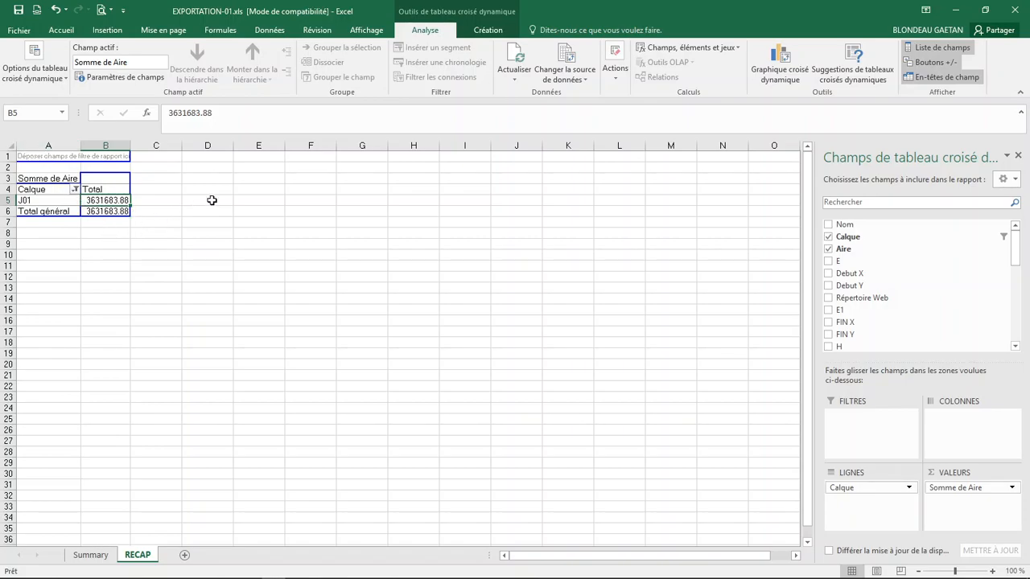
click(212, 200)
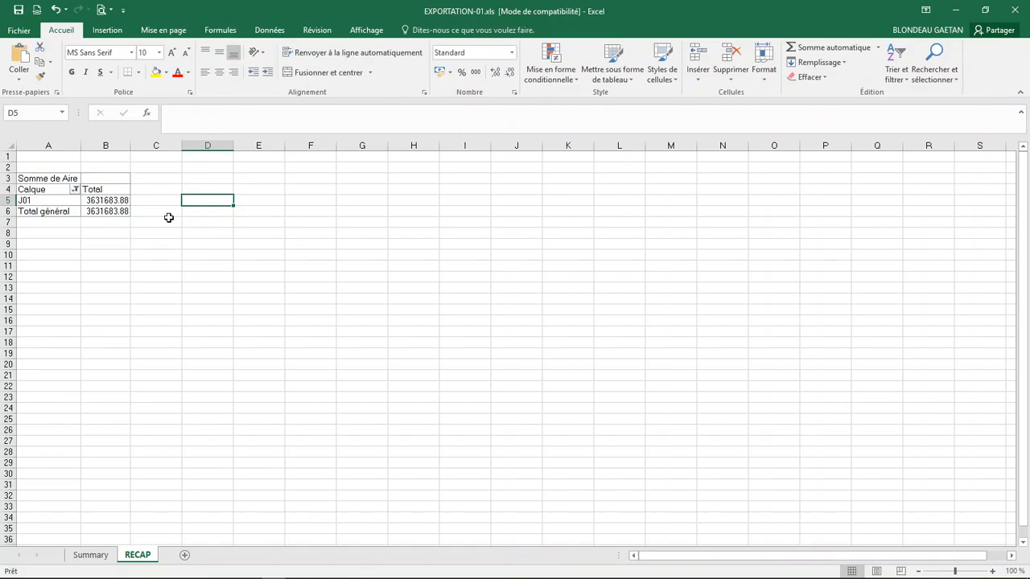
text(=)
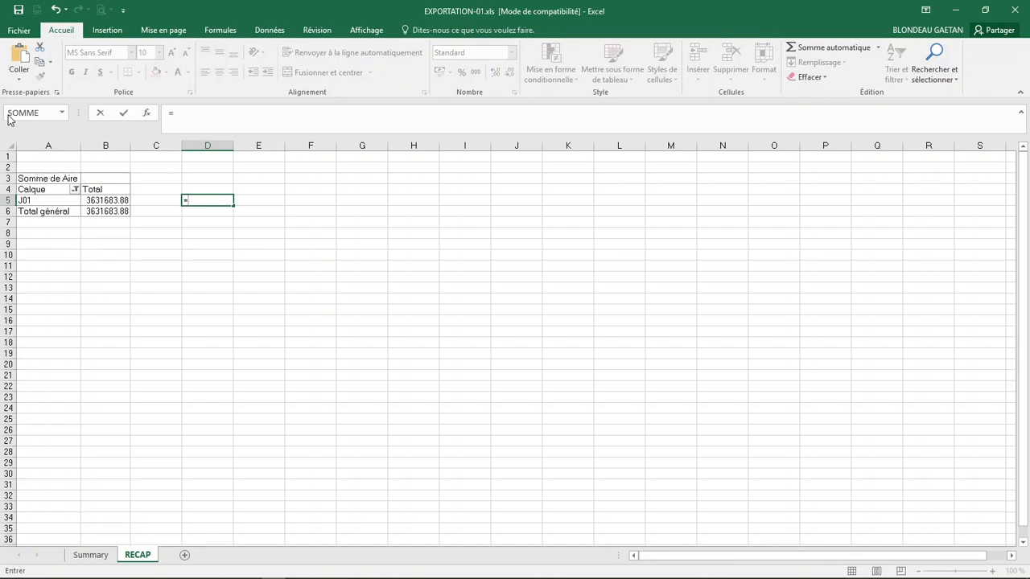
key(Escape)
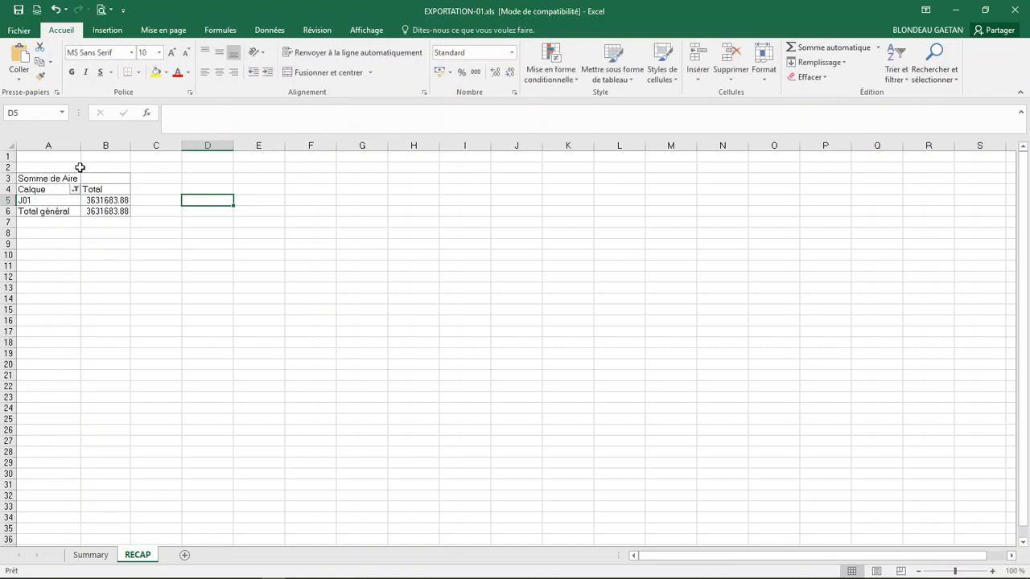
- Enter the heading Total in D3 and compute the pivot table's J01 area multiplied by 0.0001 in D5
click(213, 178)
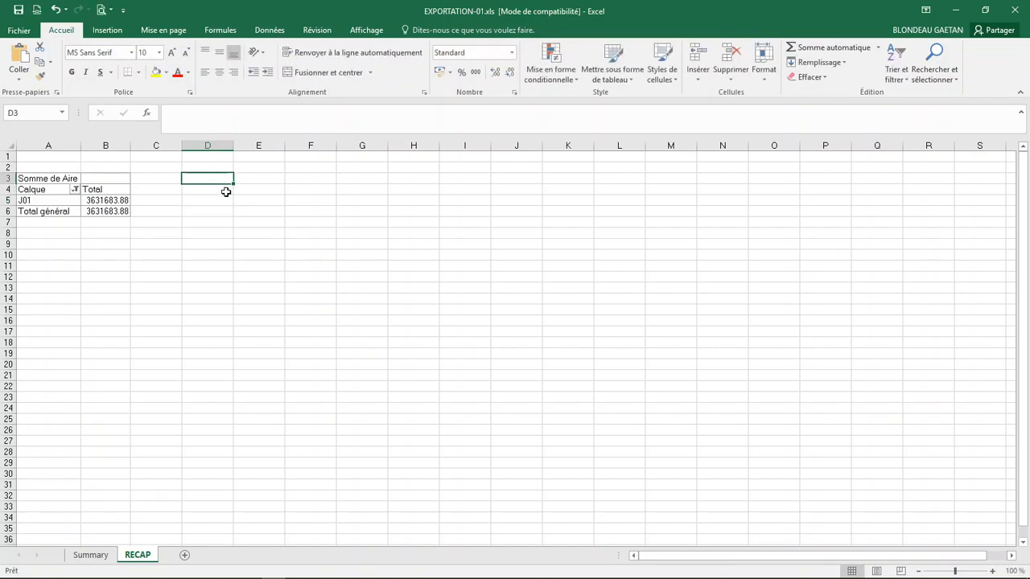
text(Total)
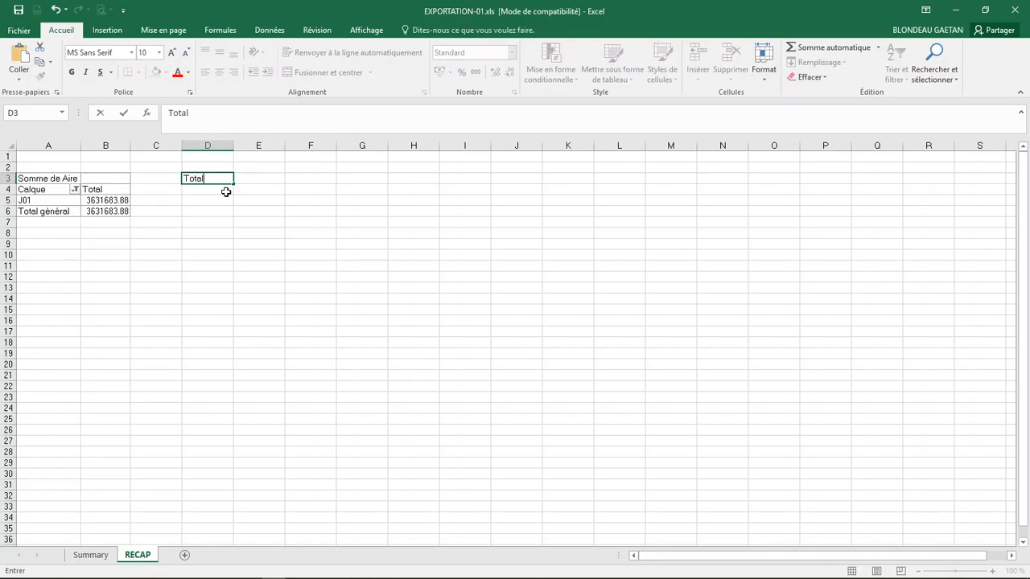
key(Return)
key(Return)
text(=)
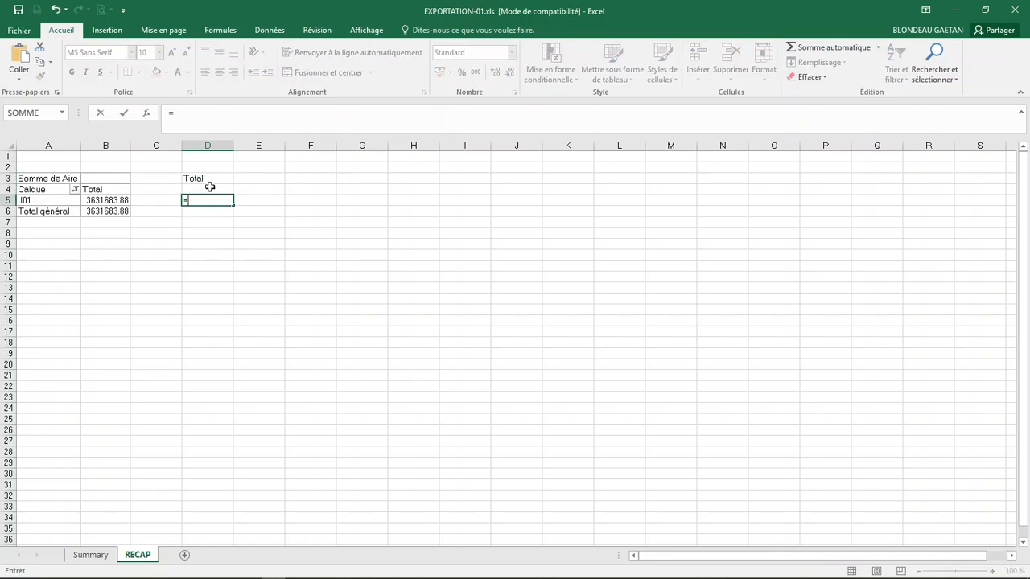
click(121, 203)
text(*)
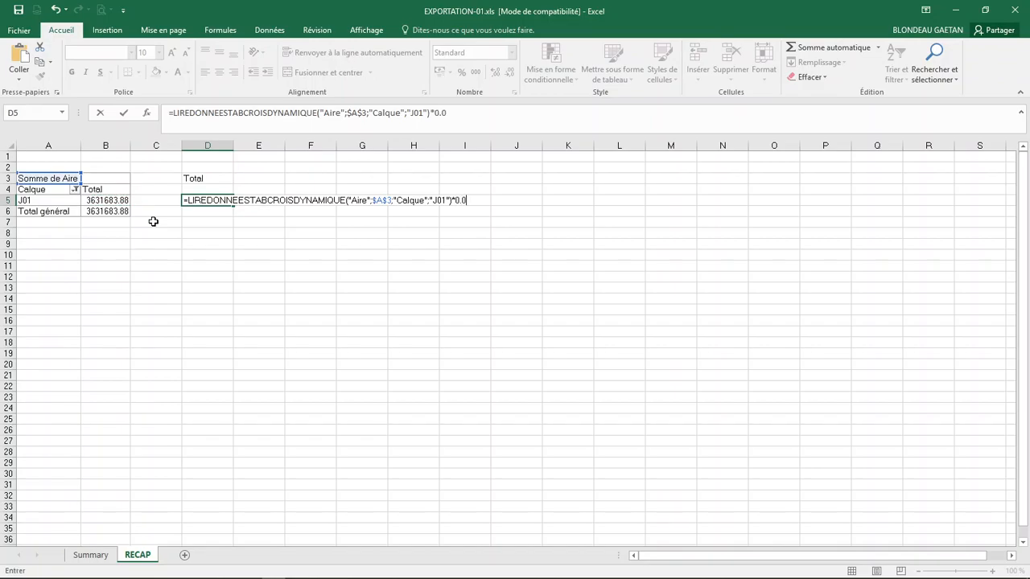
key(Return)
click(205, 201)
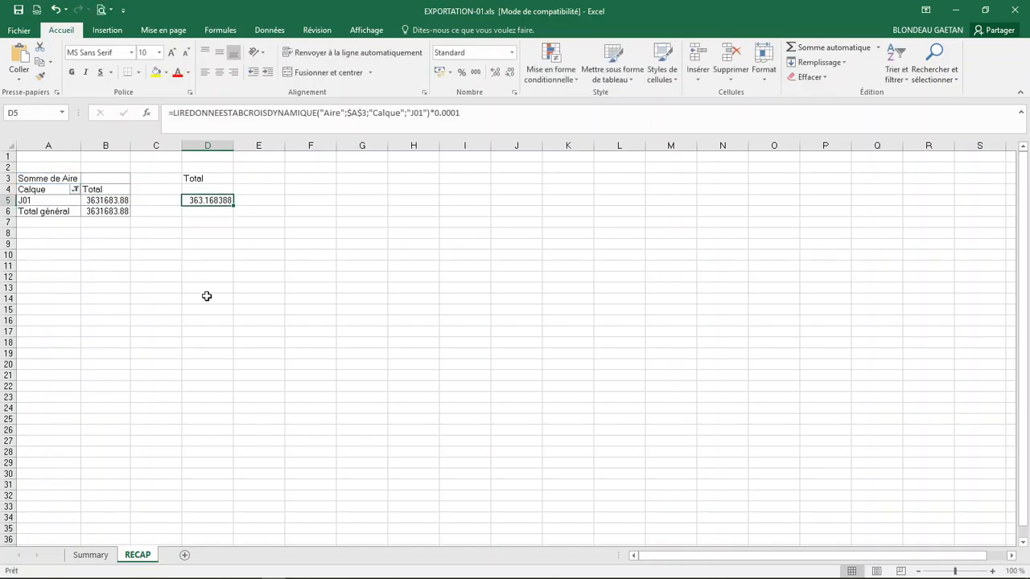
right_click(218, 145)
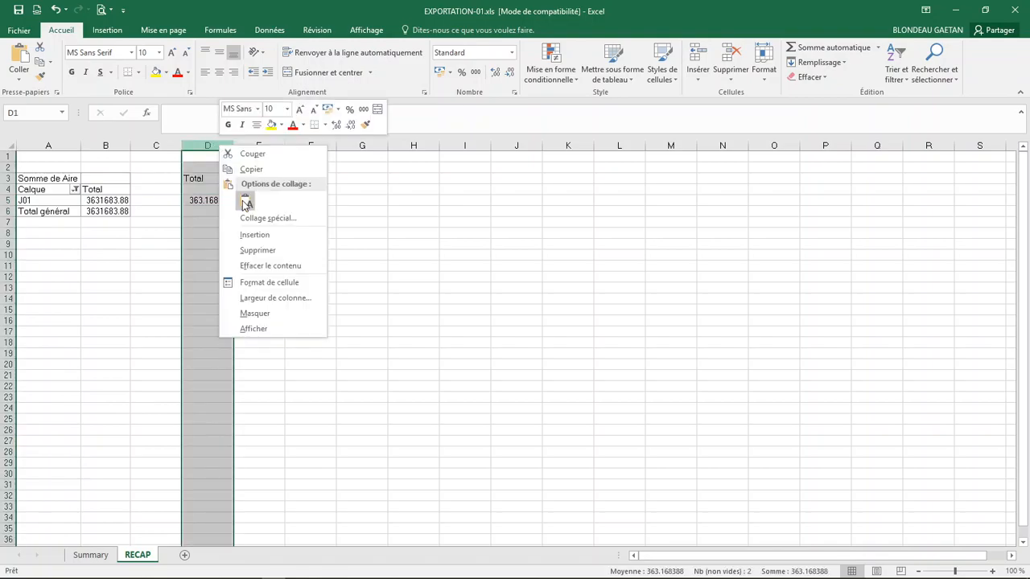
click(268, 297)
click(299, 305)
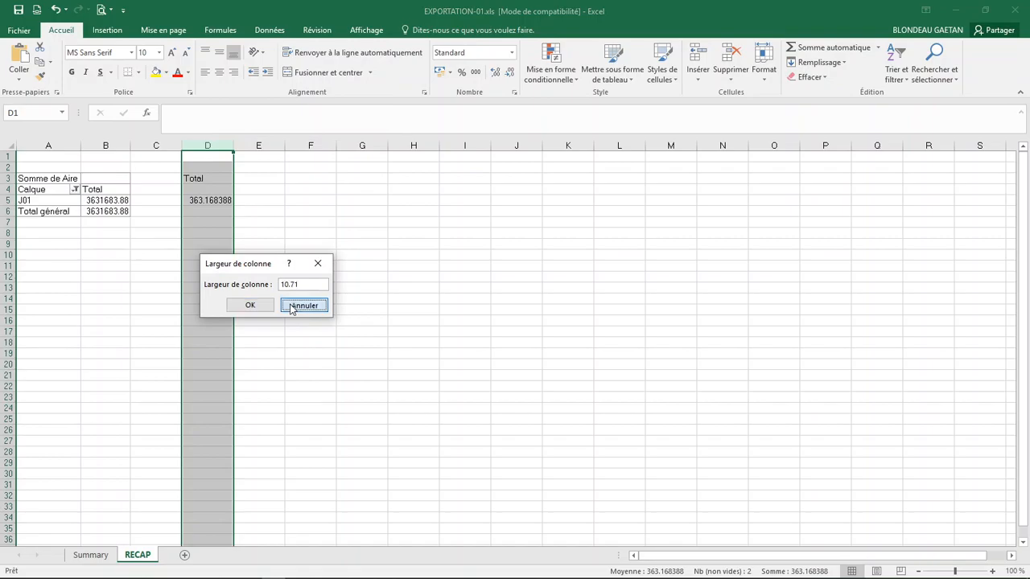
- Format column D of the RECAP sheet with the Nombre number category
right_click(207, 145)
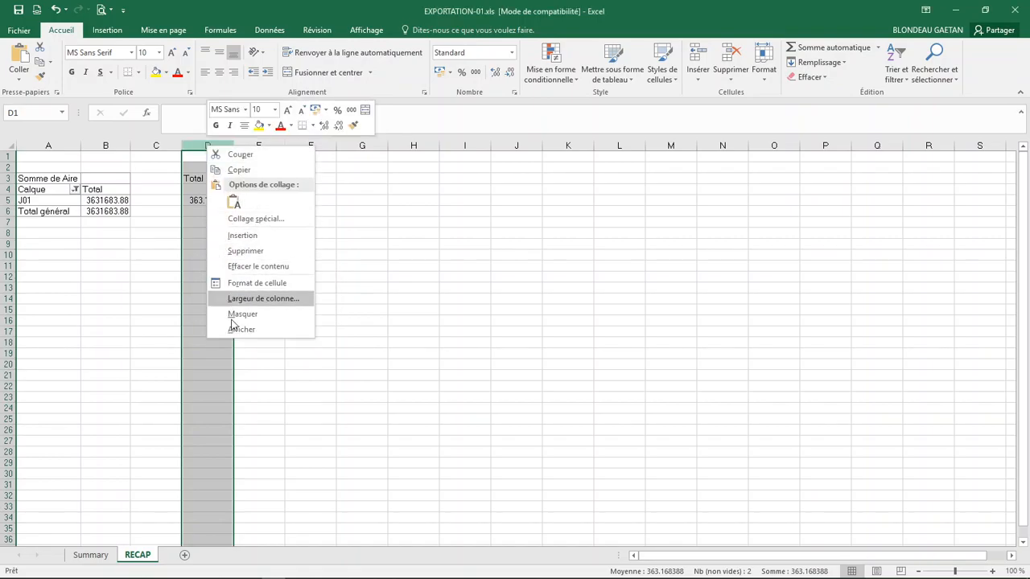
click(247, 290)
click(95, 198)
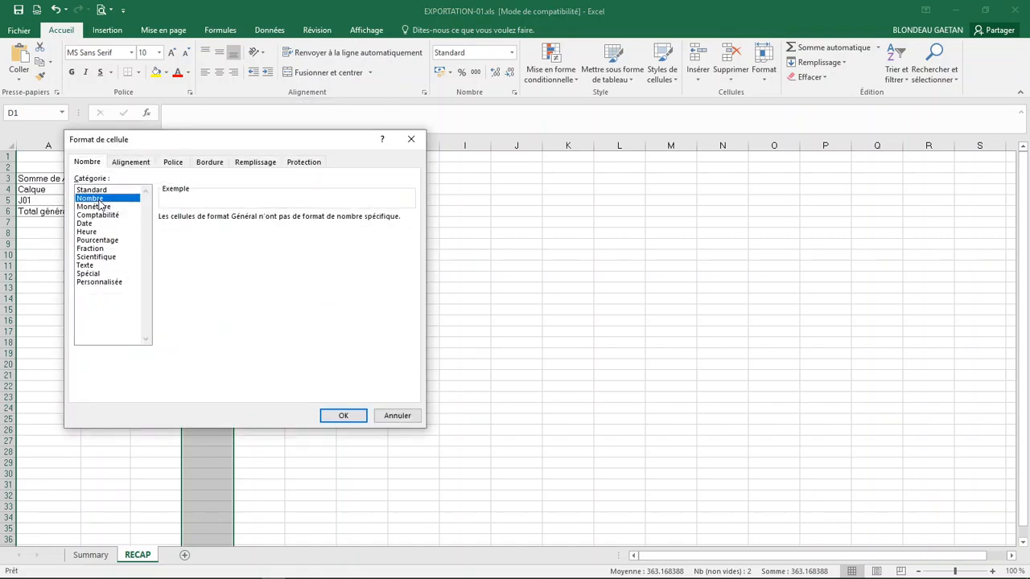
click(347, 416)
click(201, 300)
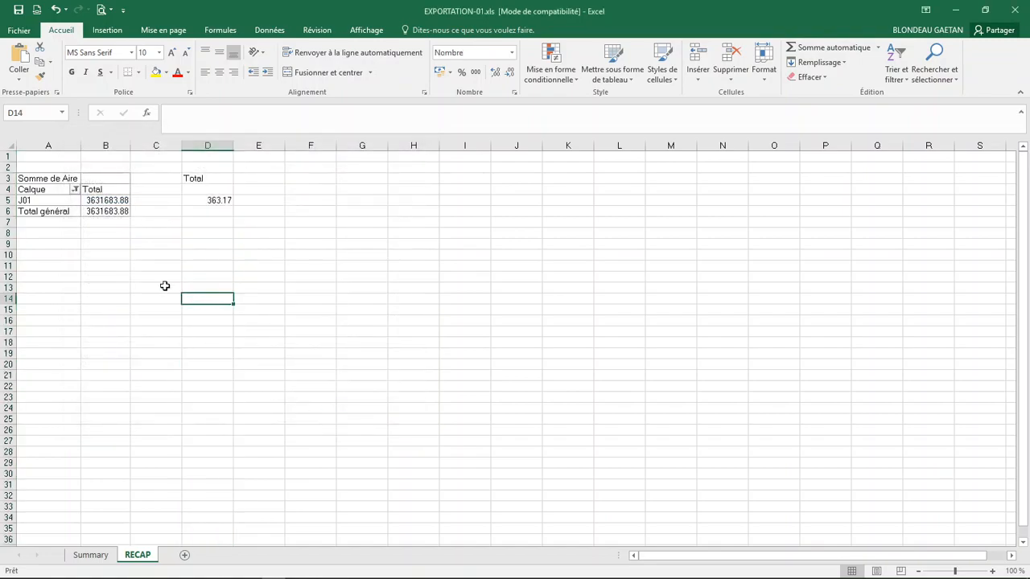
click(116, 240)
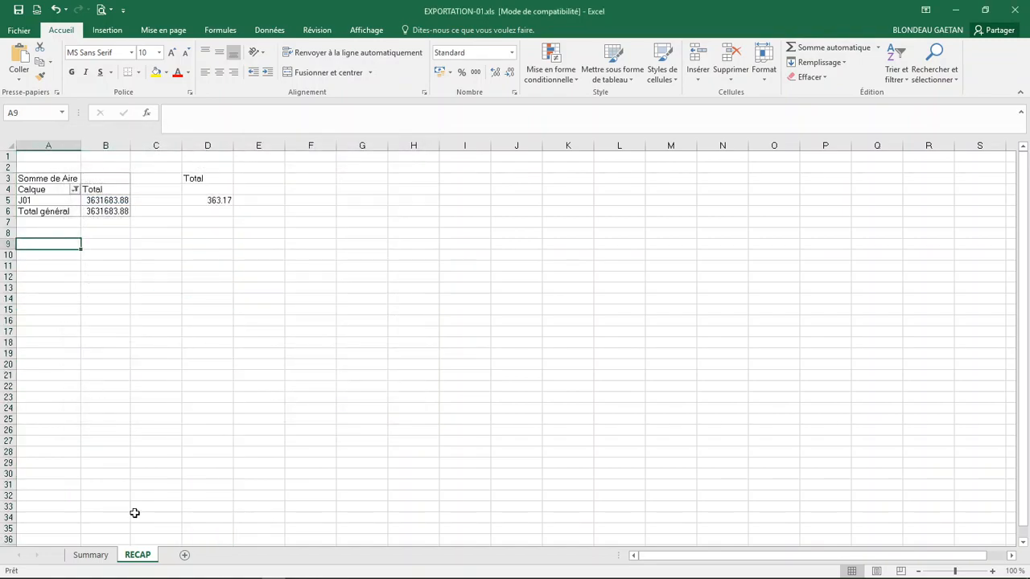
- Create a second pivot table from Summary columns A to AF, placed on the existing RECAP sheet at cell A10
click(87, 555)
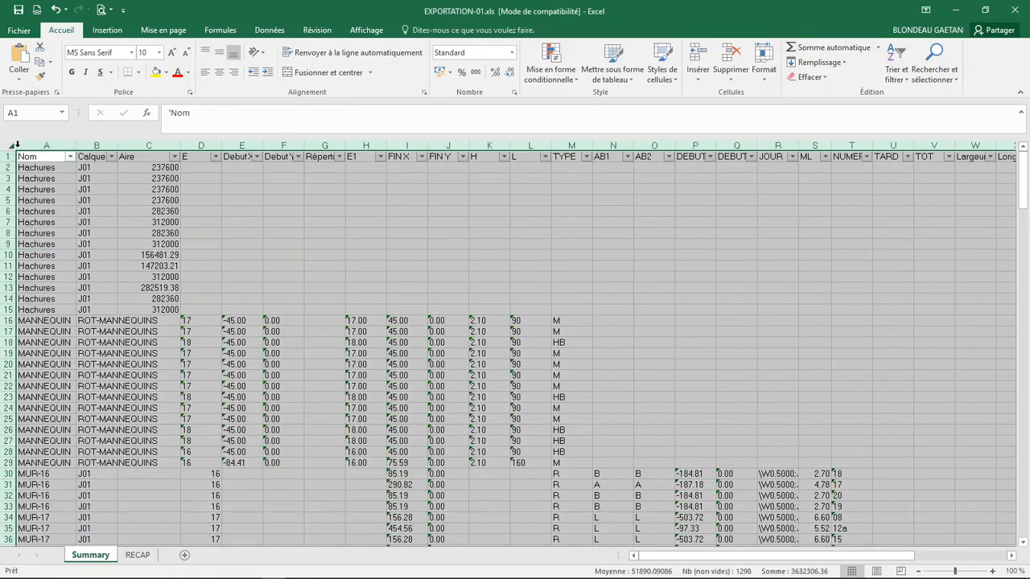
click(100, 34)
click(36, 66)
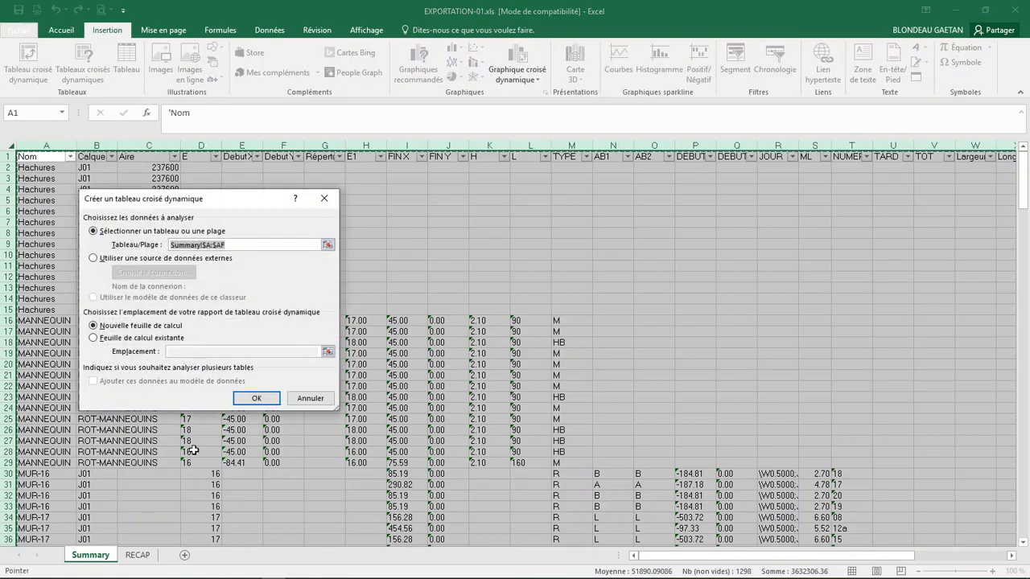
click(121, 339)
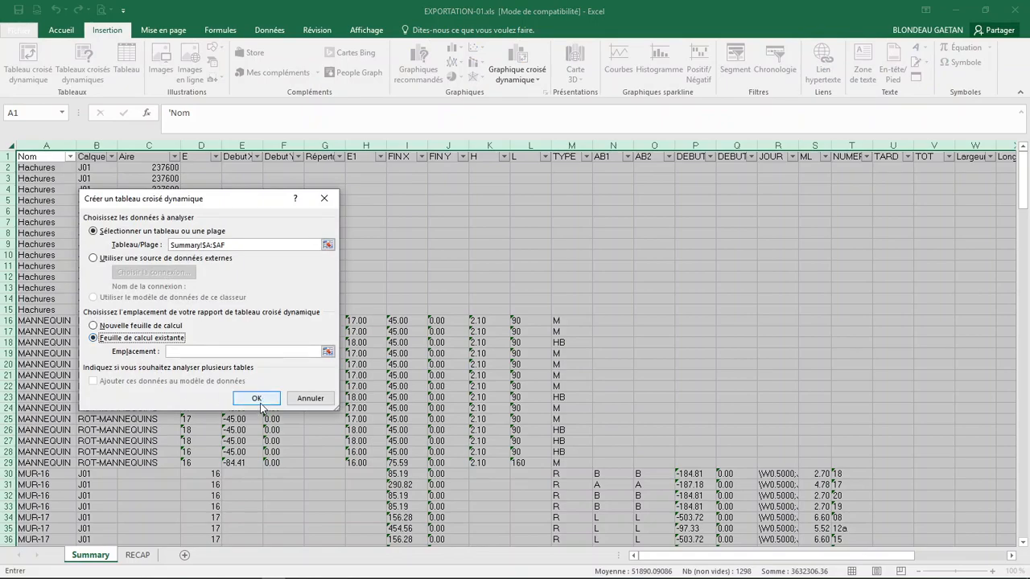
click(327, 351)
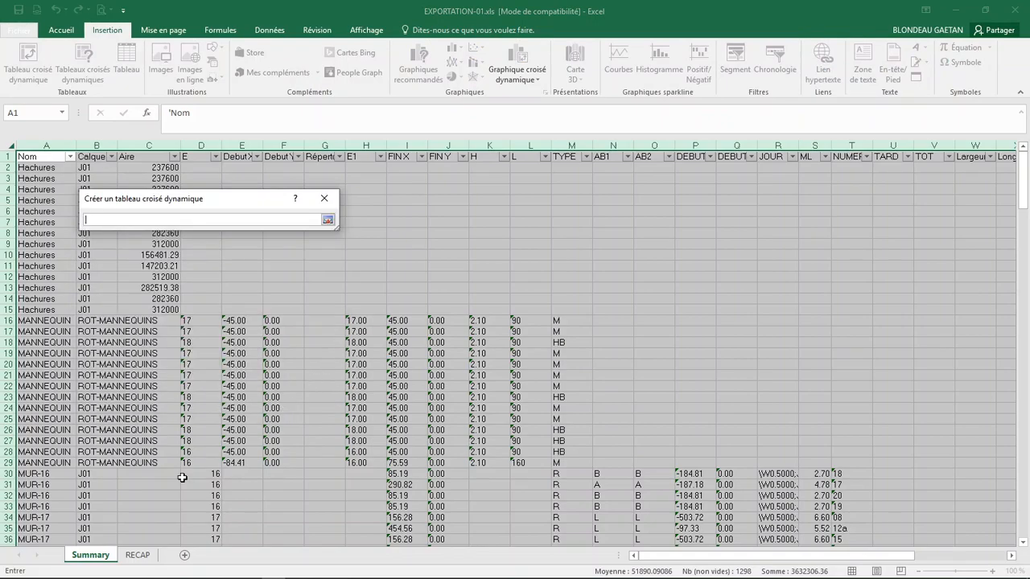
click(135, 559)
click(43, 258)
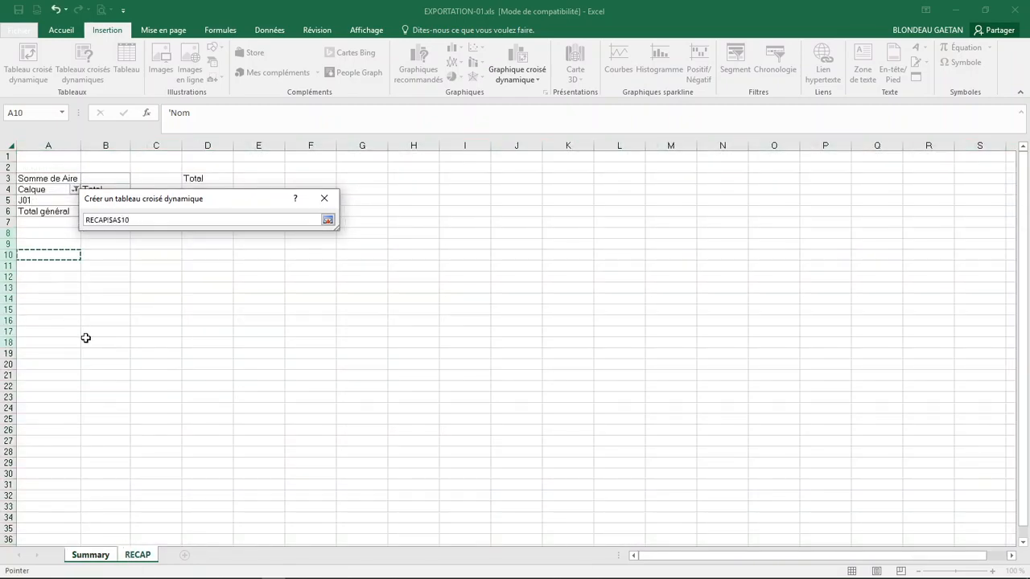
key(Return)
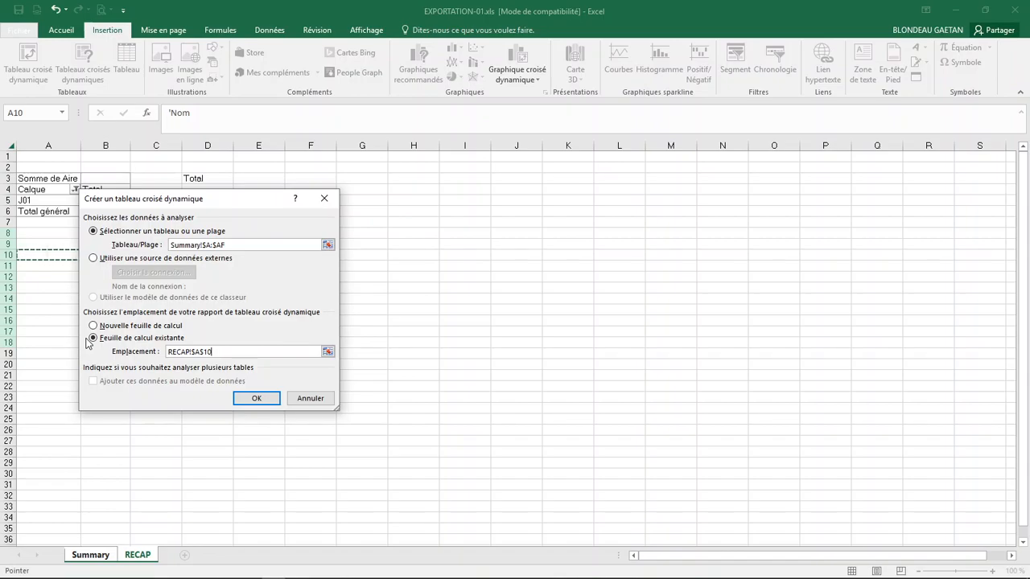
click(255, 398)
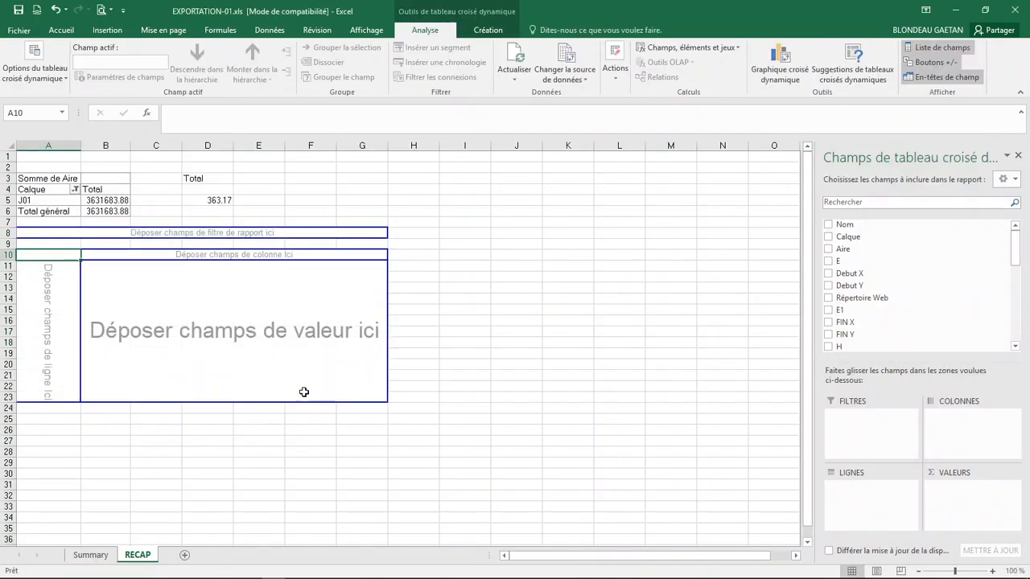
- Add Nom as the new pivot table's row field and filter it to MUR-16, MUR-17 and MUR-18
click(829, 225)
drag(837, 287, 273, 264)
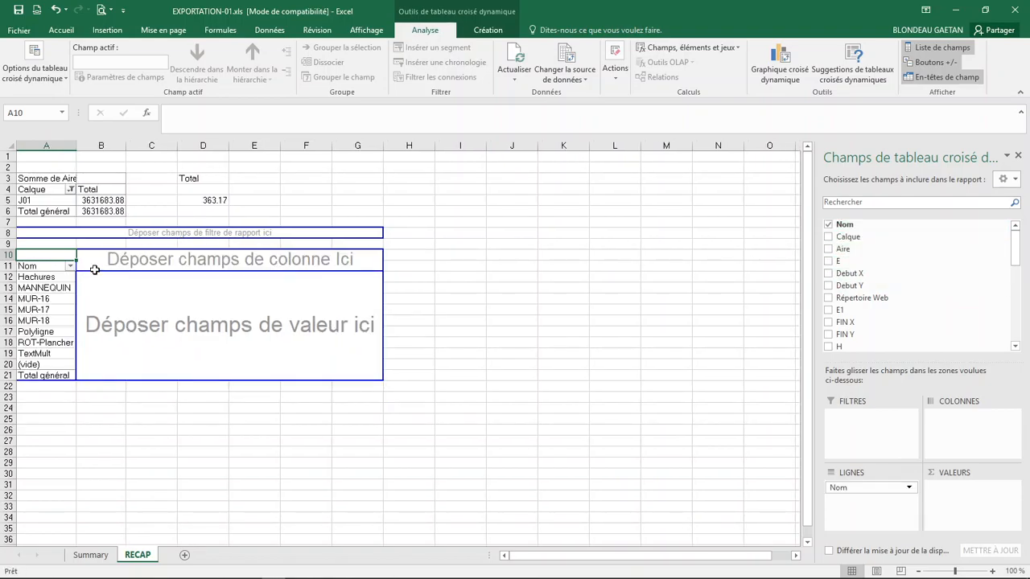
click(71, 266)
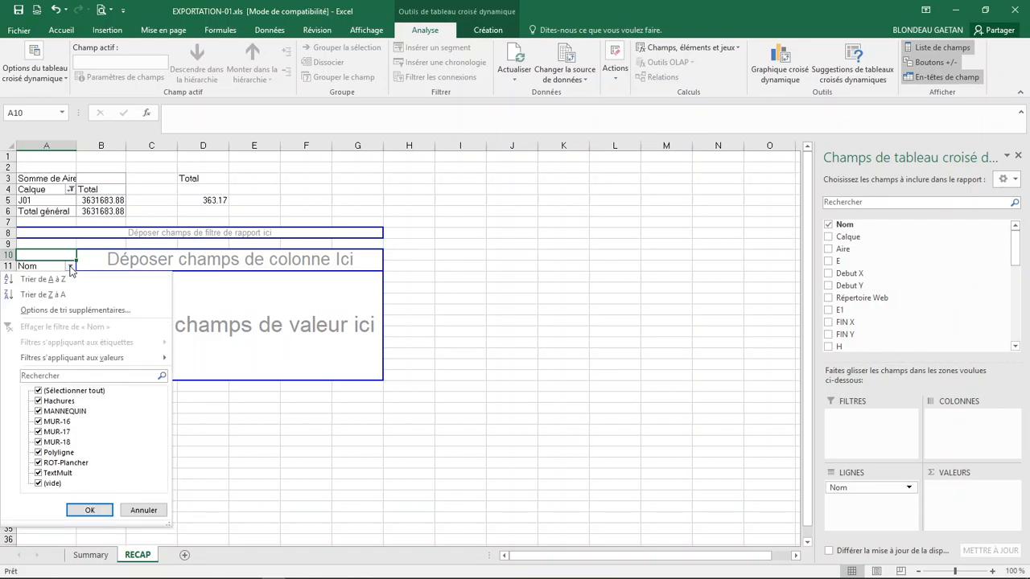
click(38, 390)
click(38, 422)
click(38, 432)
click(38, 443)
click(87, 510)
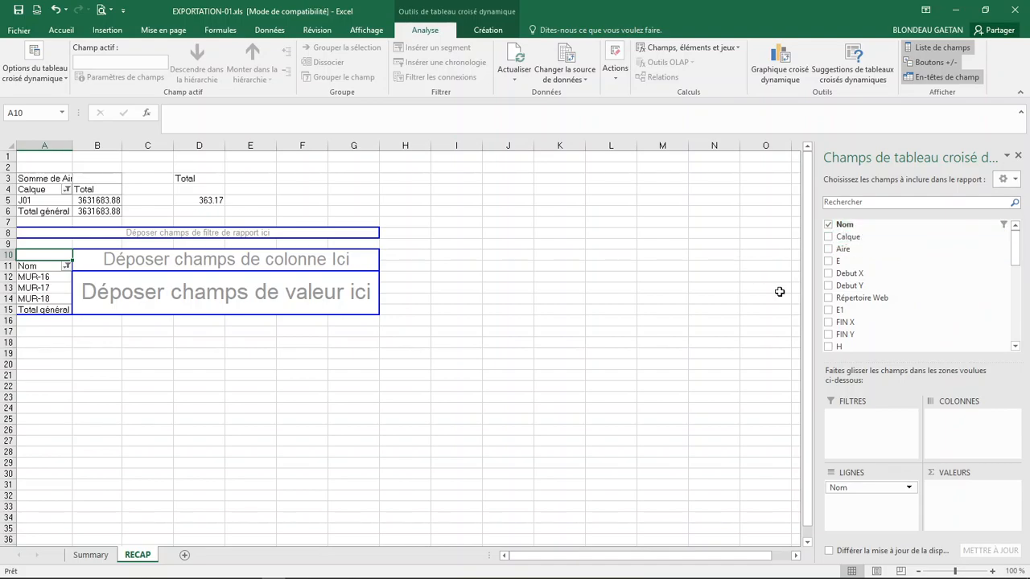
- Add Calque as a row field above Nom and ML as the value field of the second pivot table
click(829, 236)
drag(883, 504, 886, 481)
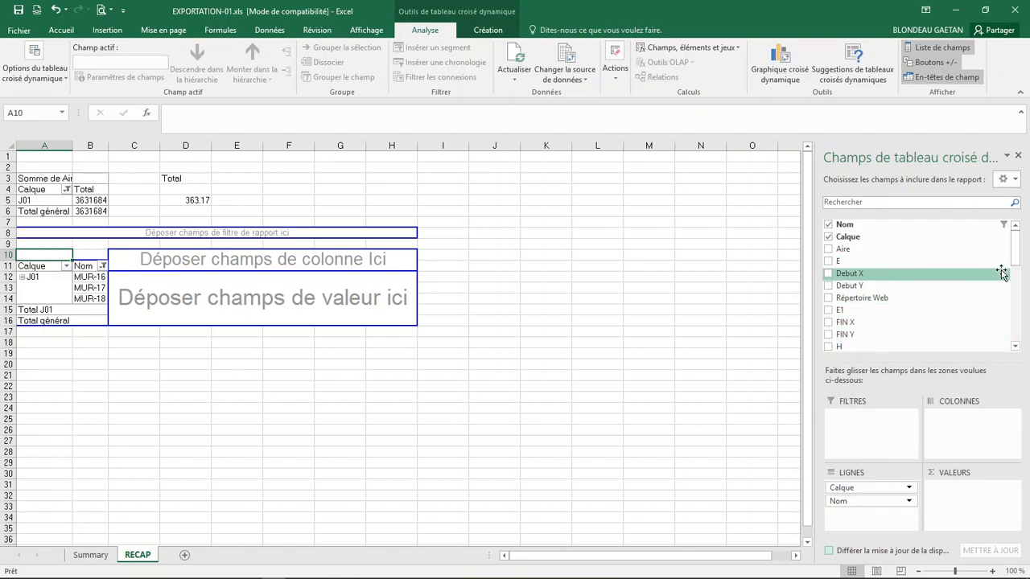
drag(1015, 266, 1021, 306)
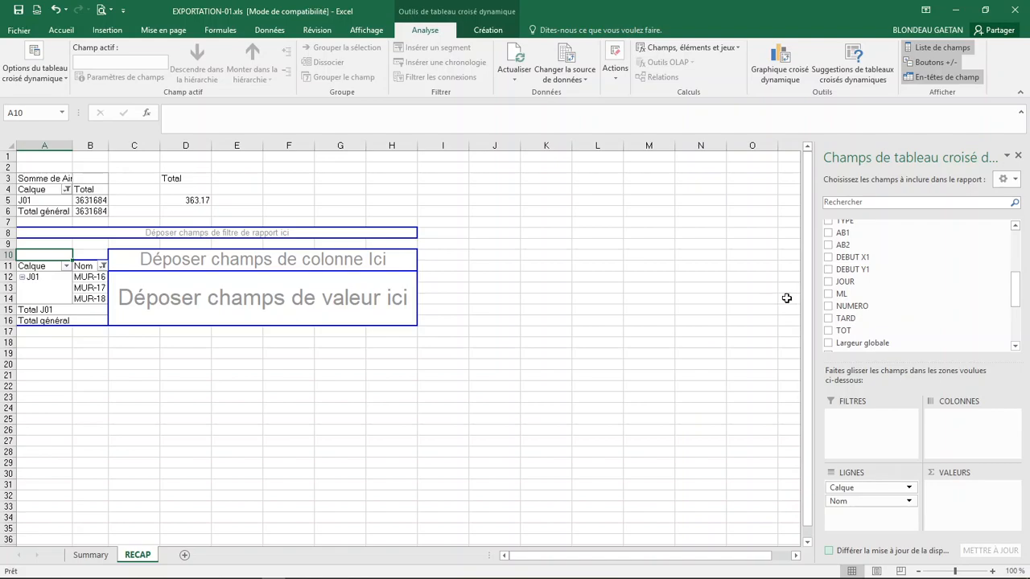
click(828, 293)
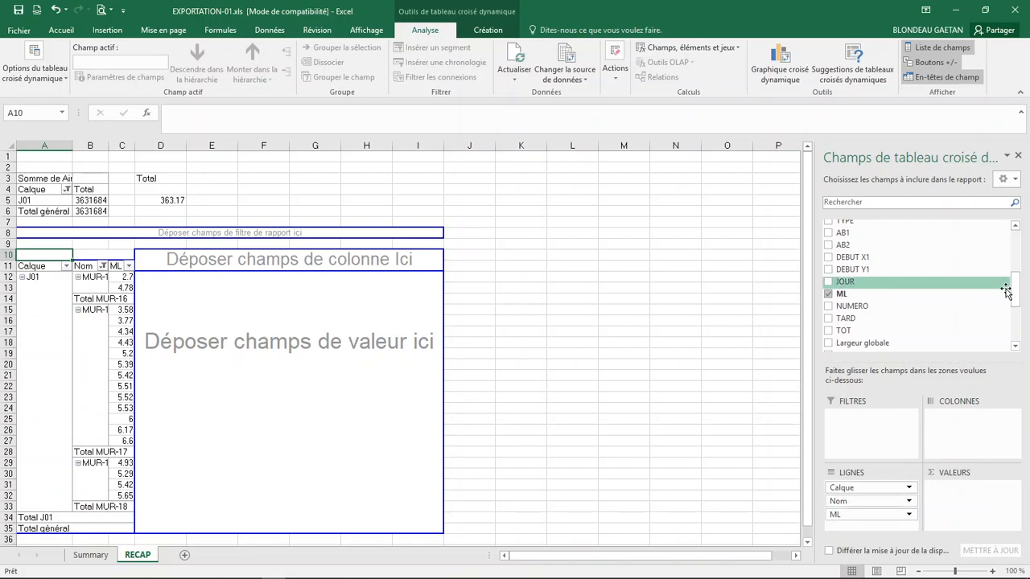
scroll(1018, 296, down, 1)
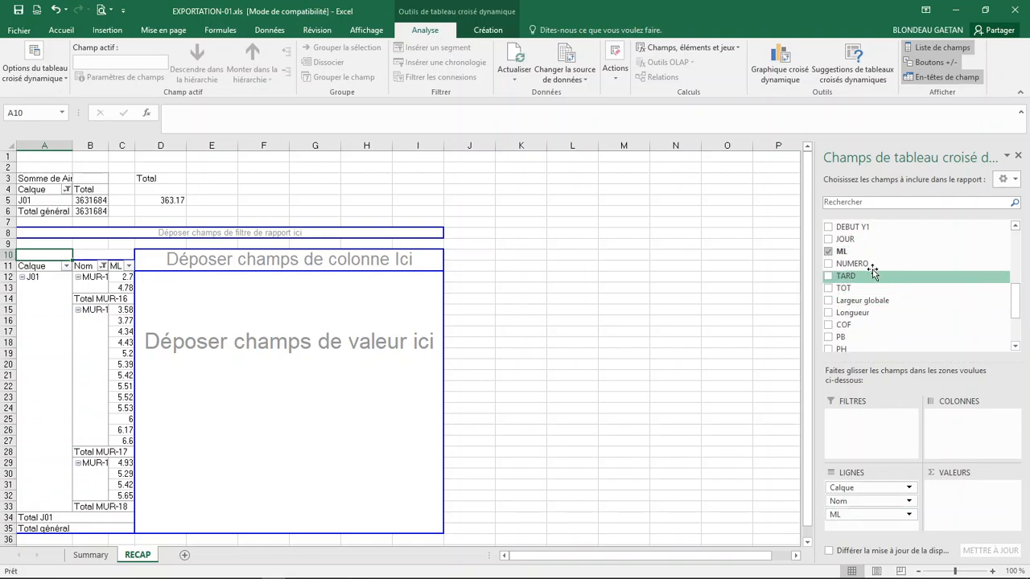
drag(871, 516, 957, 507)
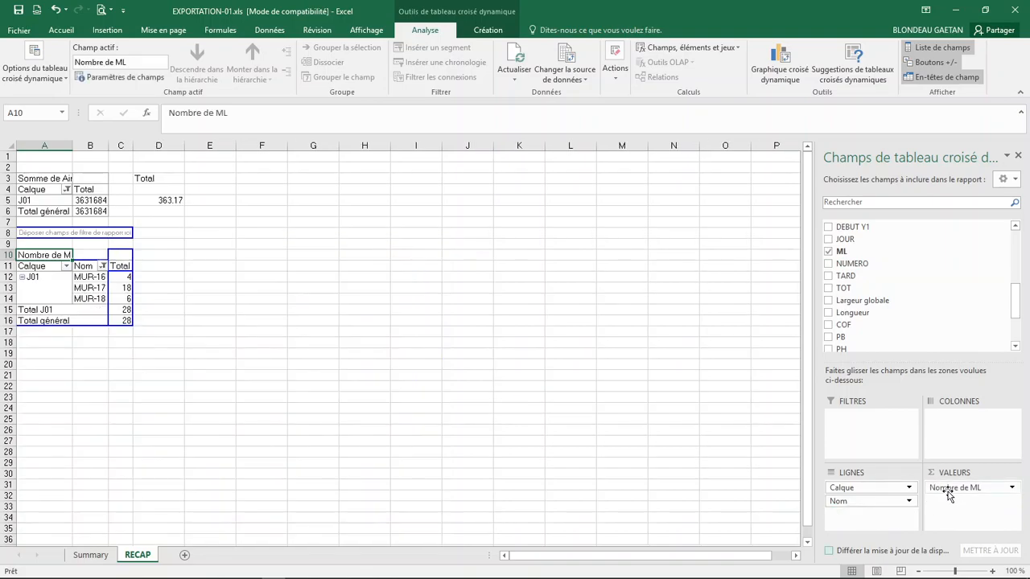
- Summarize the second pivot table's ML value field by Somme instead of Nombre
click(950, 489)
click(946, 489)
click(943, 489)
click(935, 474)
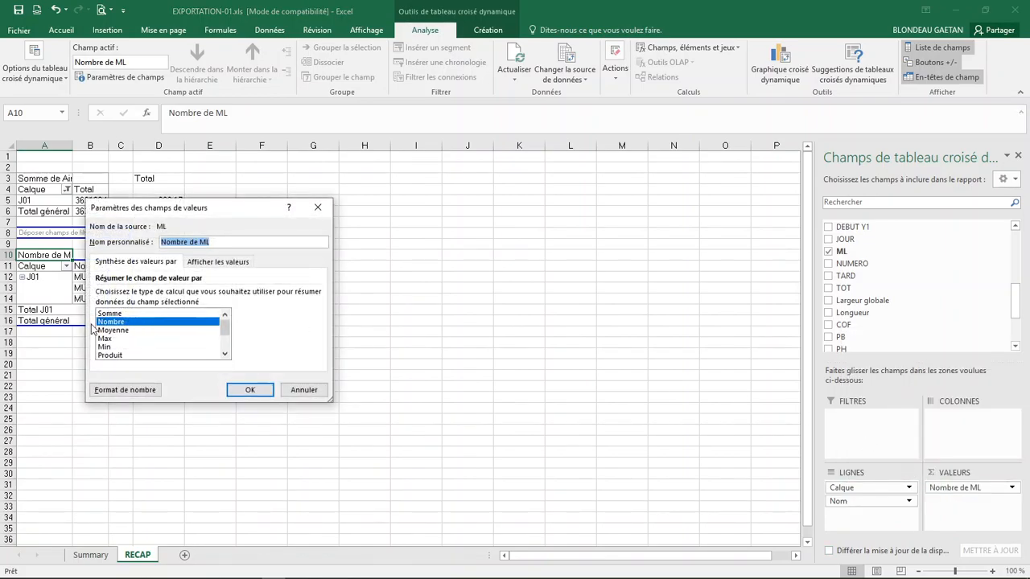
click(114, 314)
click(244, 391)
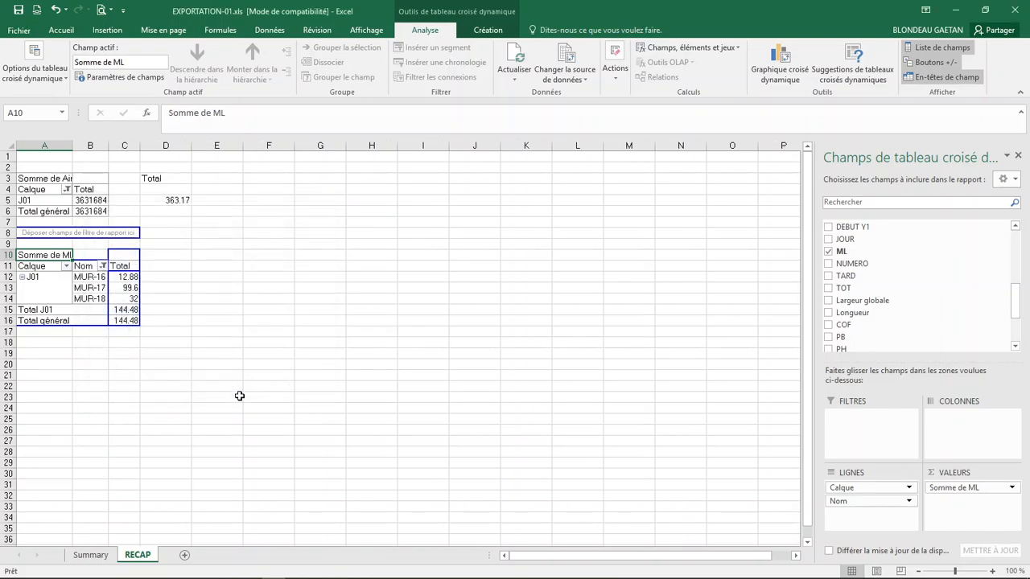
click(114, 354)
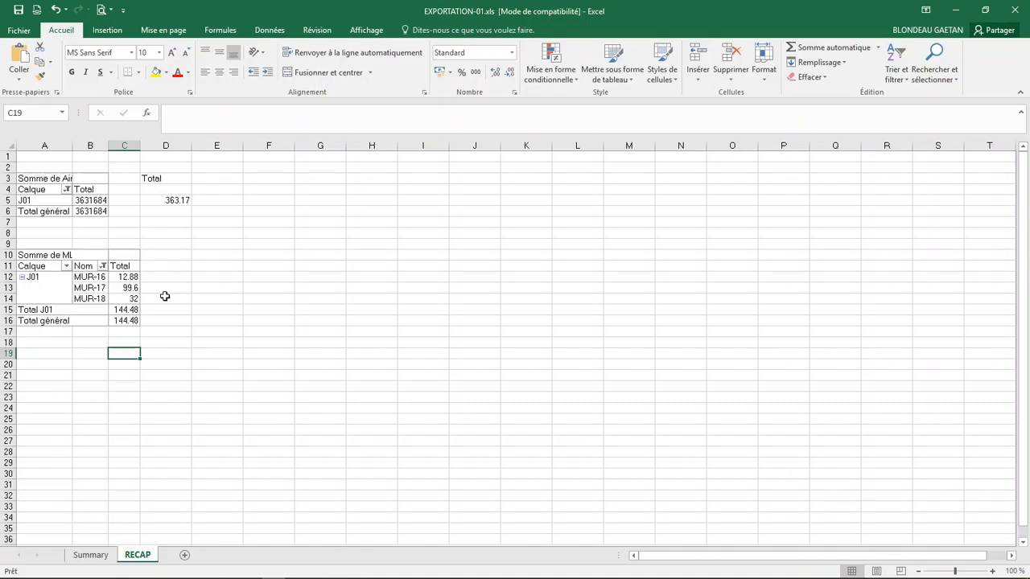
- Move the Total heading and its area result from D3:D5 to E3:E5 and center their contents
drag(178, 177, 221, 202)
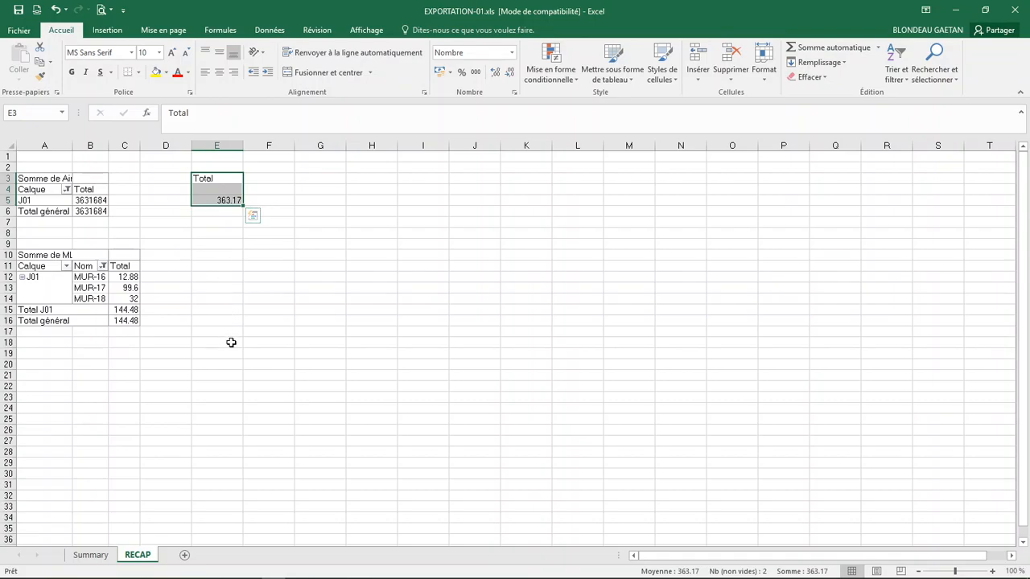
click(219, 72)
- Link cell E16 to the overall ML total of the second pivot table
click(214, 318)
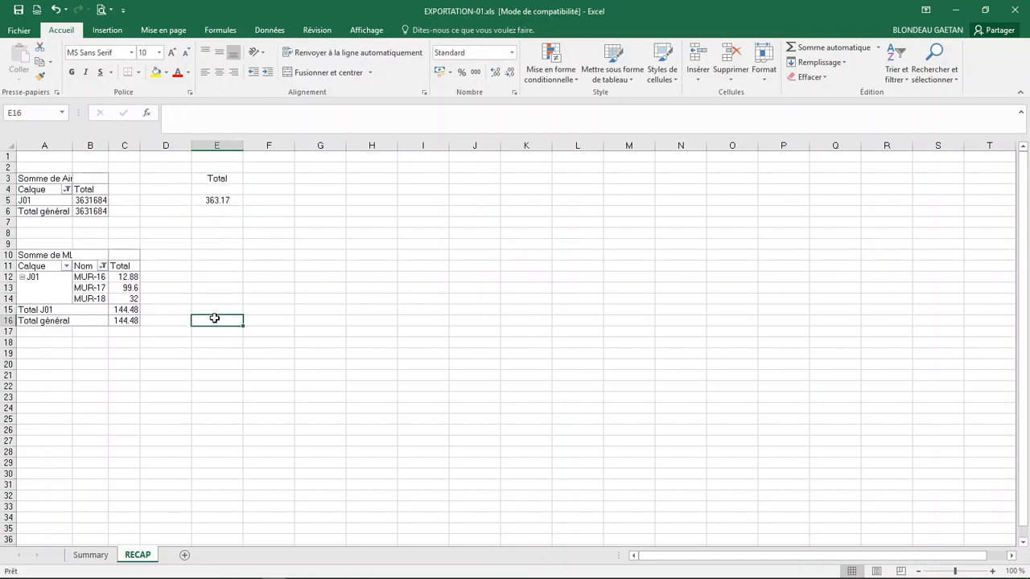
text(=)
click(126, 320)
key(Return)
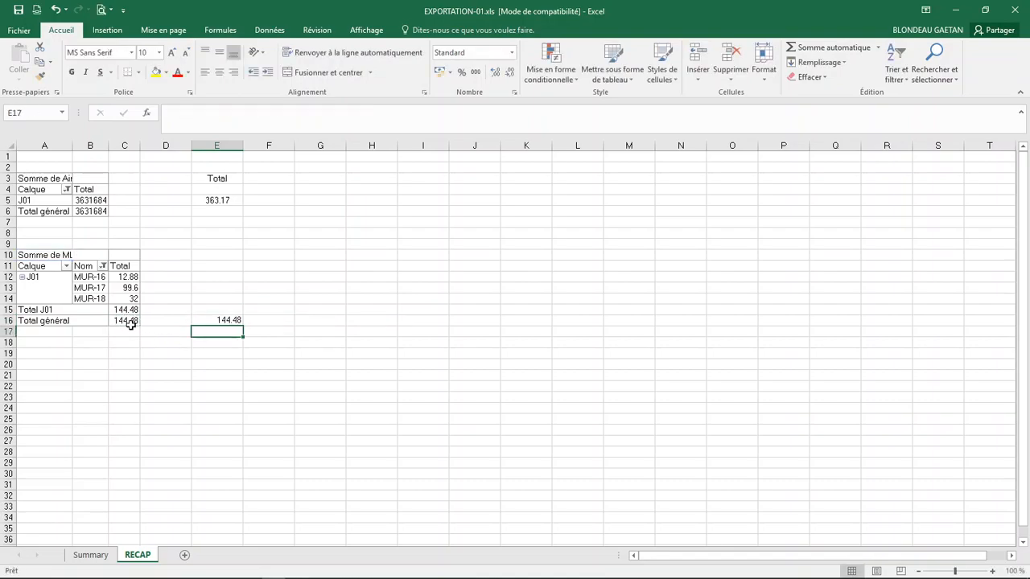
key(Up)
key(Up)
key(Up)
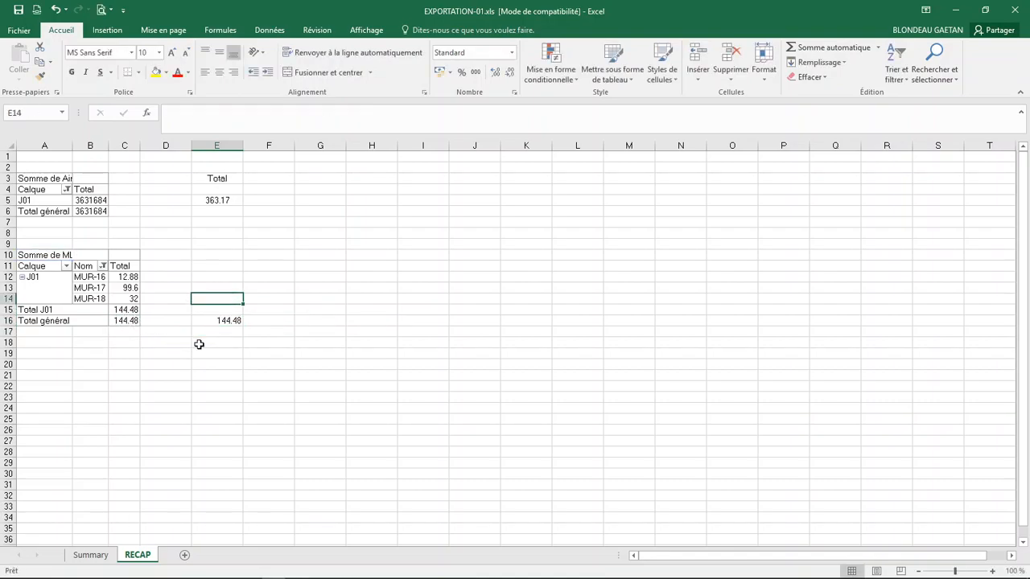
key(Up)
key(Up)
key(Up)
key(Up)
key(Up)
key(Up)
key(Down)
key(Down)
key(Down)
key(Down)
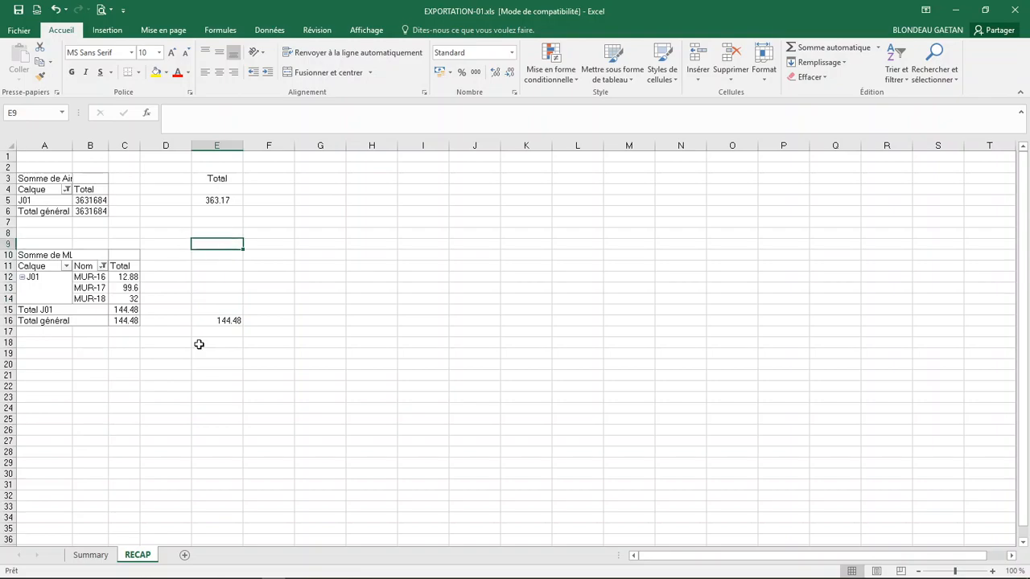
key(Down)
key(Down)
key(Down)
key(Down)
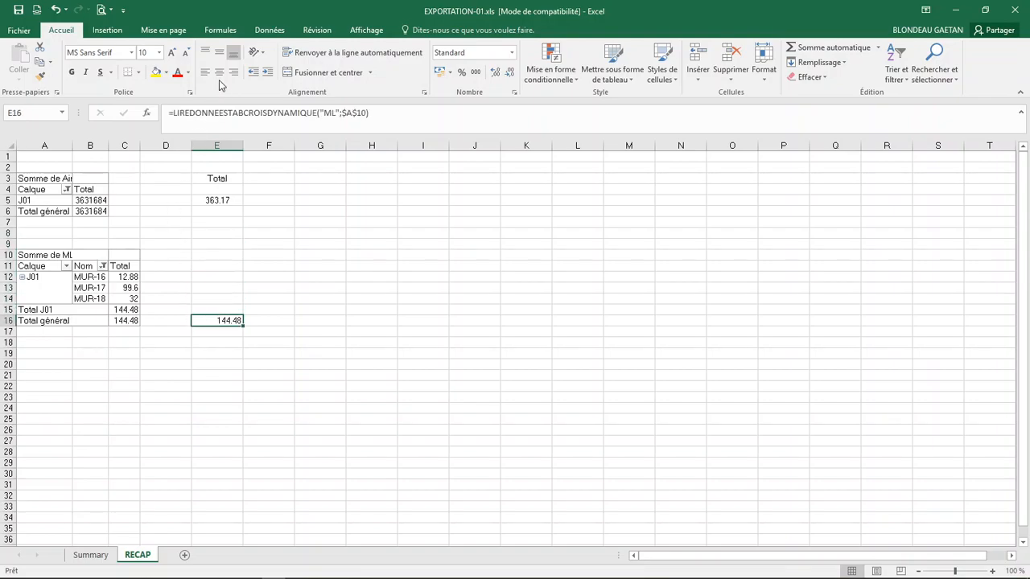
- Add the heading CADENCE in F3 beside Total and enter 80 in F5 for the area row
click(266, 182)
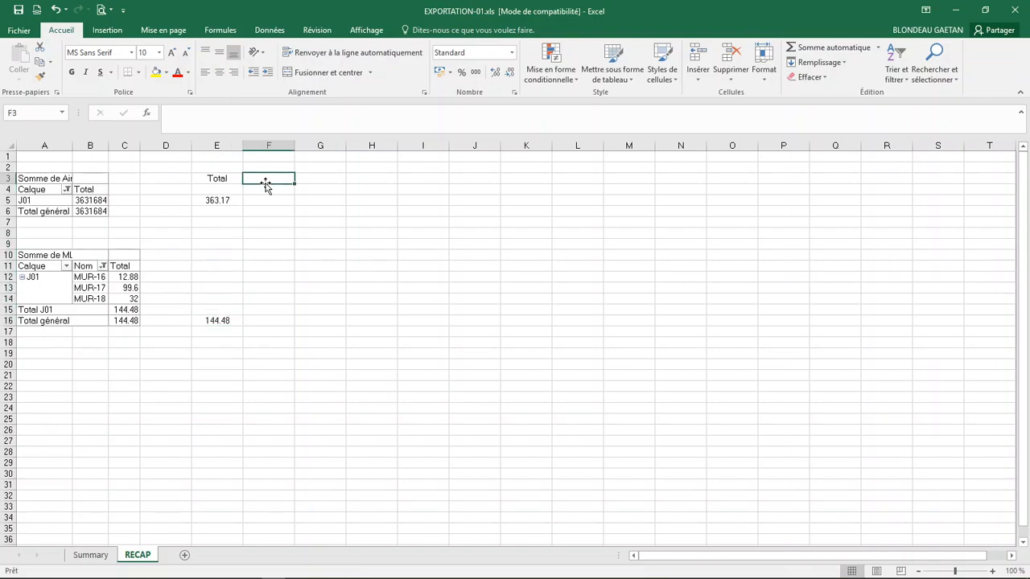
text(CADENCE)
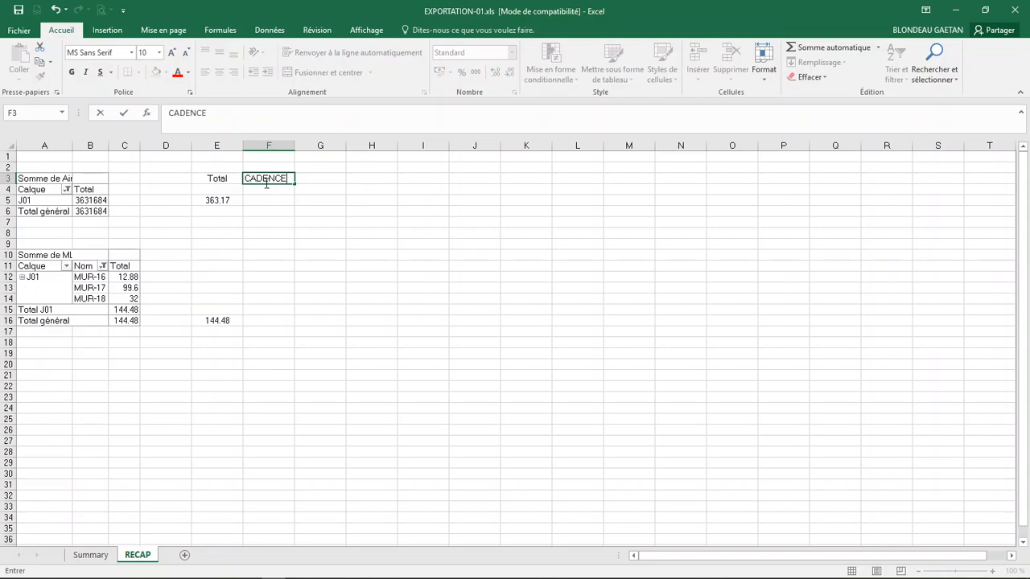
key(Tab)
key(Tab)
key(Down)
key(Down)
key(Left)
key(Left)
key(Left)
key(Right)
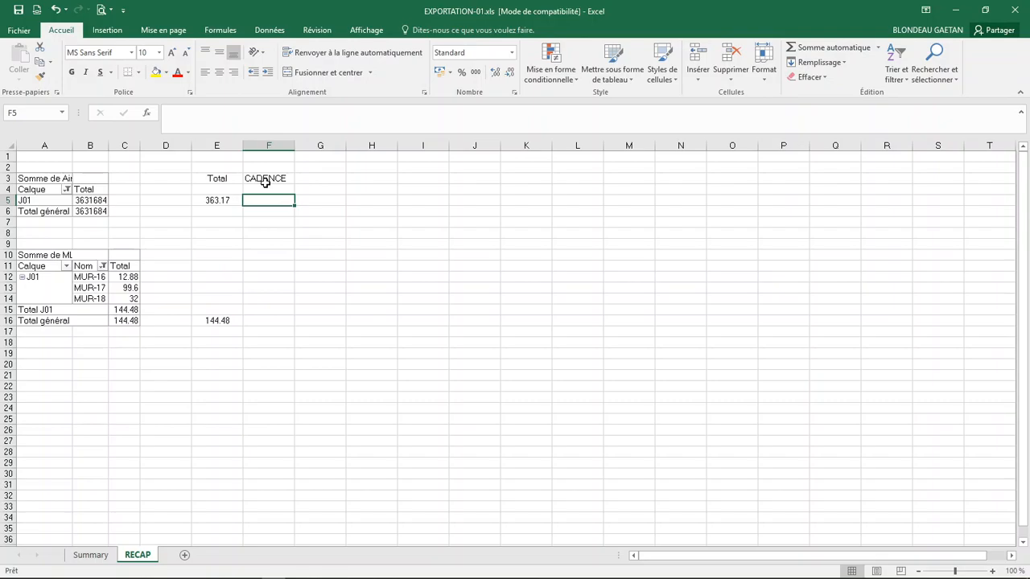
text(80)
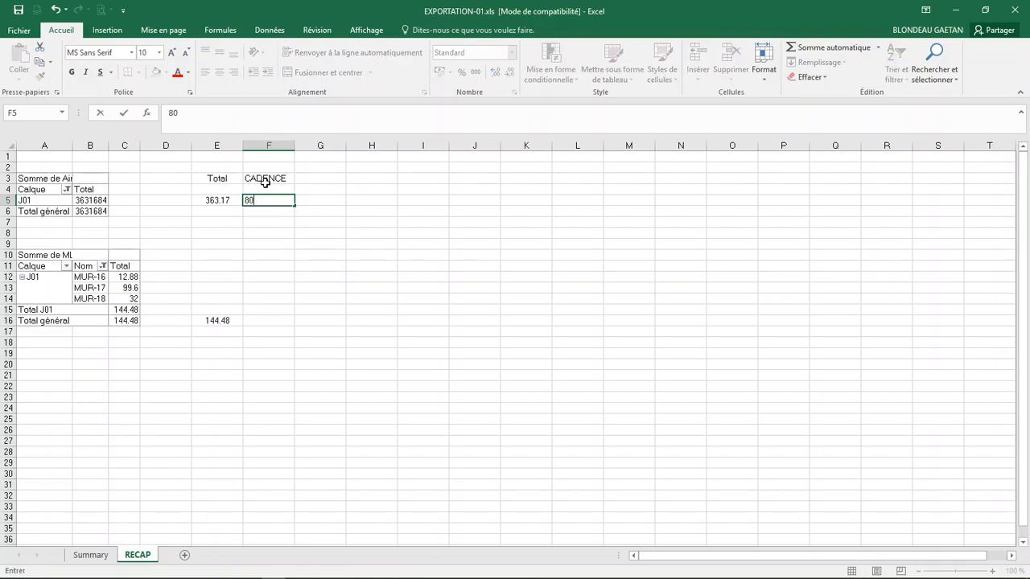
key(Return)
- Enter a cadence of 25 in F16 beside the wall length total
key(Down)
key(Down)
key(Down)
key(Down)
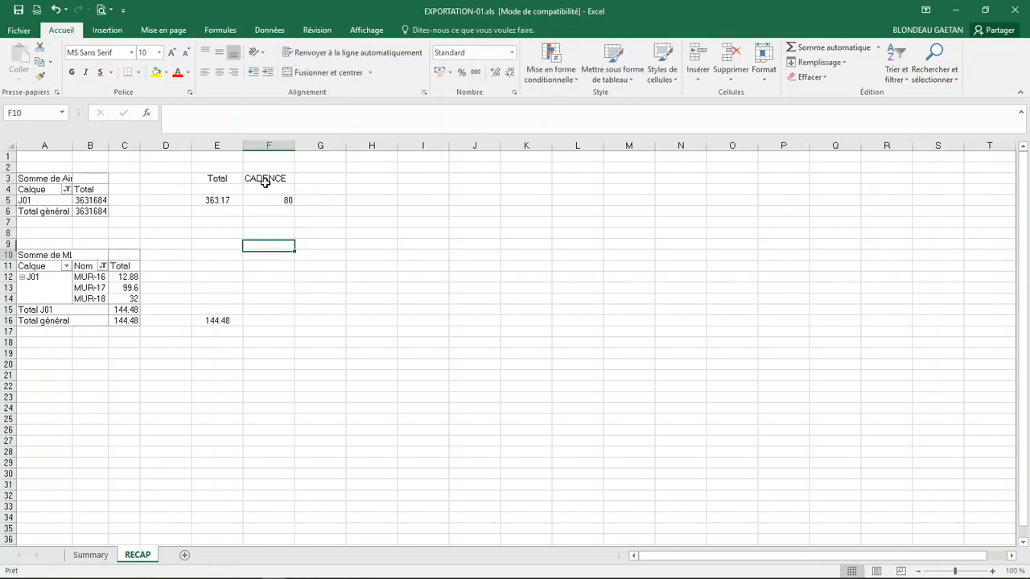
key(Down)
key(Down)
key(Down)
key(Down)
key(Down)
key(Down)
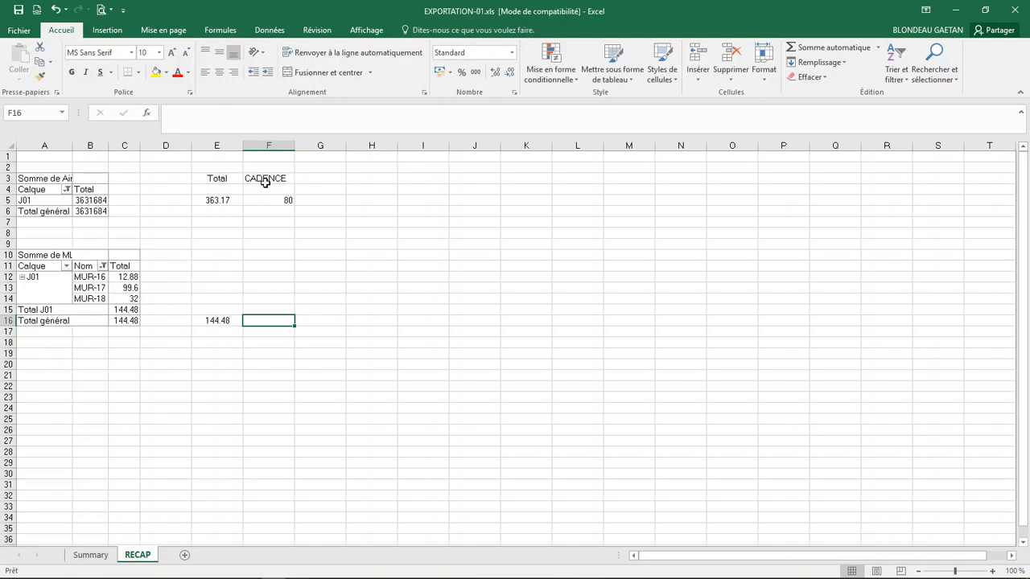
text(25)
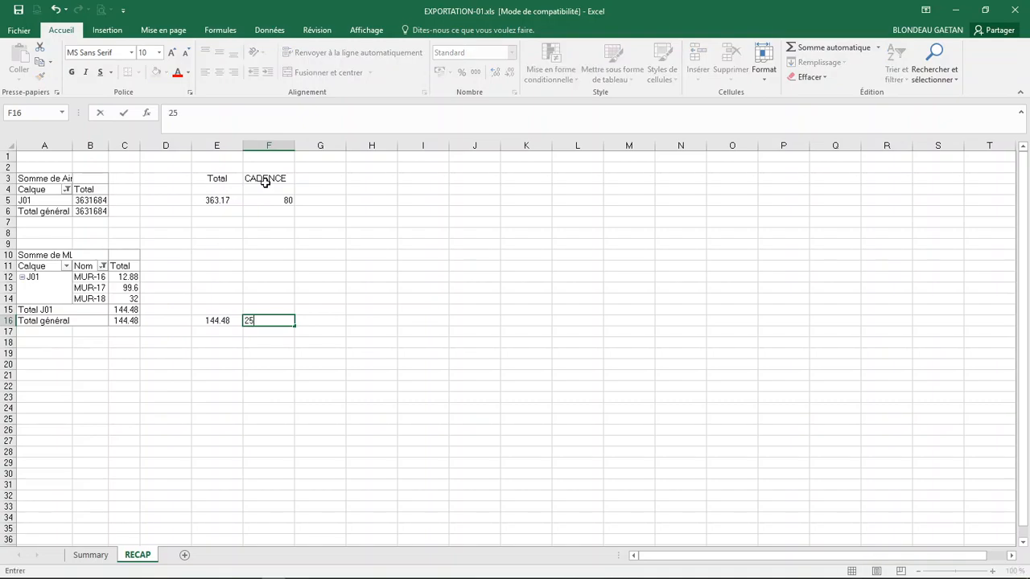
key(Up)
- Add the heading Jour in G3 beside CADENCE
key(Up)
key(Up)
key(Up)
key(Up)
key(Up)
key(Up)
key(Up)
key(Up)
key(Up)
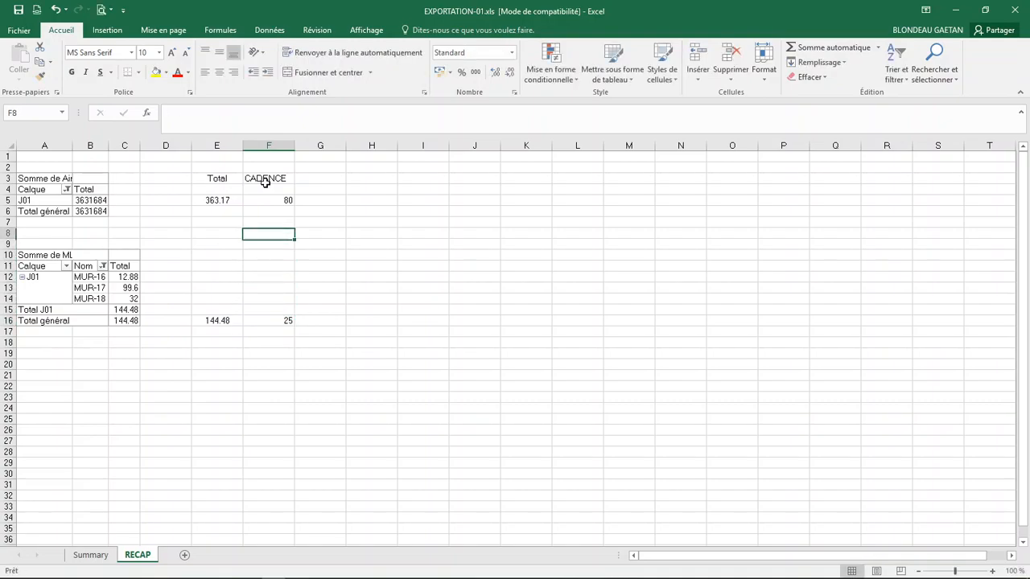
key(Up)
key(Up)
key(Up)
key(Up)
key(Right)
key(Down)
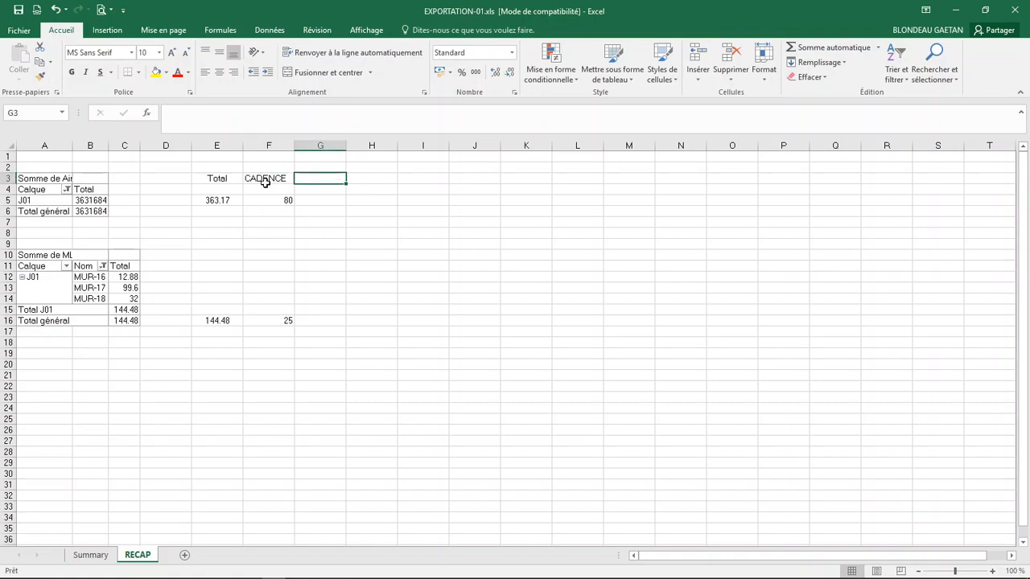
text(Jour)
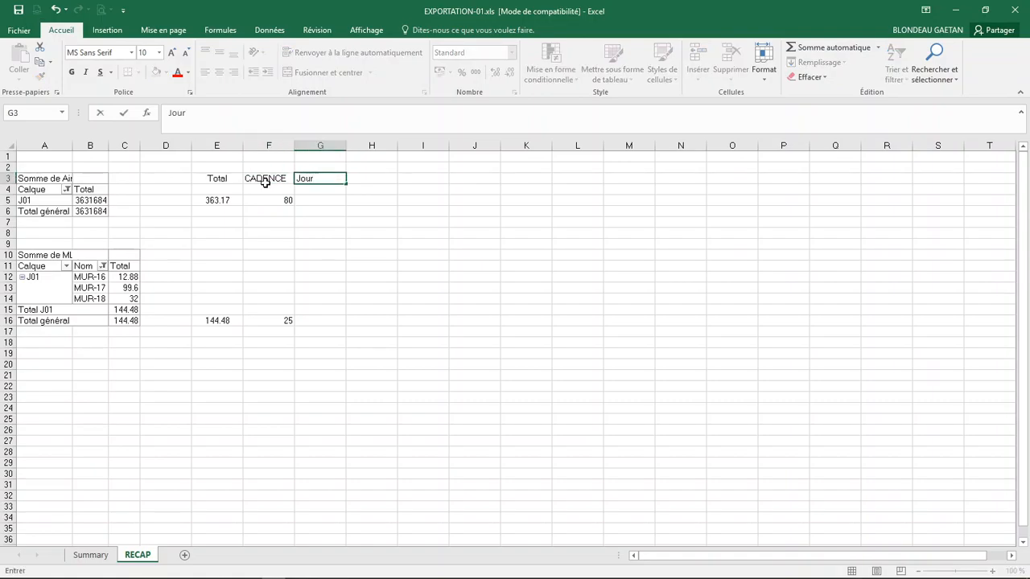
key(Return)
- Calculate the number of days in G5 by dividing the area total by its cadence, =E5/F5
text(=)
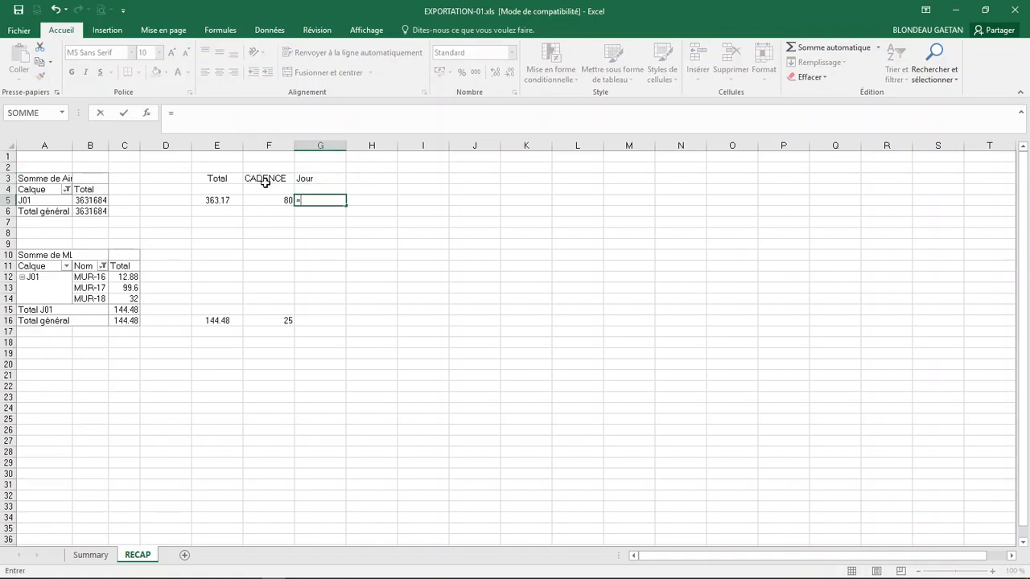
click(221, 199)
text(/)
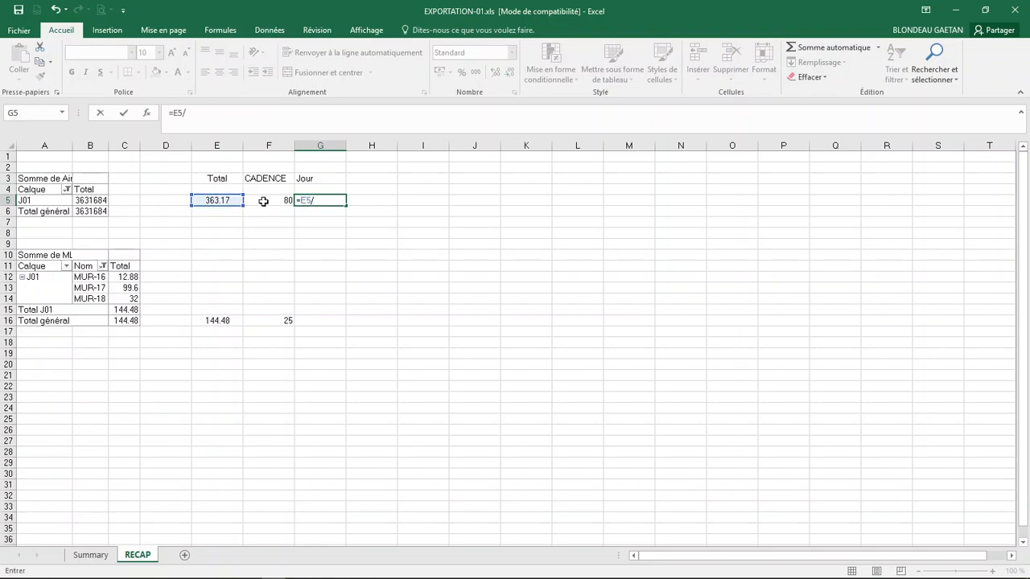
click(265, 202)
key(Return)
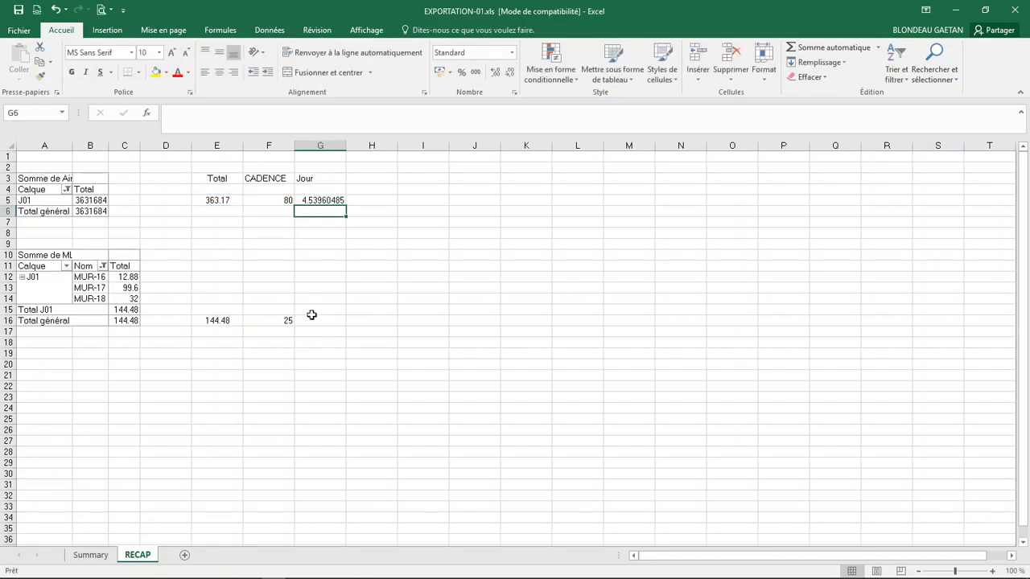
- Copy the day calculation from G5 to G16 for the wall length row
key(Up)
key(ctrl+c)
key(Down)
key(Down)
key(Down)
key(Down)
key(Down)
key(Down)
key(Down)
key(Down)
key(Down)
key(Down)
key(Down)
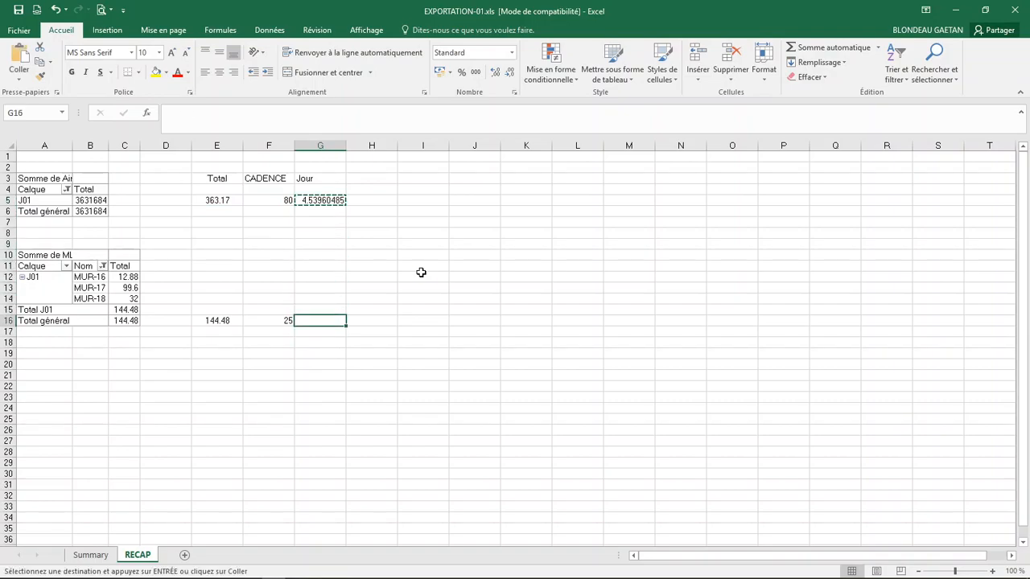
key(ctrl+v)
- Round the days in G5 up to a whole number with the formula =PLAFOND(E5/F5;1)
key(Up)
key(Up)
key(Up)
key(Up)
key(Up)
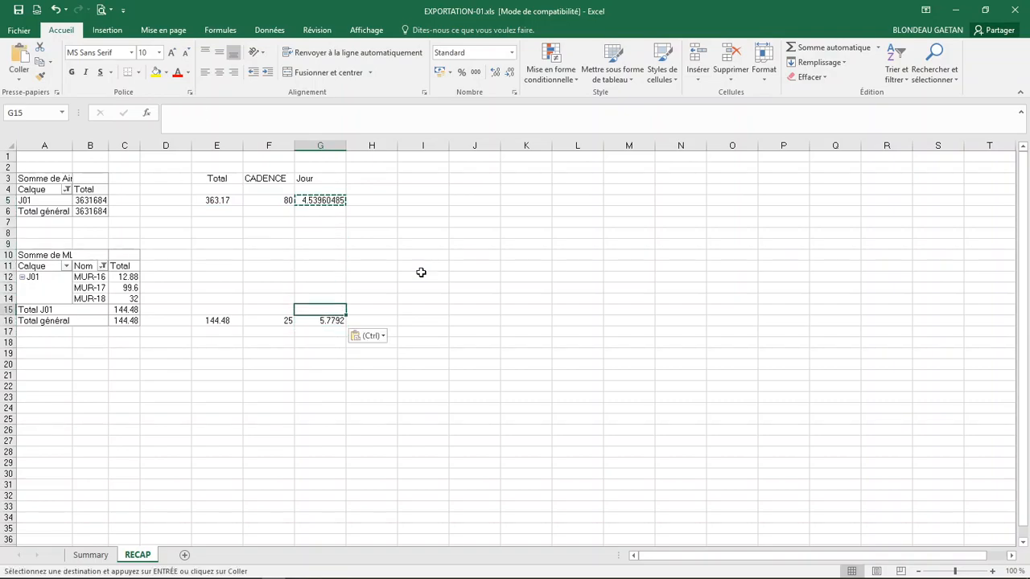
key(Up)
key(Up)
key(Up)
key(Up)
key(Up)
key(Up)
key(Up)
key(Up)
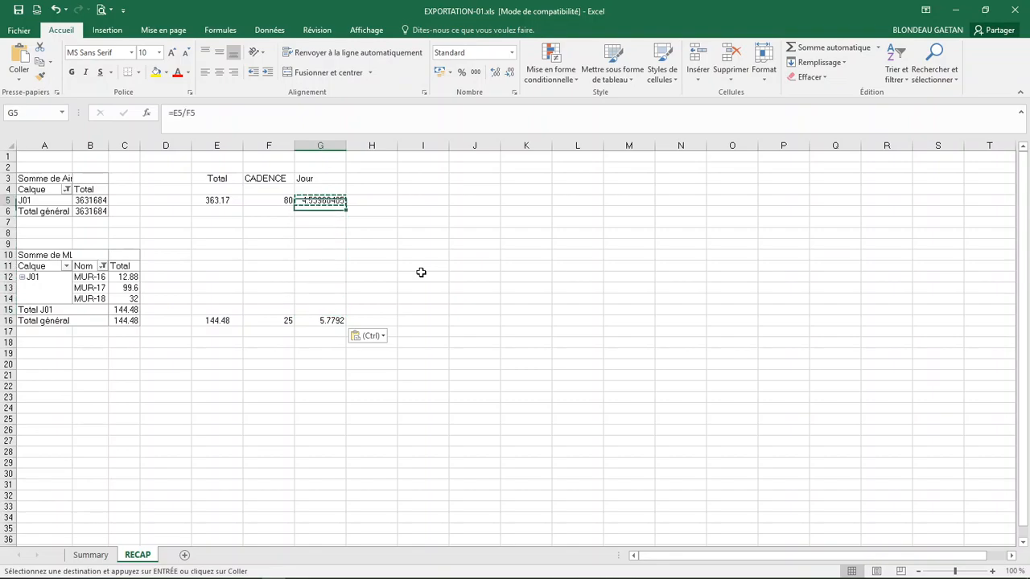
key(Down)
key(Down)
key(Down)
key(Down)
key(Down)
key(Down)
key(Down)
key(Down)
key(Down)
key(Down)
key(Down)
key(Down)
key(Down)
key(Up)
key(Up)
key(Up)
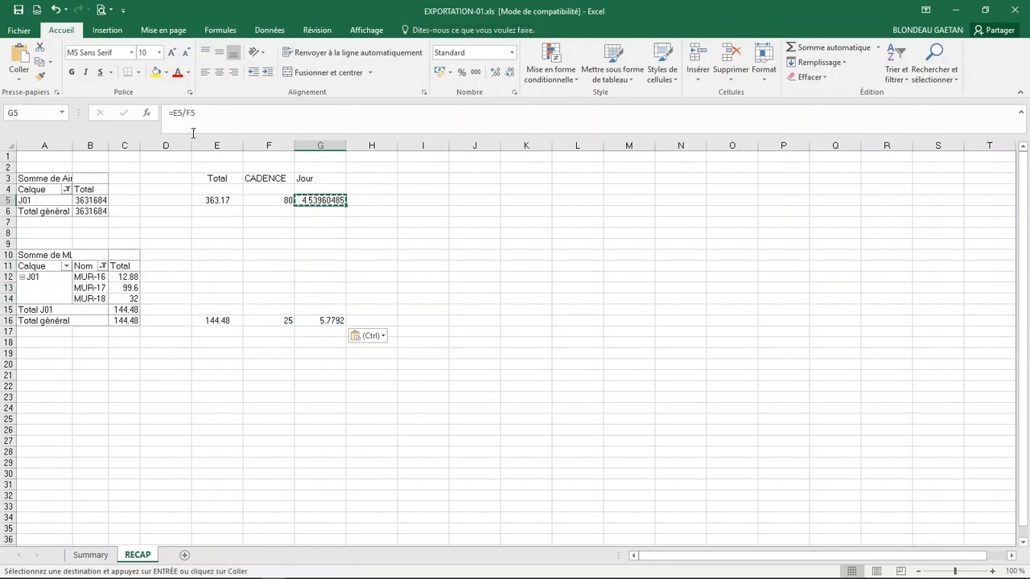
click(172, 112)
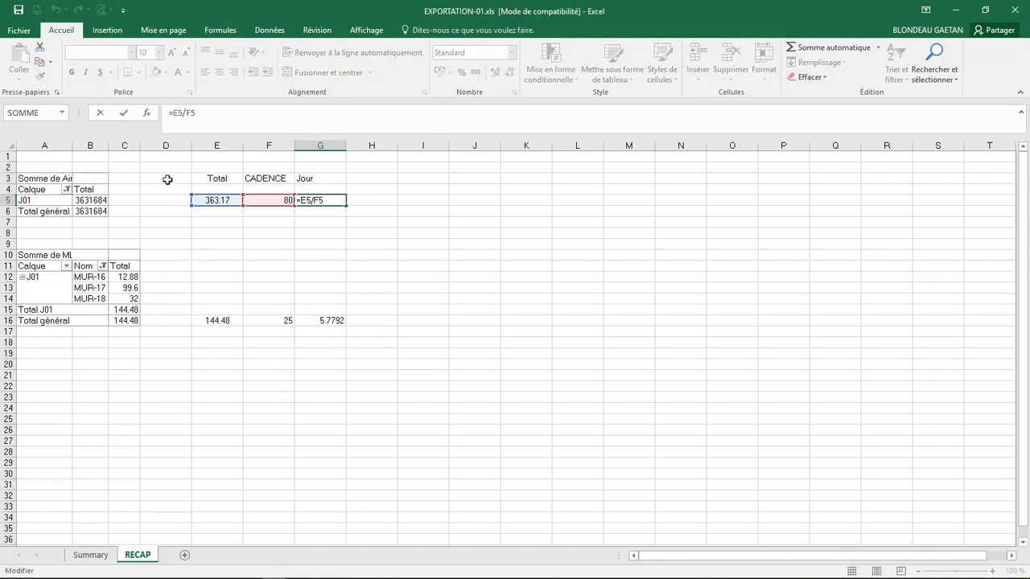
text(plafond()
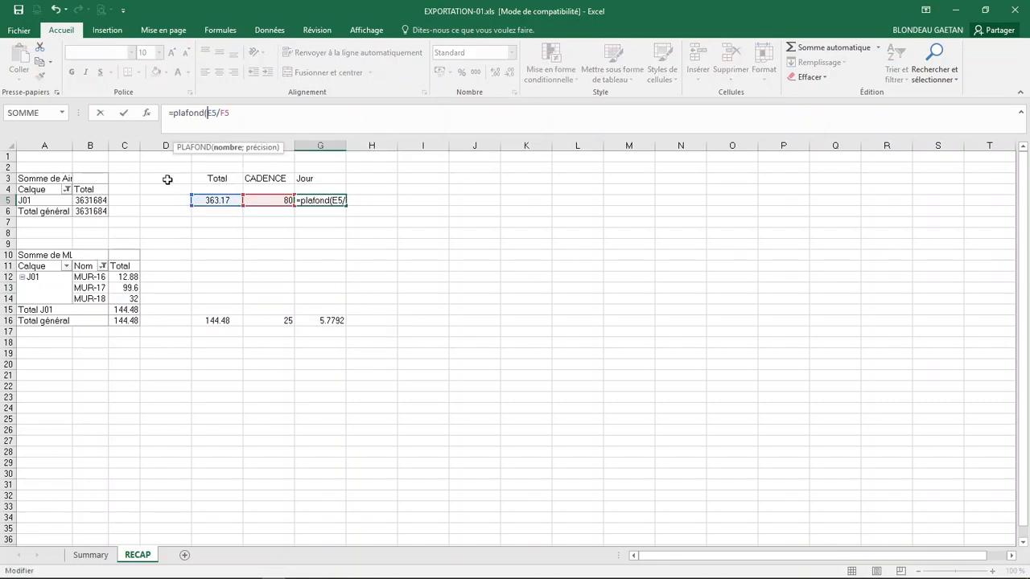
click(231, 112)
text(;1))
key(Return)
key(Up)
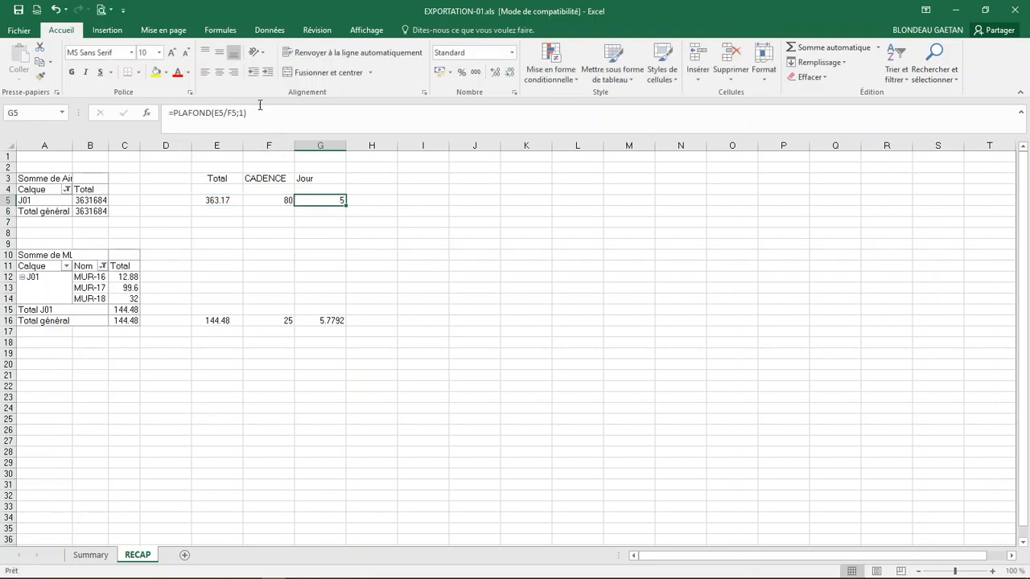
- Center the contents of column G and copy the rounded-up day formula from G5 to G16
click(328, 140)
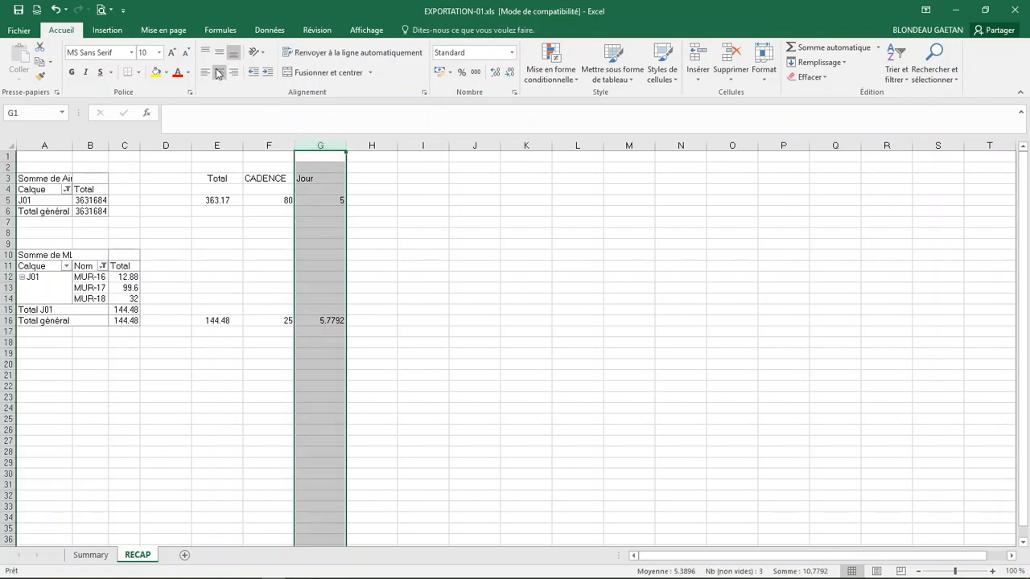
click(319, 200)
key(ctrl+c)
key(Down)
key(Down)
key(Down)
key(Down)
key(Down)
key(Down)
key(Down)
key(Down)
key(Down)
key(Down)
key(Down)
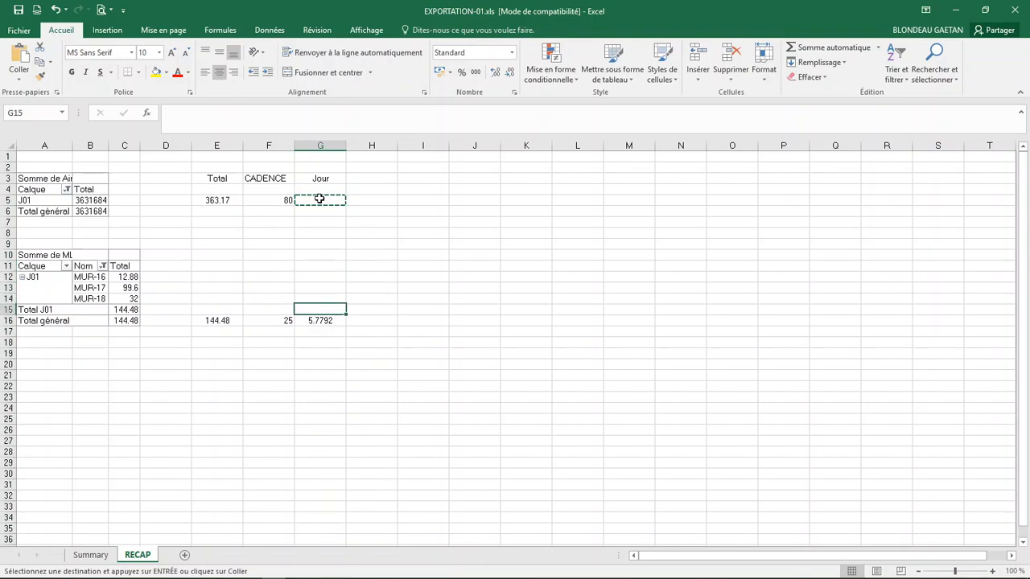
key(ctrl+v)
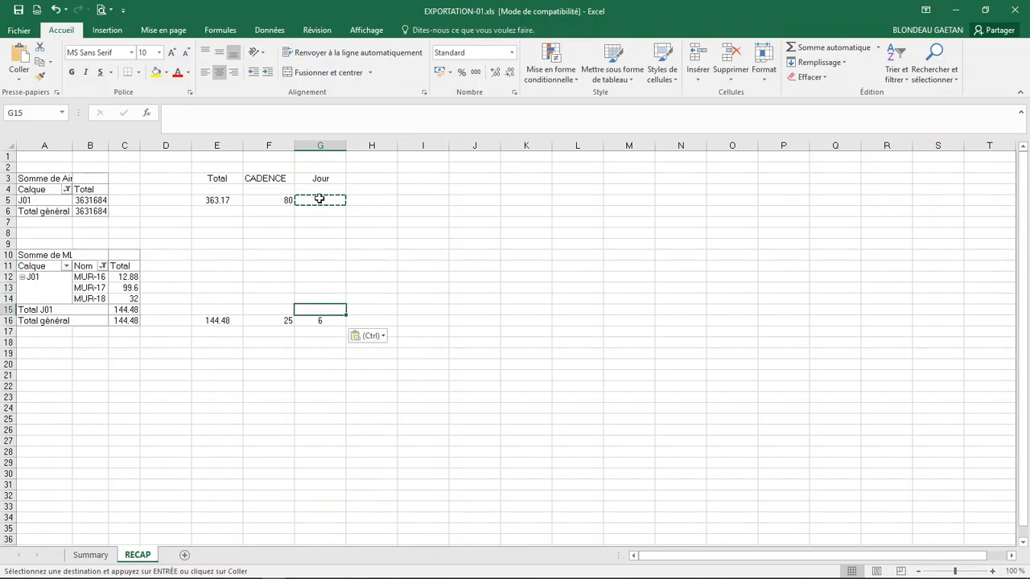
key(Escape)
- Add the heading Cycle in H3 beside Jour
key(Up)
key(Up)
key(Up)
key(Up)
key(Up)
key(Up)
key(Up)
key(Up)
key(Up)
key(Up)
key(Up)
key(Up)
key(Up)
key(Up)
key(Up)
key(Down)
key(Down)
key(Right)
text(CJ)
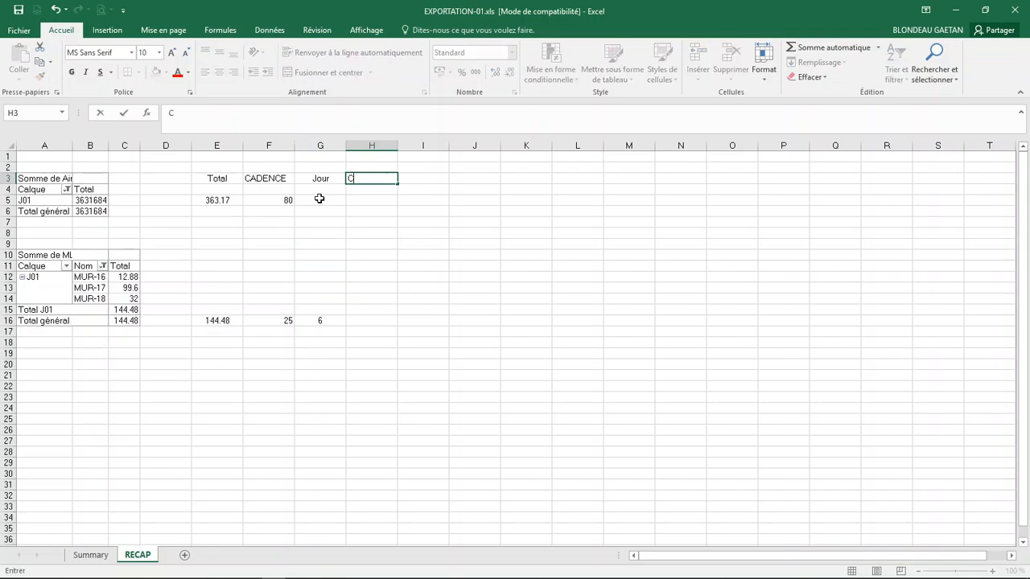
key(BackSpace)
key(BackSpace)
text(Cycle)
key(Return)
- Calculate the cycle in H5 as the larger of the two day counts, using MAX on G5 and G16
key(Down)
text(max()
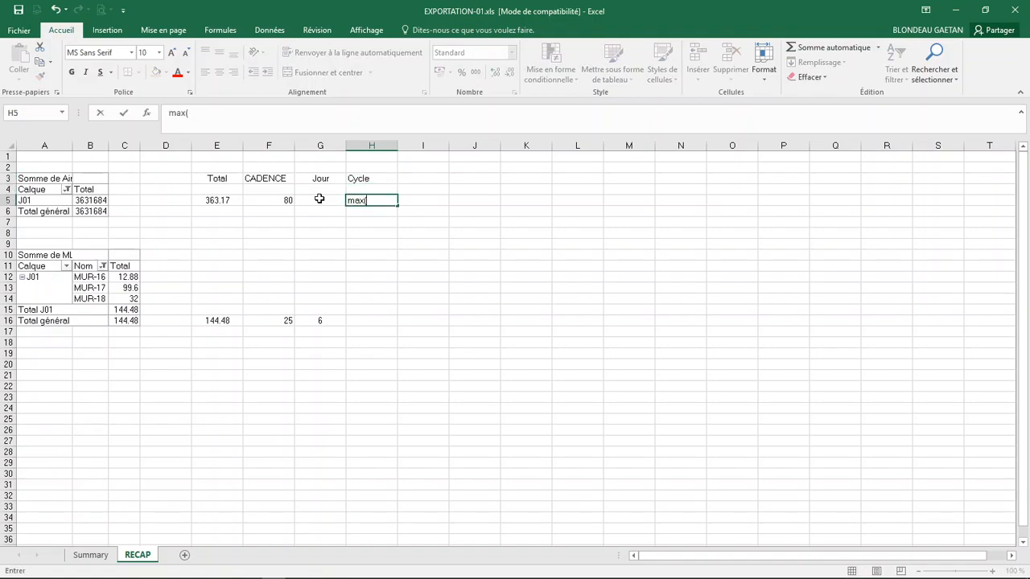
click(319, 198)
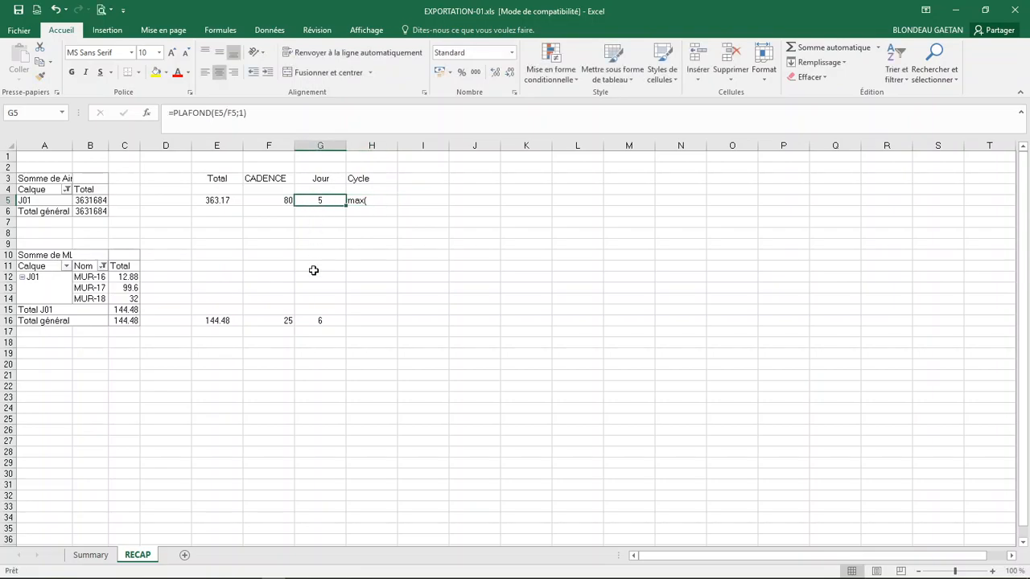
key(BackSpace)
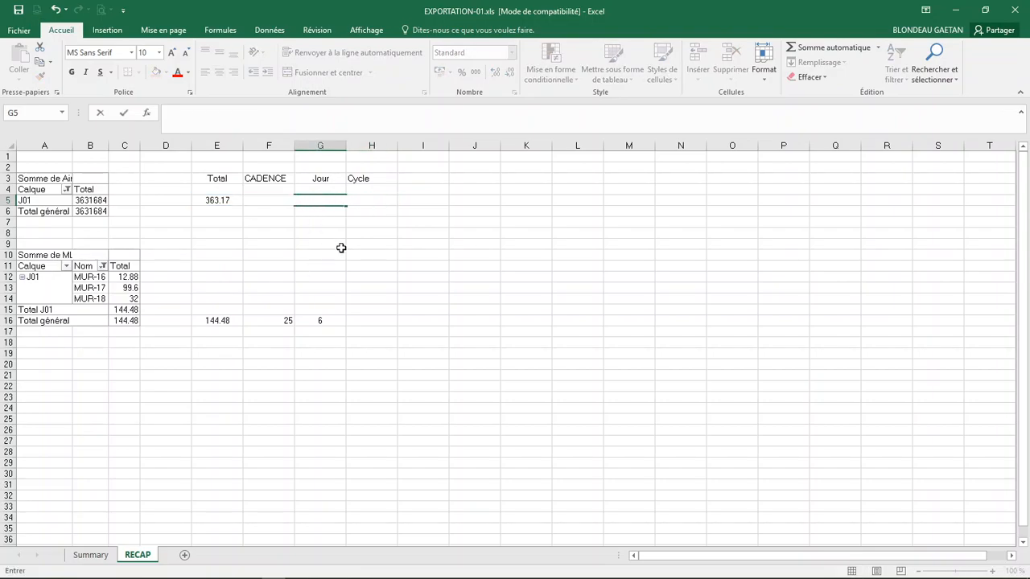
key(Escape)
key(Right)
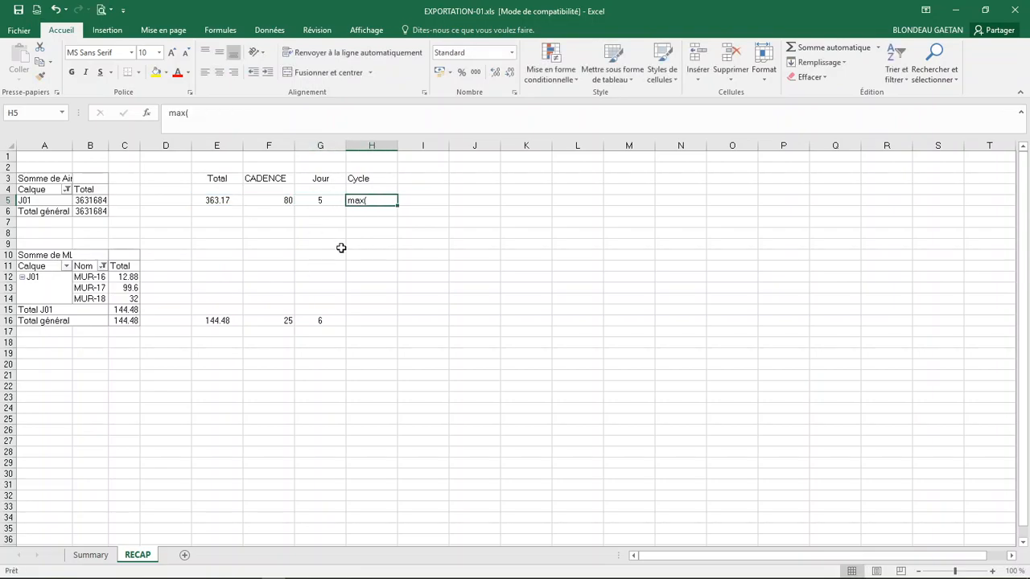
click(169, 113)
text(=)
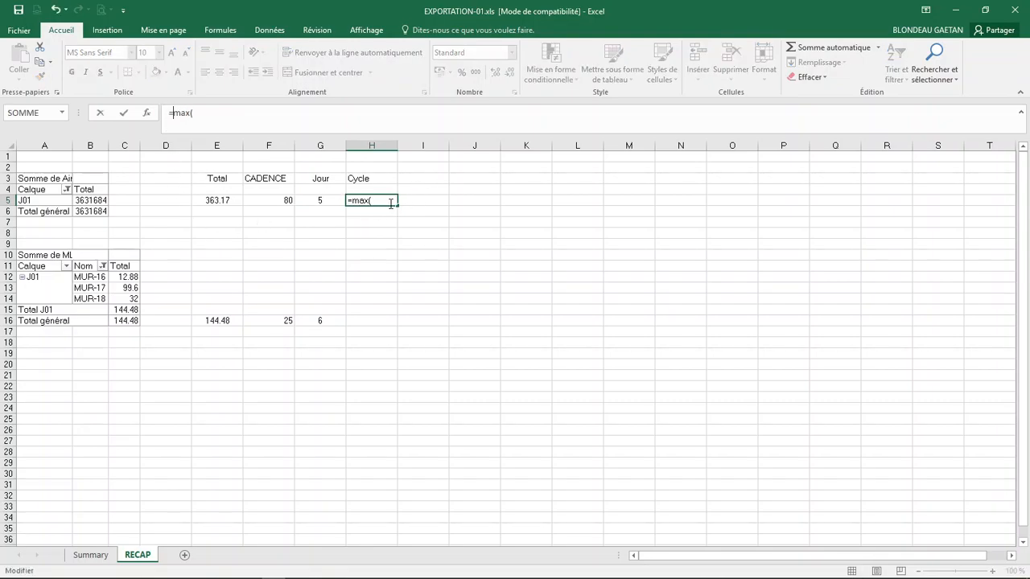
click(333, 200)
text(;)
click(321, 321)
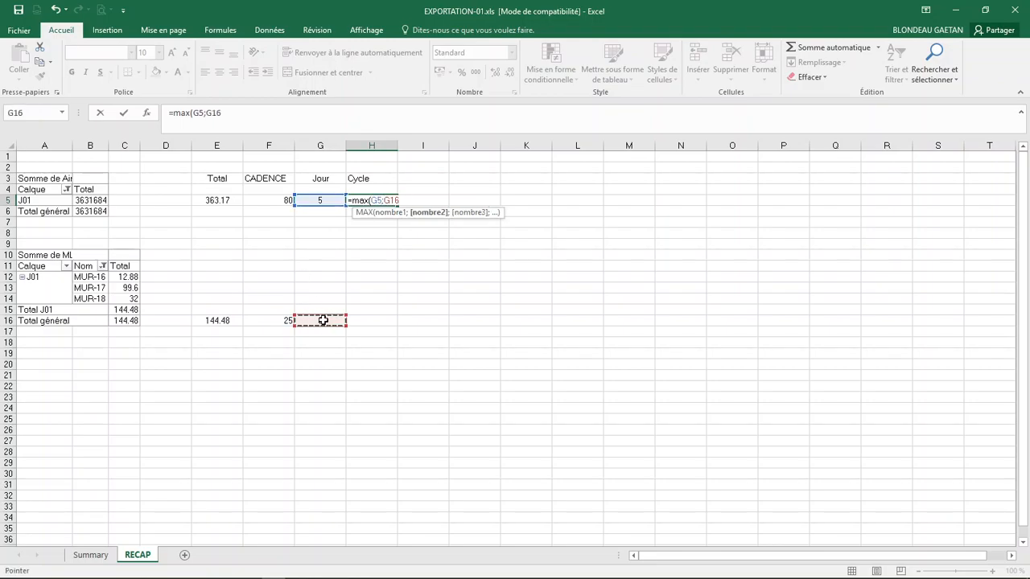
key(Return)
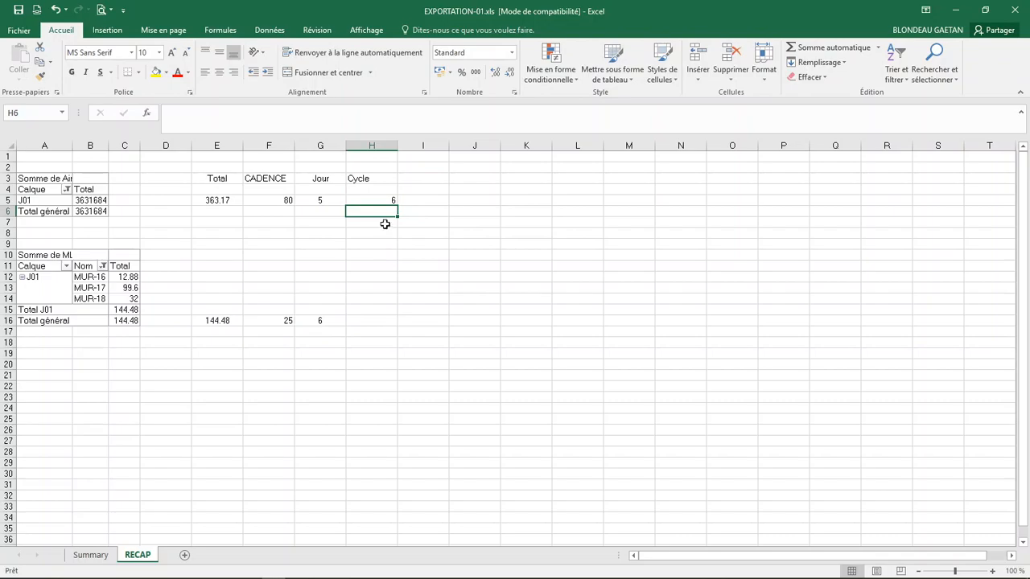
- Link H16 to the cycle value in H5 and center the contents of column H
click(383, 200)
click(391, 320)
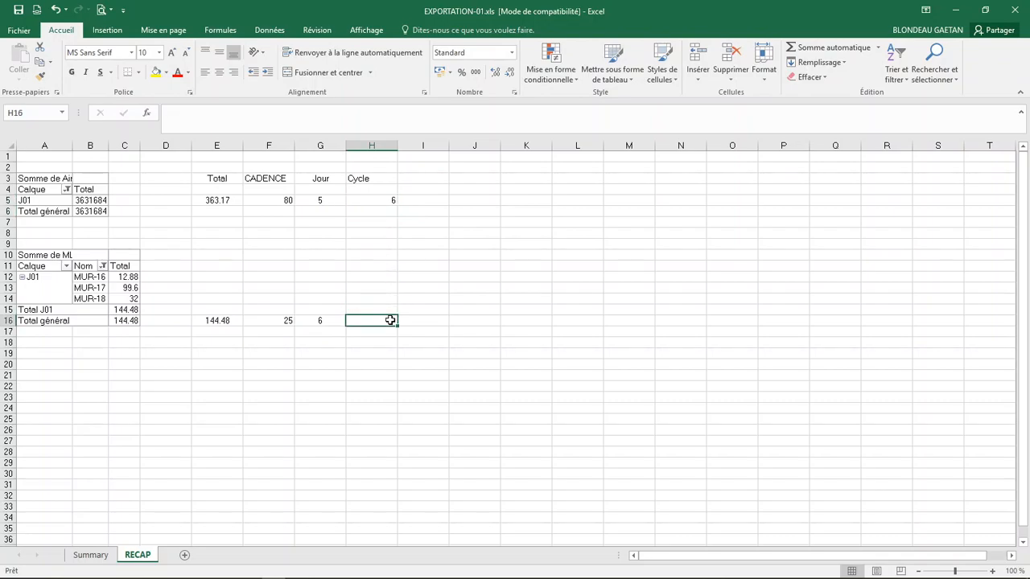
text(=)
click(370, 201)
key(Return)
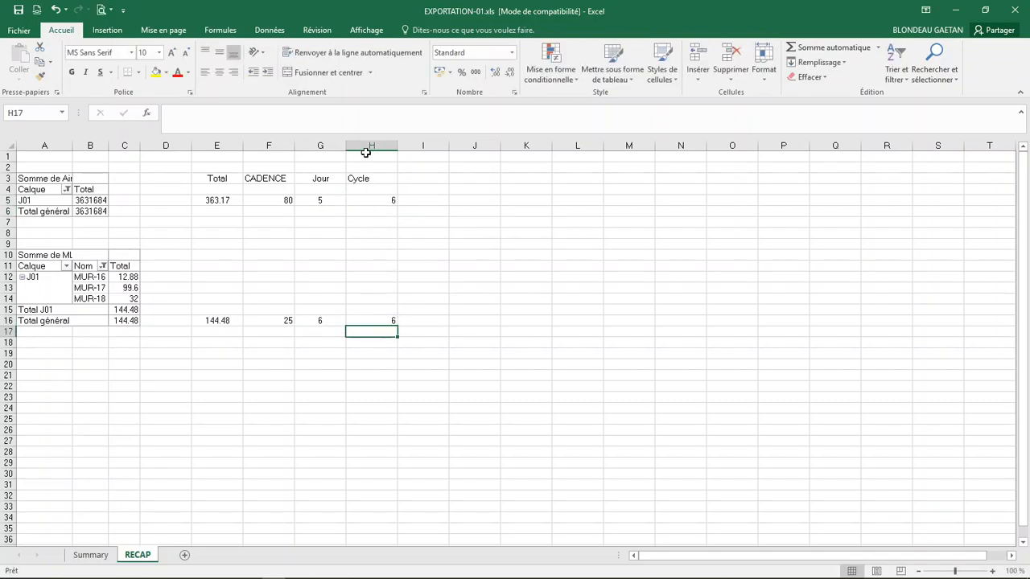
click(362, 144)
click(219, 71)
- Add the heading Cadence reel in I3 beside Cycle
click(428, 183)
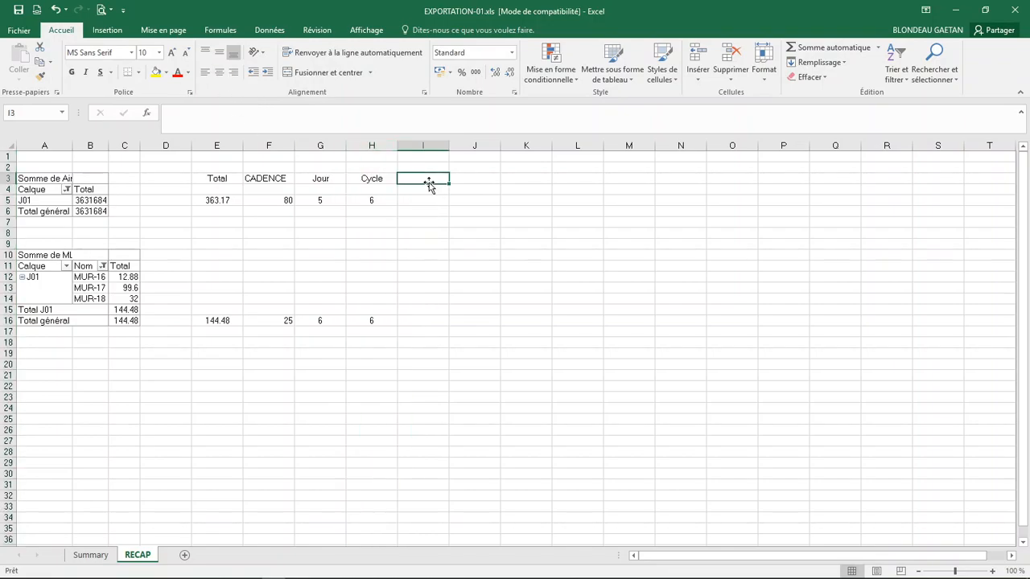
text(Cadence re)
text(eel)
key(BackSpace)
key(BackSpace)
text(el)
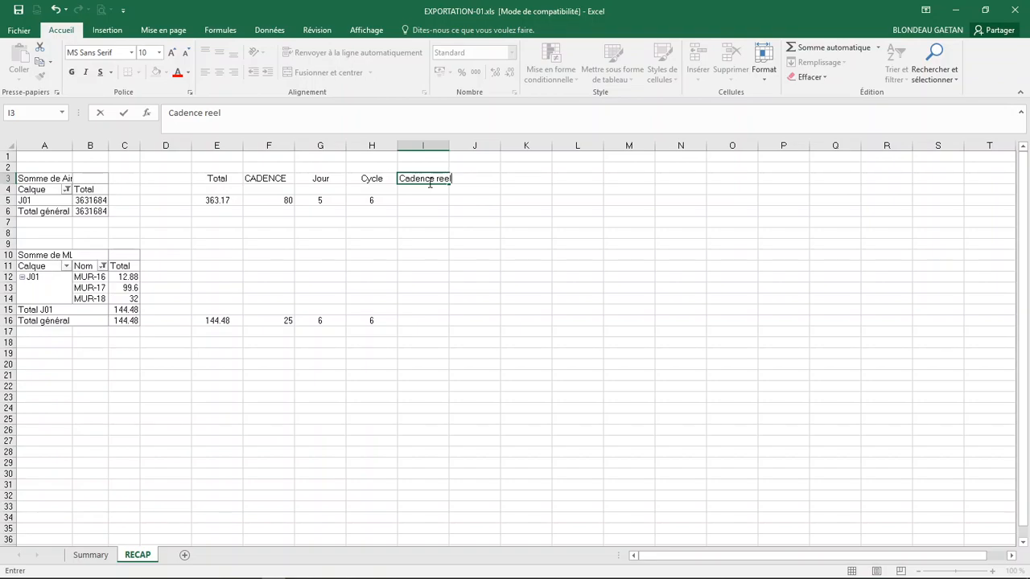
- Calculate the actual work rate in I5 by dividing the total in E5 by the cycle in H5
click(422, 200)
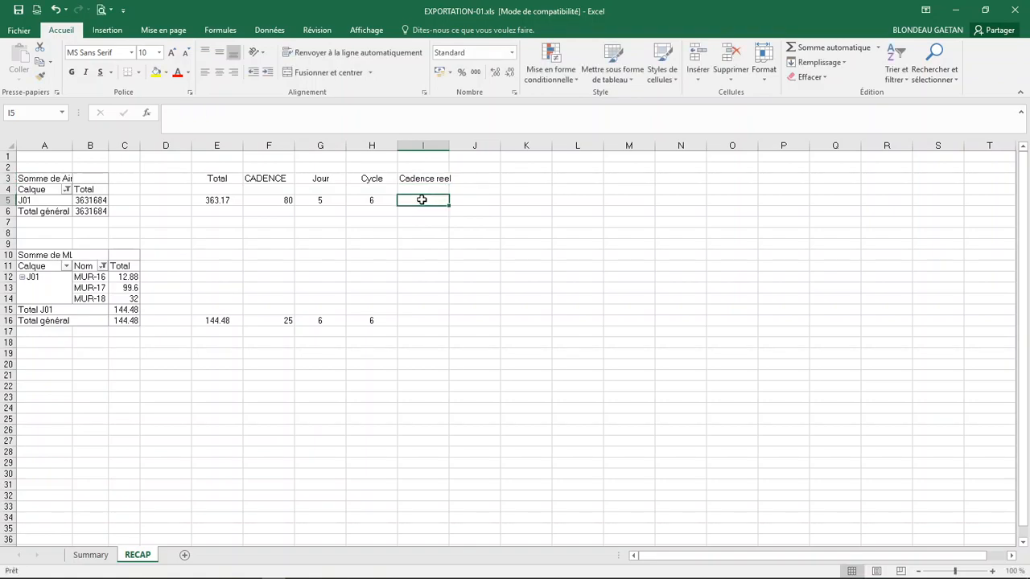
text(=)
click(213, 201)
text(/)
click(372, 200)
key(Return)
- Copy the actual rate formula from I5 to I16
key(Up)
key(ctrl+c)
key(Down)
key(Down)
key(Down)
key(Down)
key(Down)
key(Down)
key(Down)
key(Down)
key(Down)
key(Down)
key(Down)
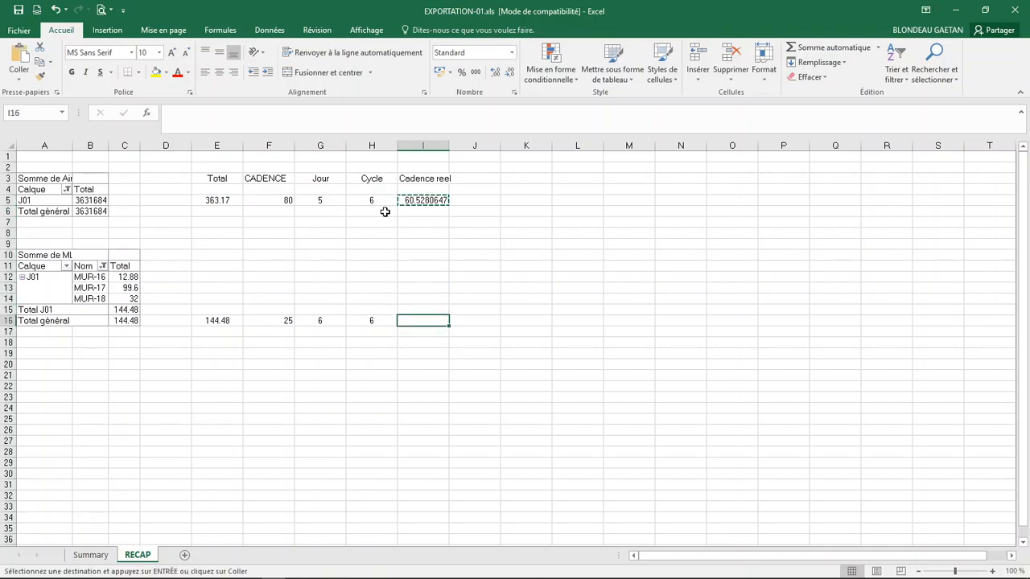
key(ctrl+v)
- Move the Cadence reel heading and its formulas from I3:I16 one column over to column J
drag(436, 175, 460, 326)
click(442, 198)
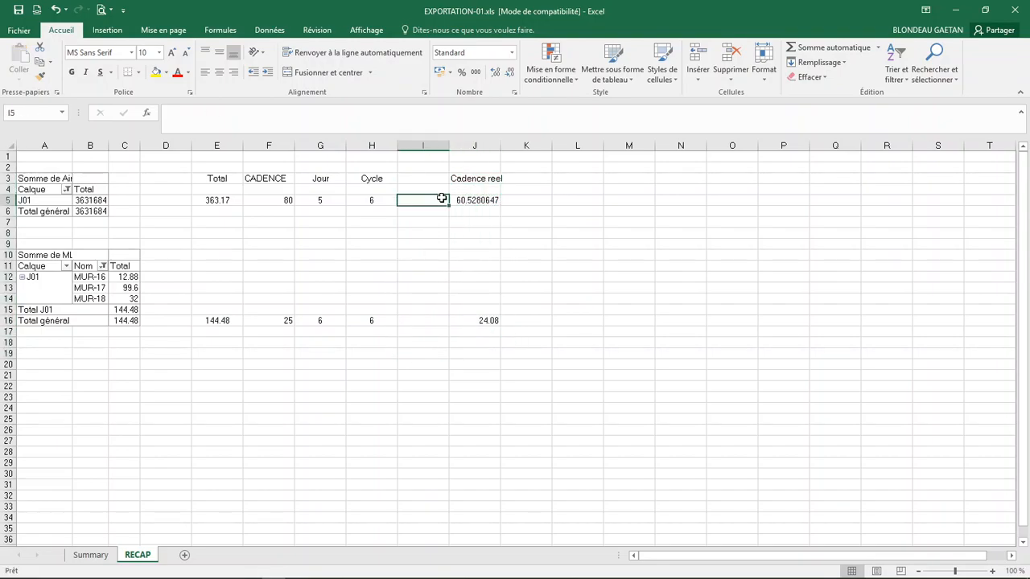
click(437, 177)
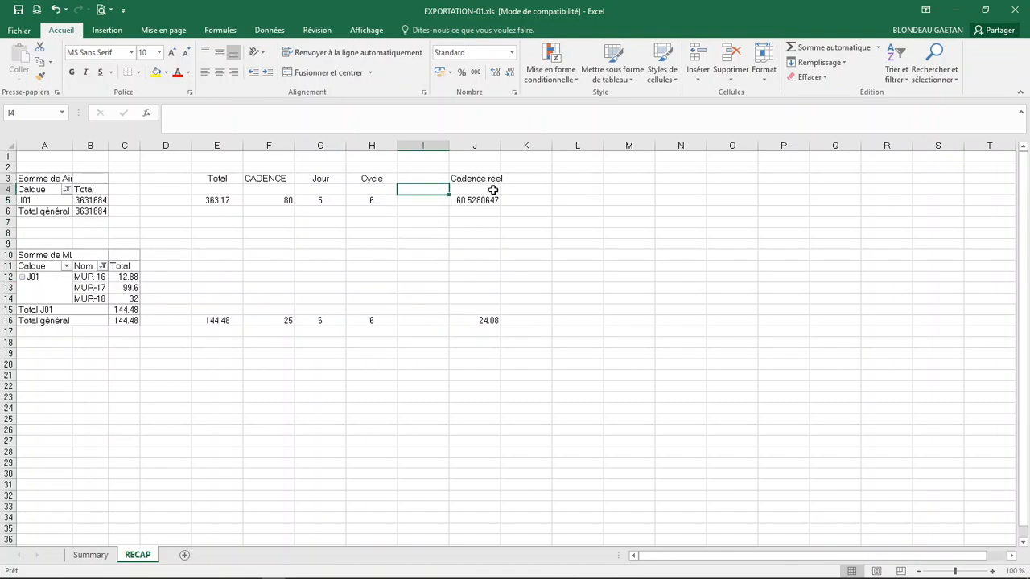
- Calculate the lower rate limit in I5 as 0.9 times the actual rate in J5
click(481, 201)
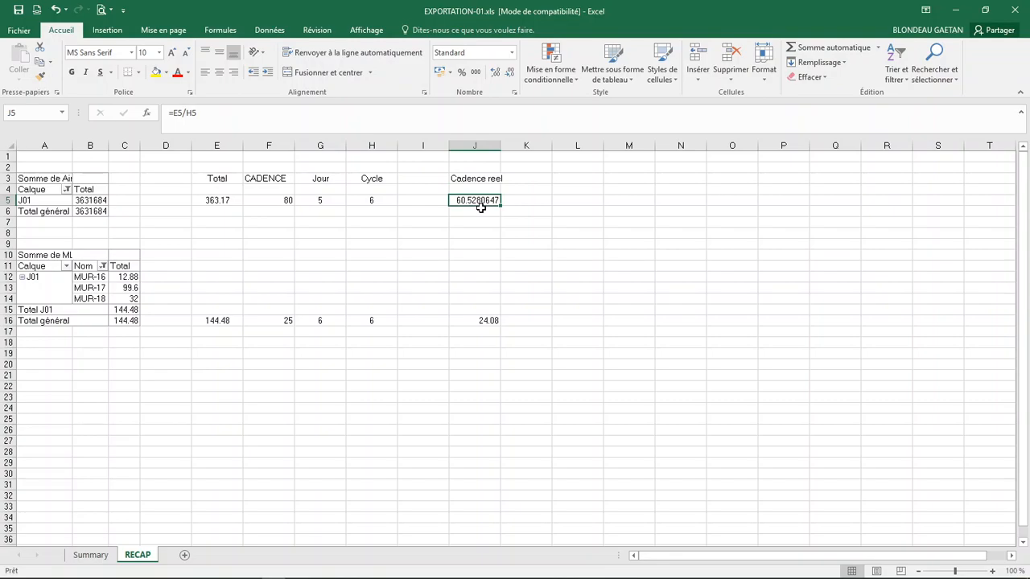
key(Left)
text(=J50.9)
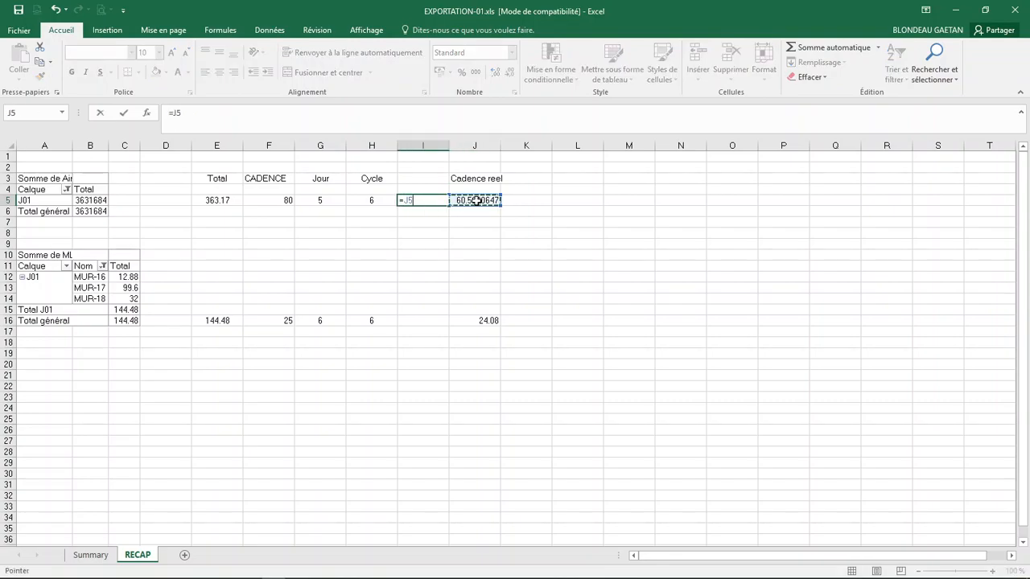
key(BackSpace)
key(BackSpace)
key(BackSpace)
key(BackSpace)
key(BackSpace)
text(0.9*)
click(486, 210)
key(Return)
click(442, 321)
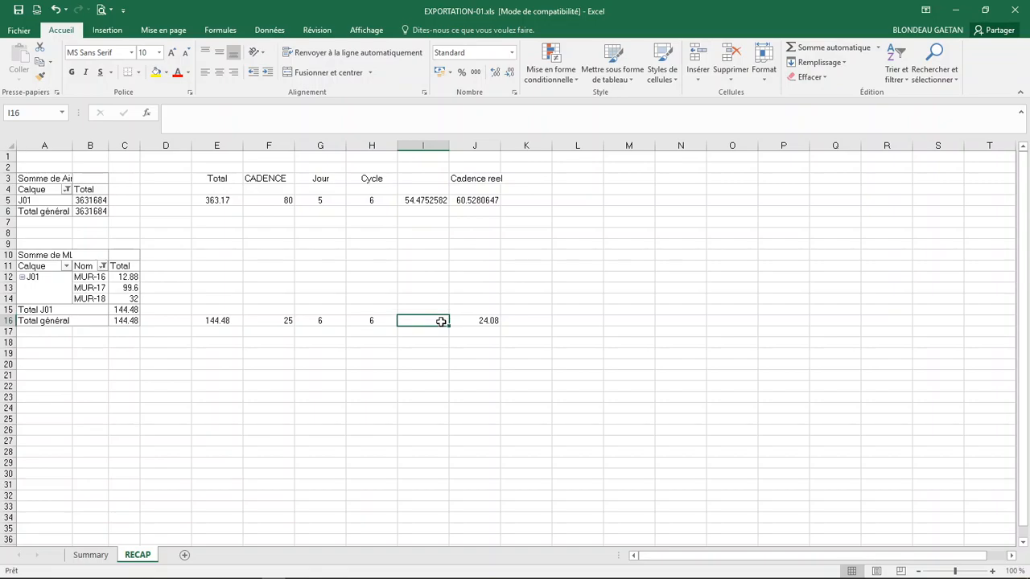
- Calculate the upper rate limit in K5 as 1.10 times the actual rate in J5
click(532, 201)
text(=)
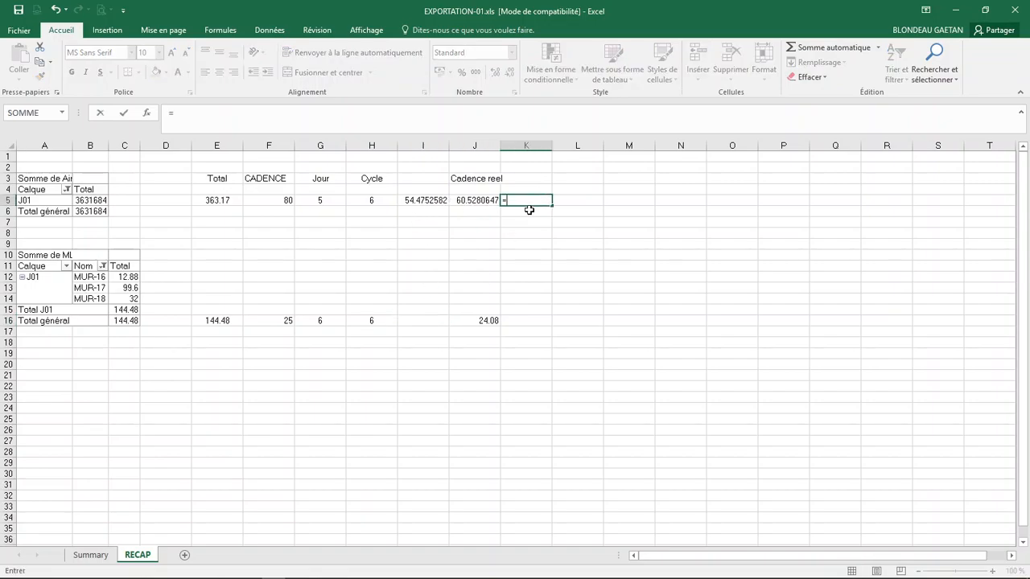
text(1.10*)
click(475, 201)
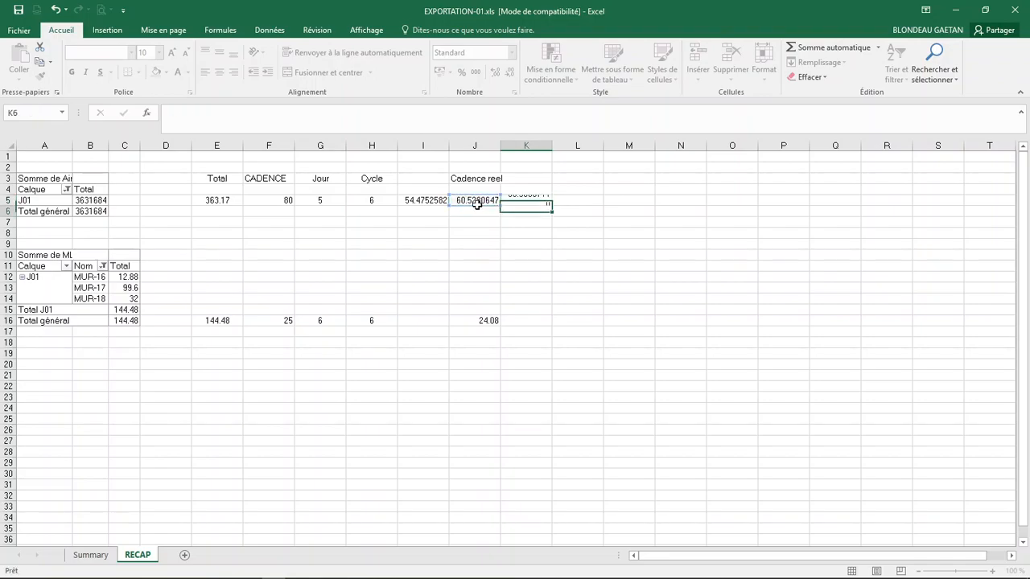
key(Return)
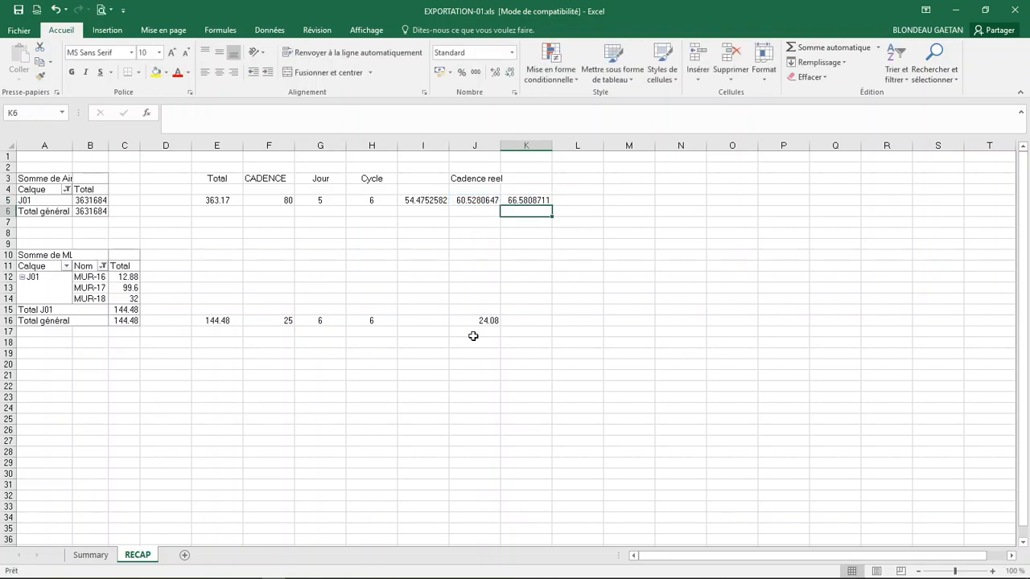
- Copy the three rate formulas from I5:K5 to the wall total row, starting at I16
click(435, 202)
drag(436, 202, 511, 211)
key(ctrl+c)
key(Down)
key(Down)
key(Down)
key(Down)
key(Down)
key(Down)
key(Down)
key(Down)
key(Down)
key(Down)
key(Down)
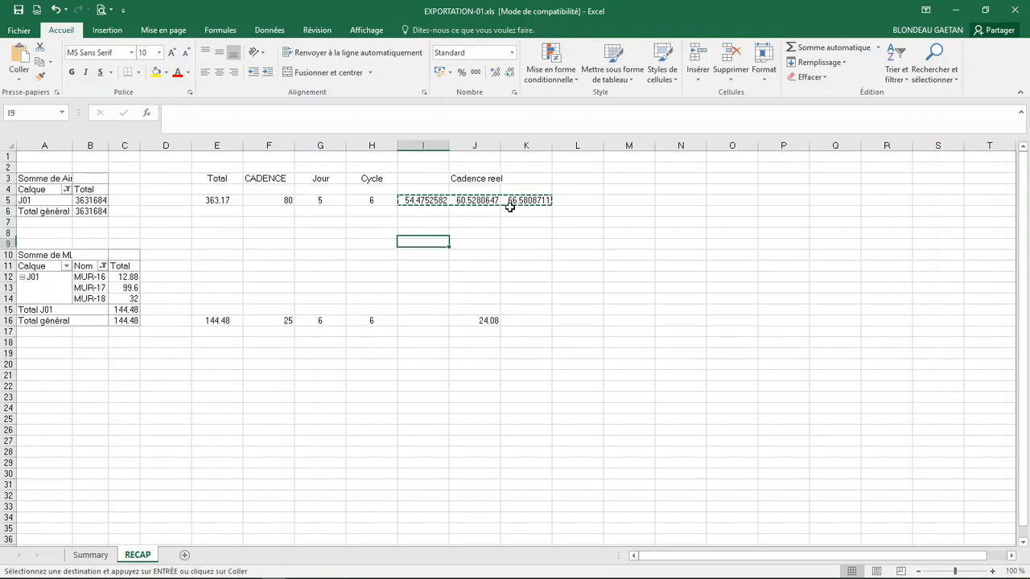
key(ctrl+v)
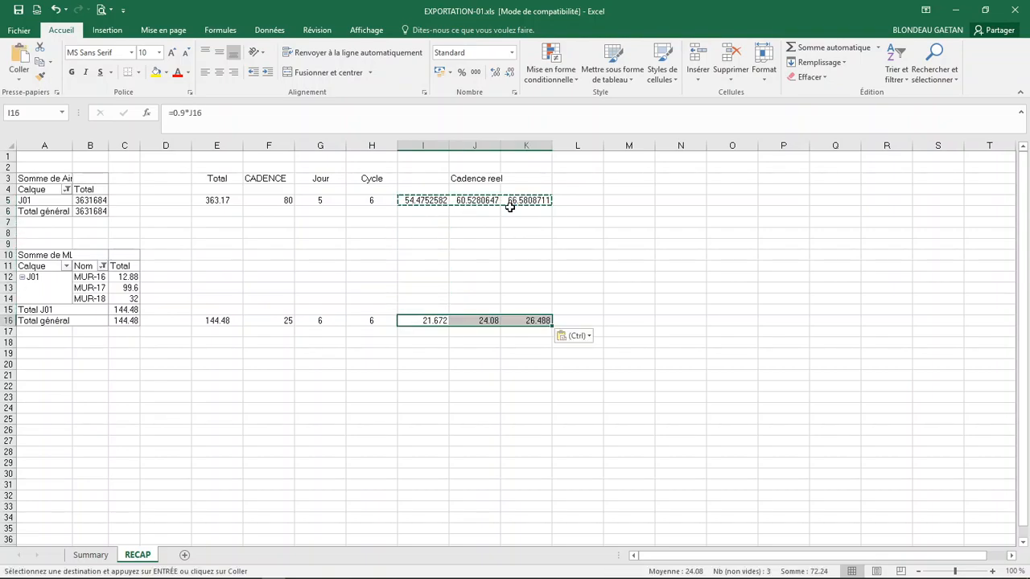
key(Escape)
key(Up)
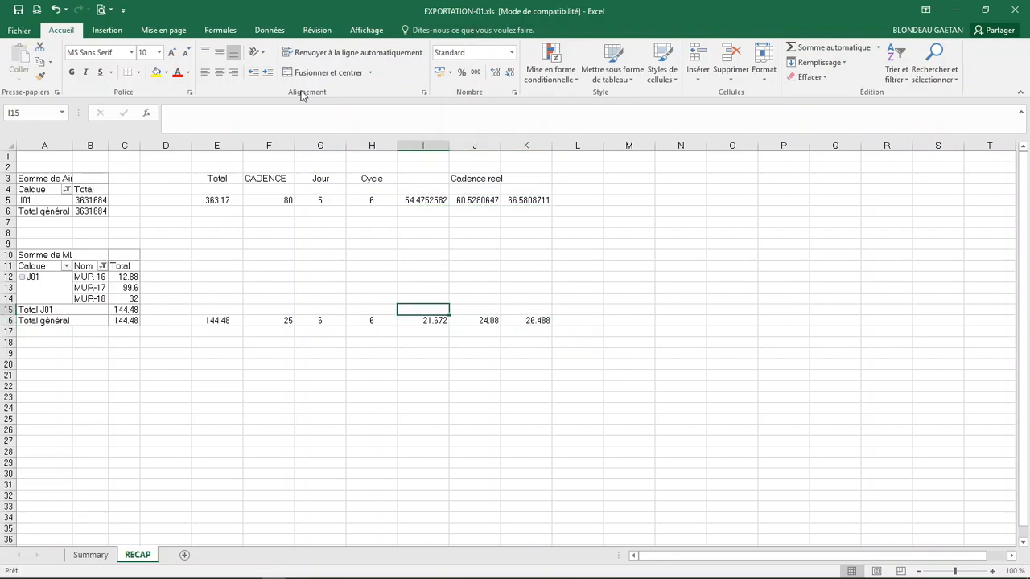
- Format columns I to K as numbers (Nombre) with 2 decimal places
drag(434, 154, 524, 152)
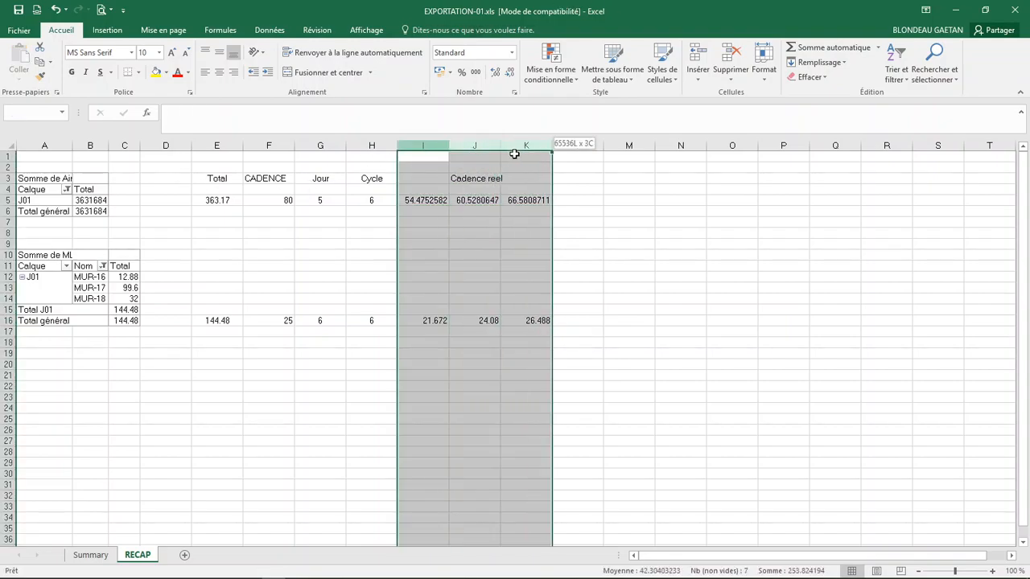
right_click(519, 152)
click(562, 292)
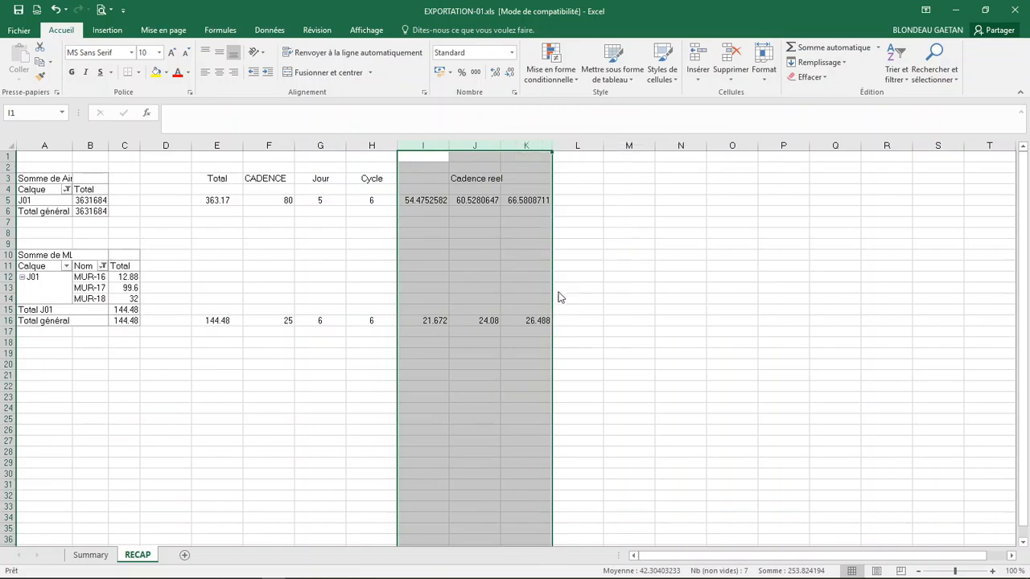
click(404, 201)
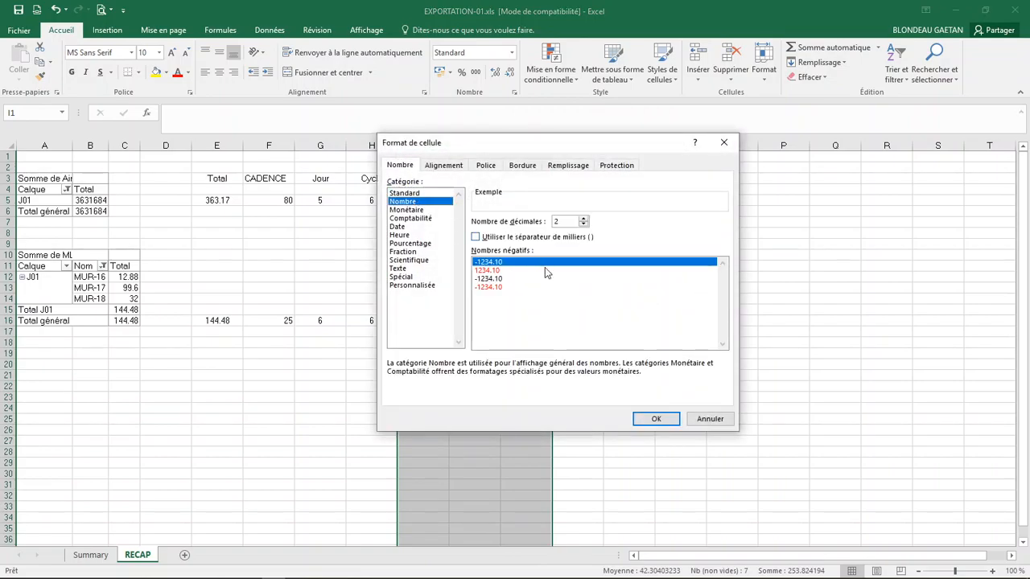
click(654, 420)
click(494, 302)
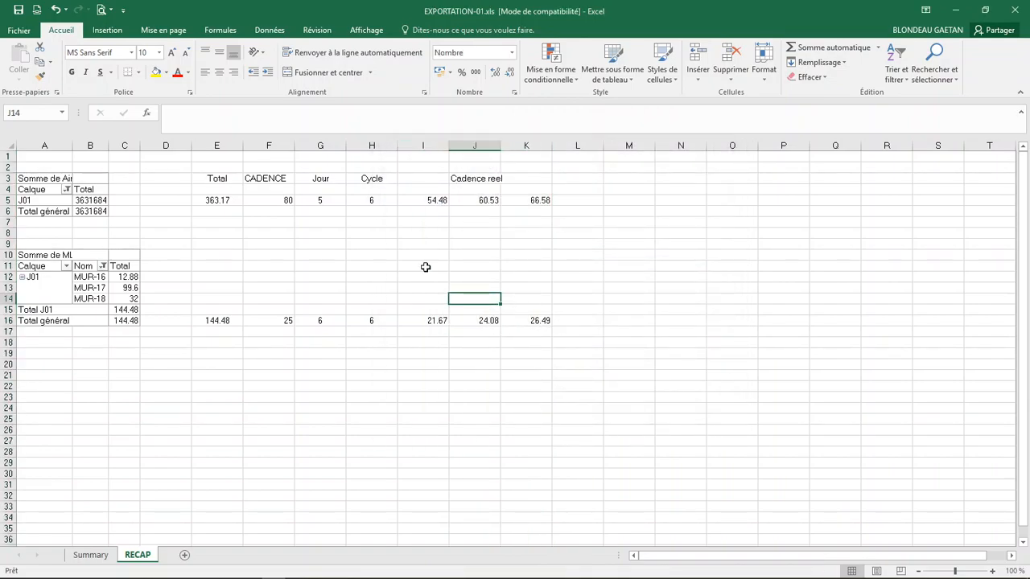
- Center the contents of columns I to K horizontally
drag(423, 152, 520, 147)
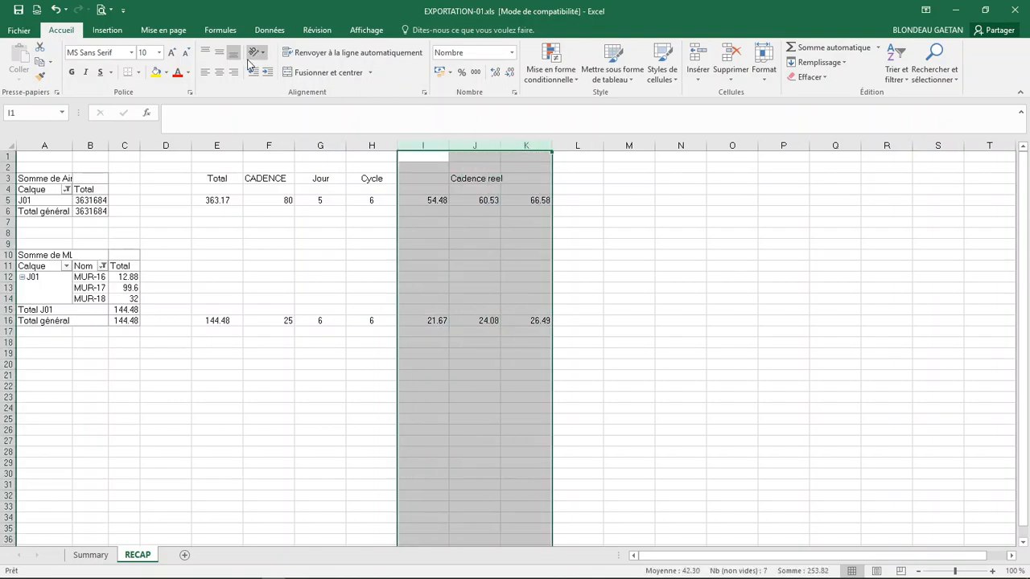
click(219, 72)
click(503, 309)
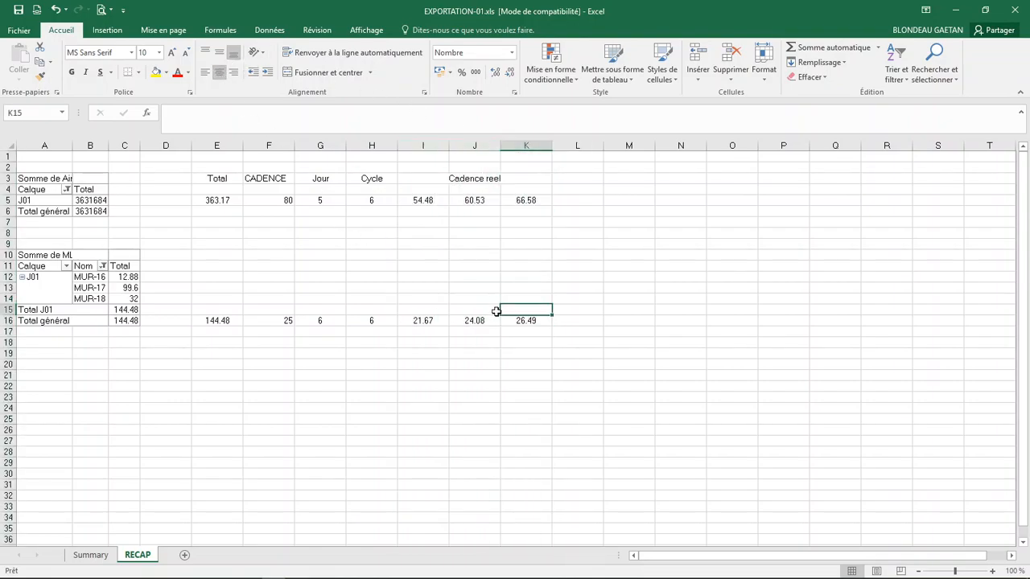
click(471, 321)
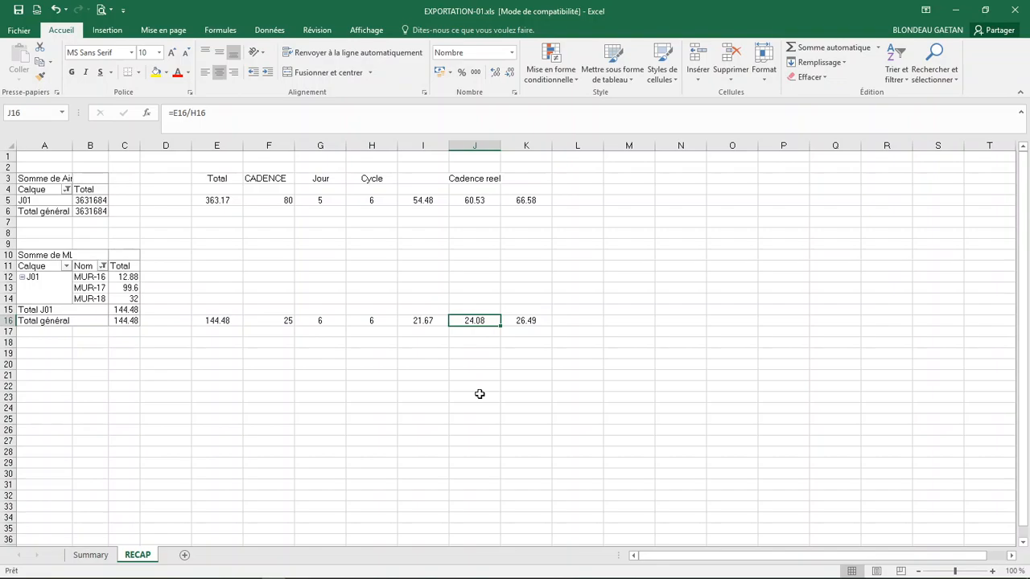